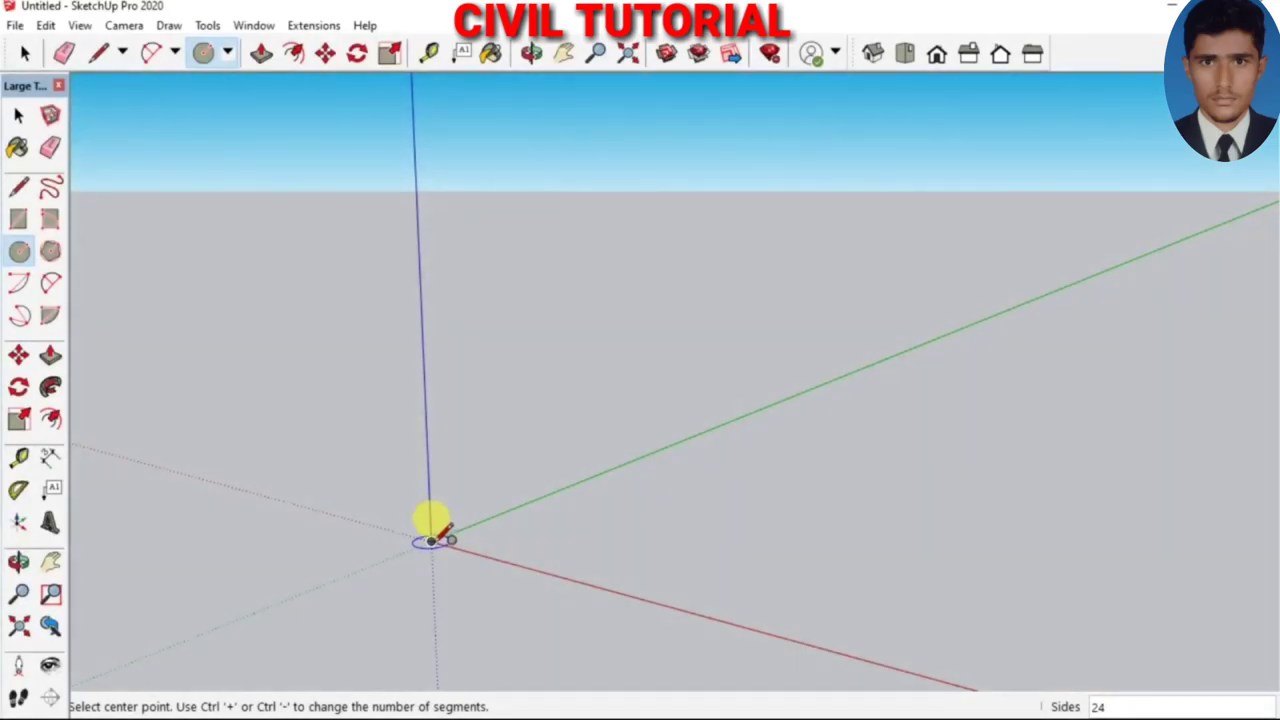
# Draw a small circle centred on the origin
pyautogui.click(431, 541)
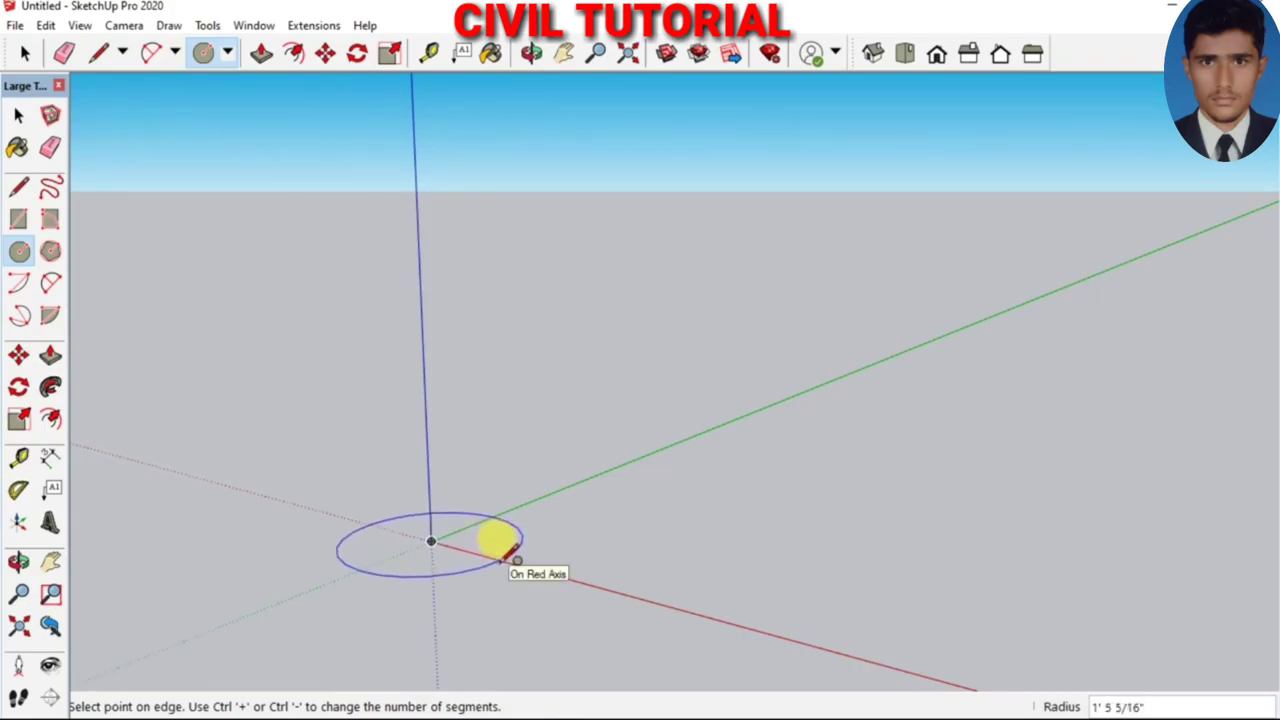
pyautogui.click(516, 560)
pyautogui.write("3'")
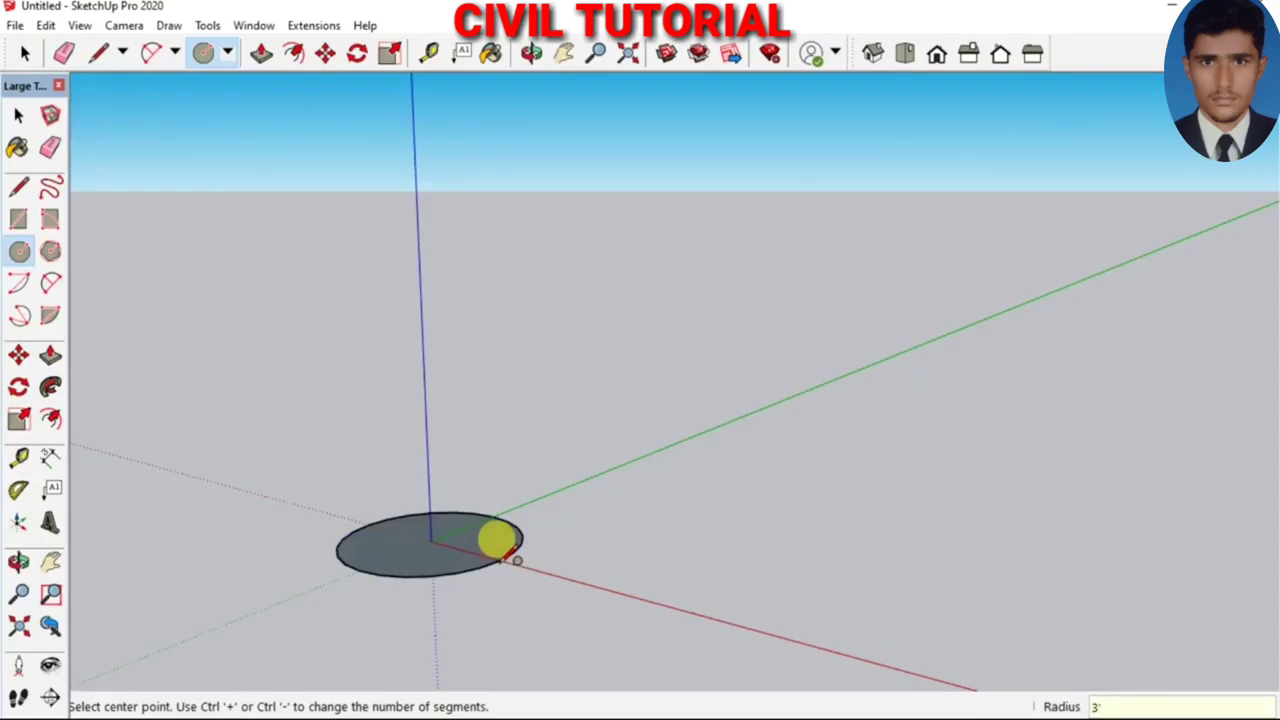
pyautogui.press('space')
pyautogui.moveTo(516, 560); pyautogui.dragTo(571, 557, button='middle')
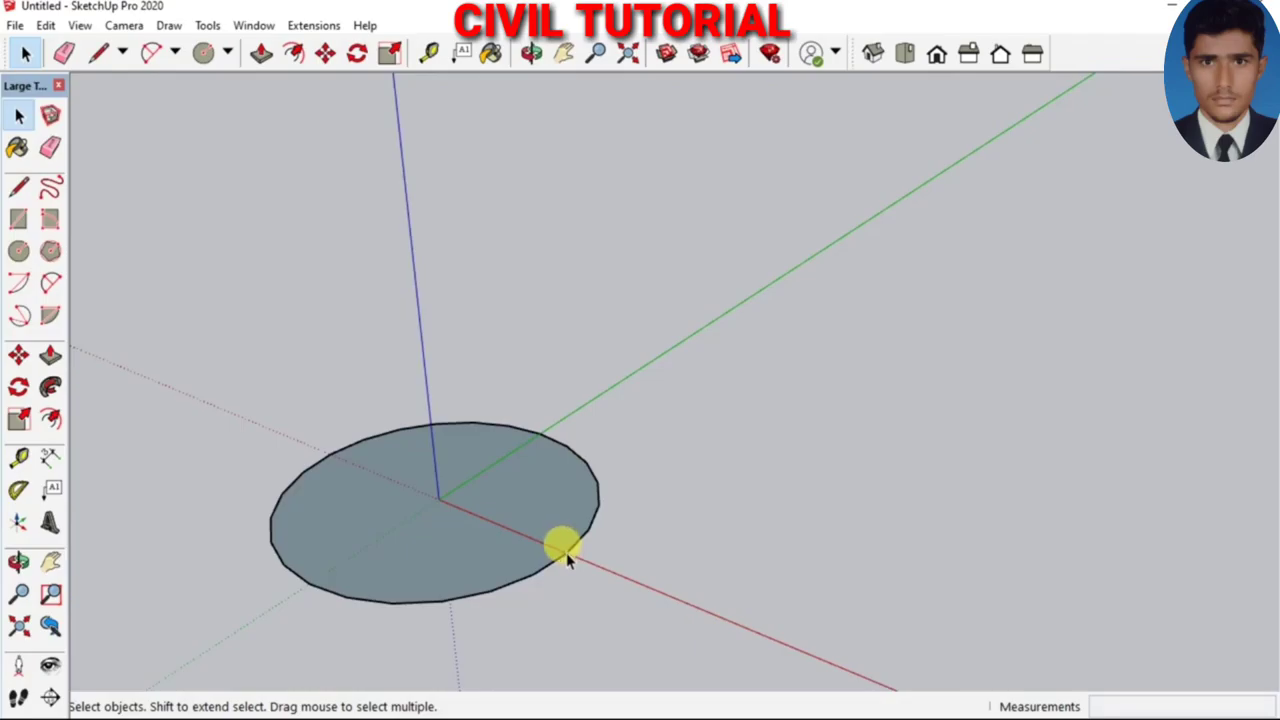
# Draw a second, concentric circle of radius 7' around the origin
pyautogui.press('c')
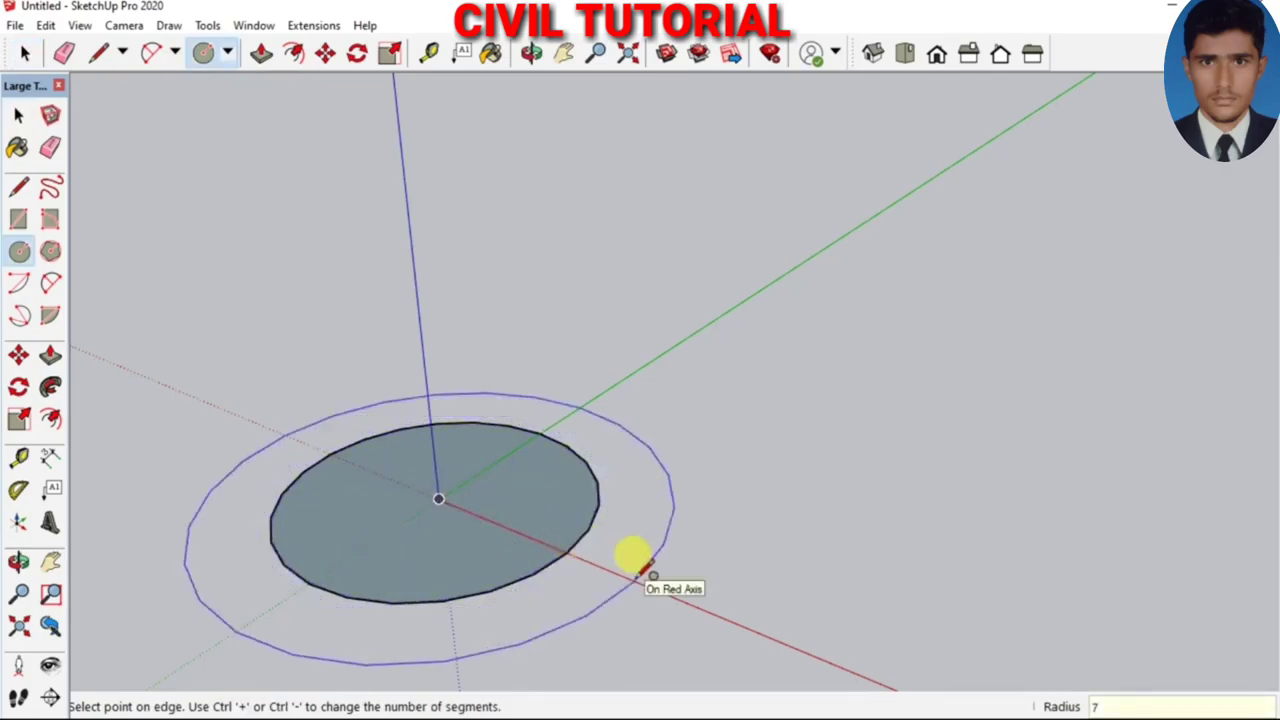
pyautogui.write("'")
pyautogui.press('Return')
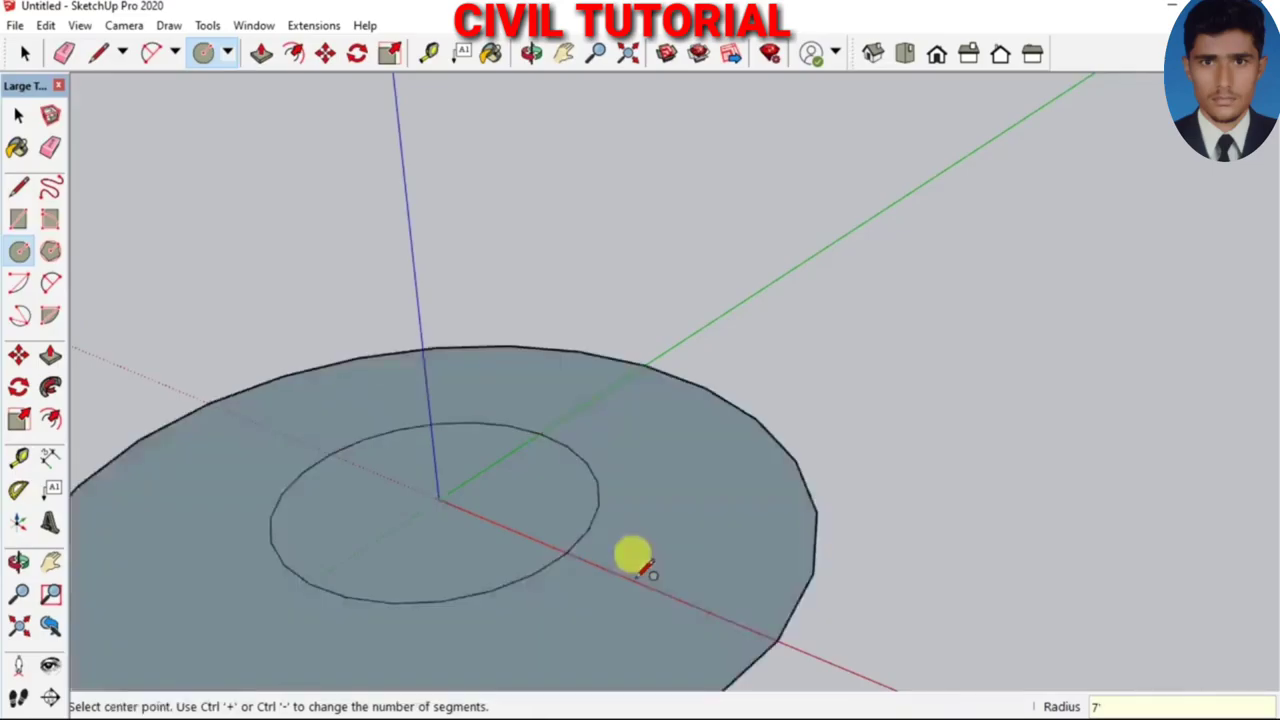
pyautogui.scroll(-3, 728, 420)
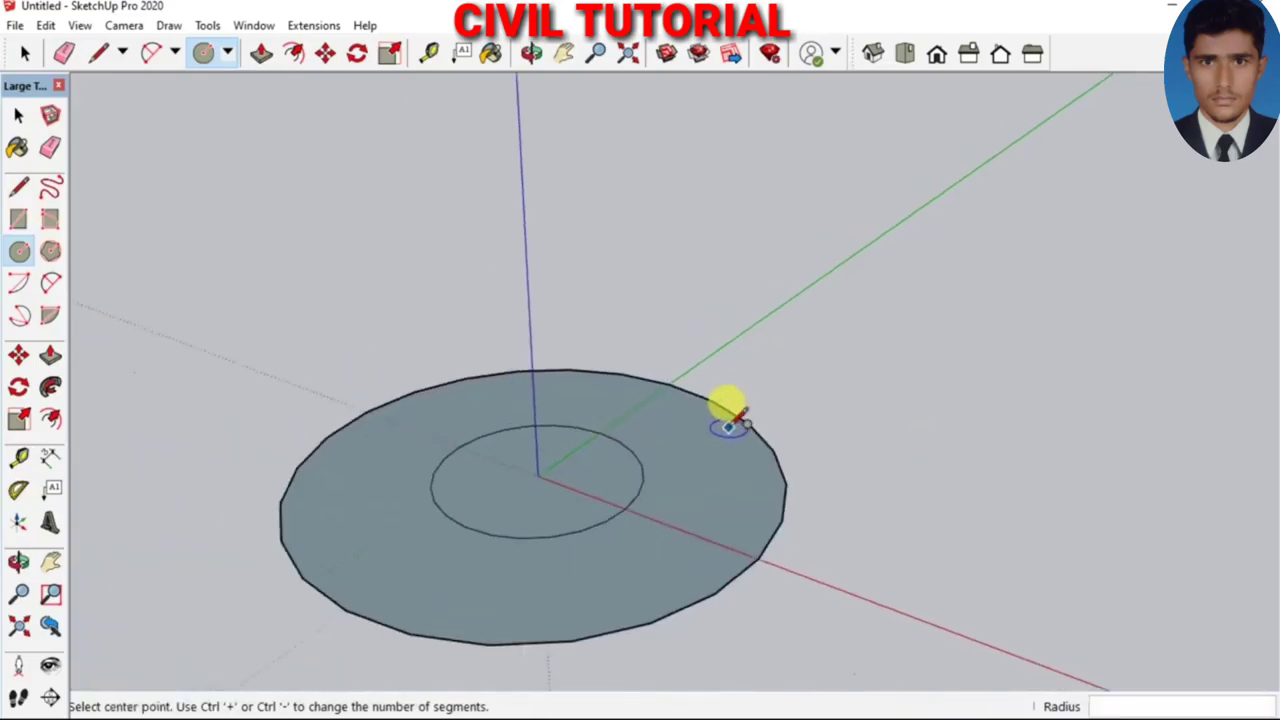
pyautogui.scroll(1, 590, 588)
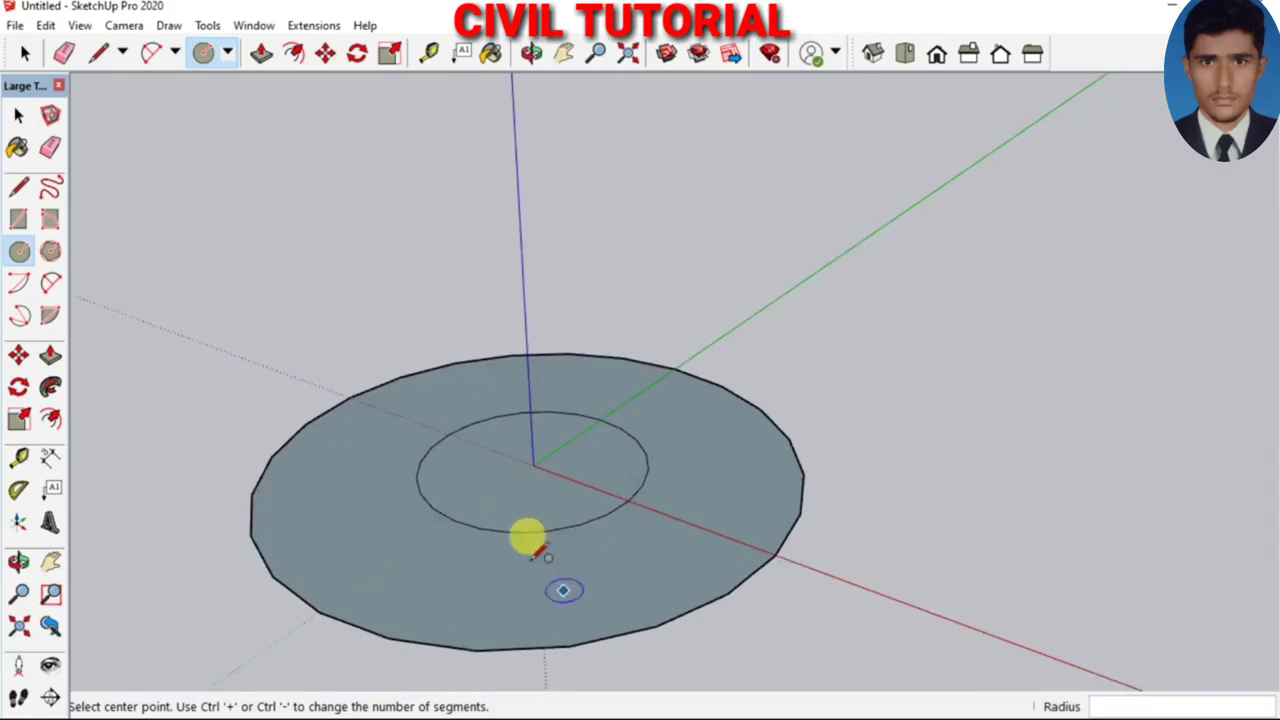
pyautogui.scroll(3, 600, 570)
pyautogui.press('l')
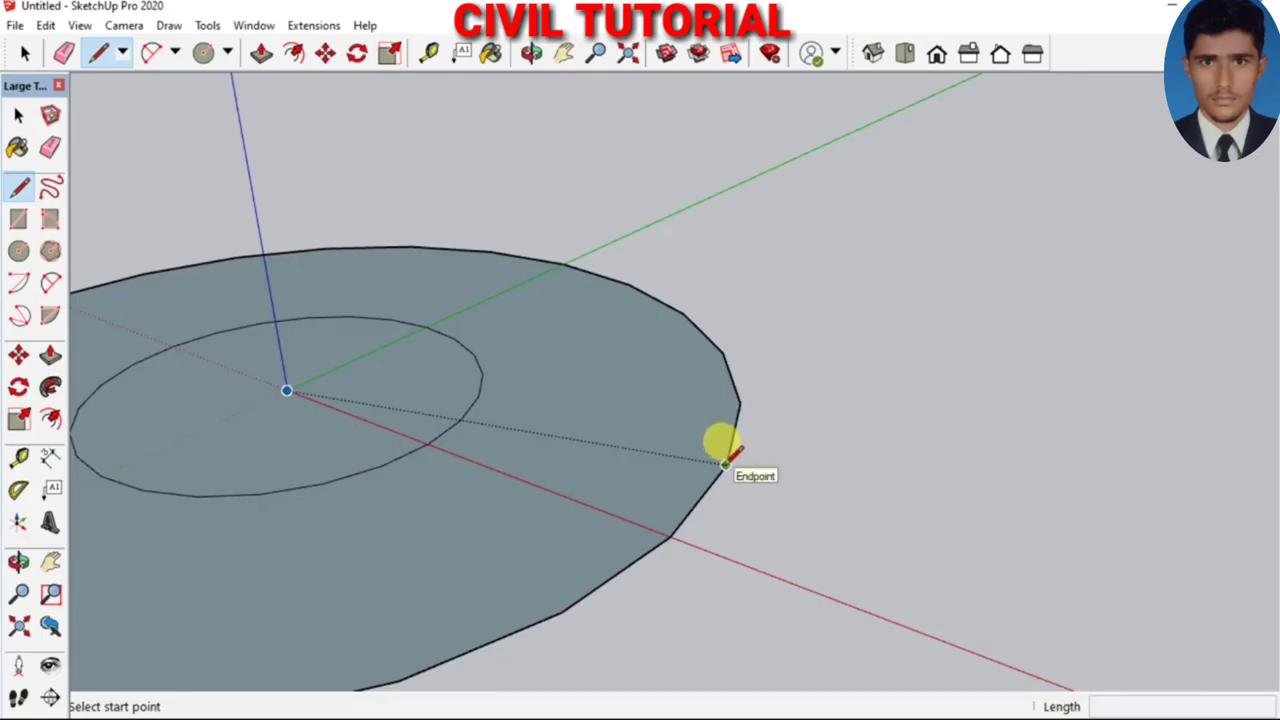
# Draw two radial lines between the inner and outer circles
pyautogui.click(725, 463)
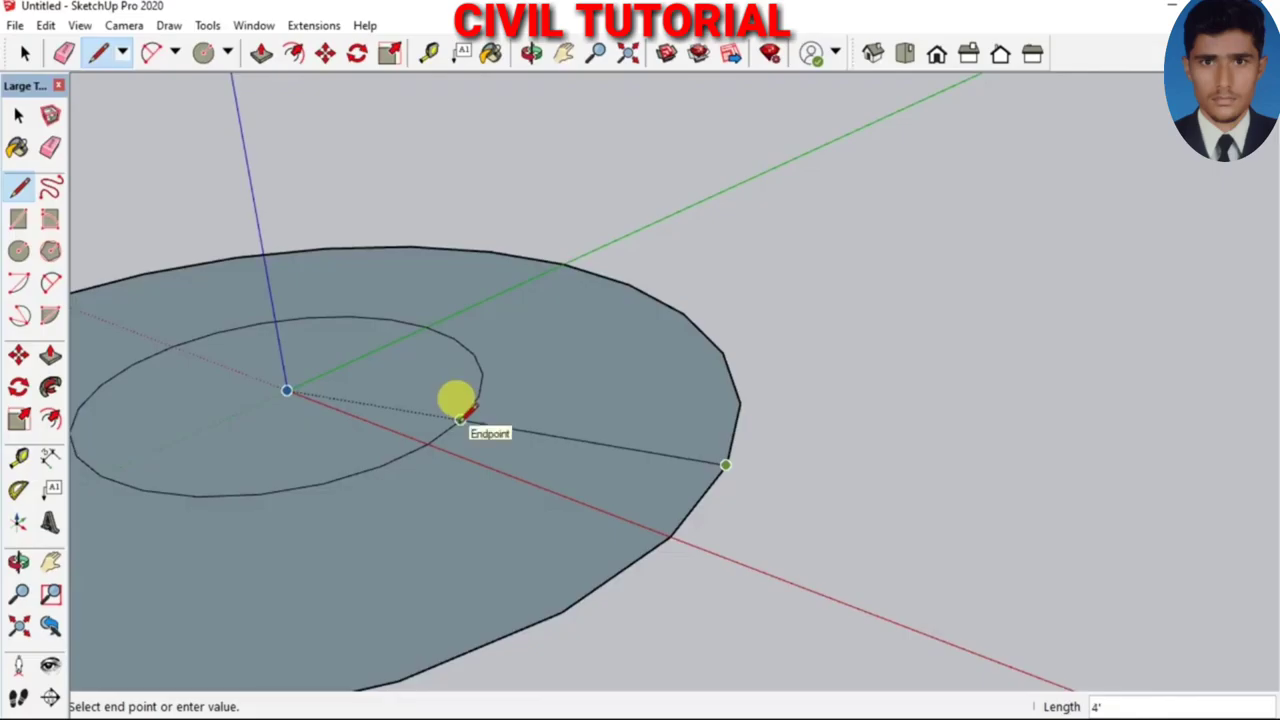
pyautogui.click(459, 419)
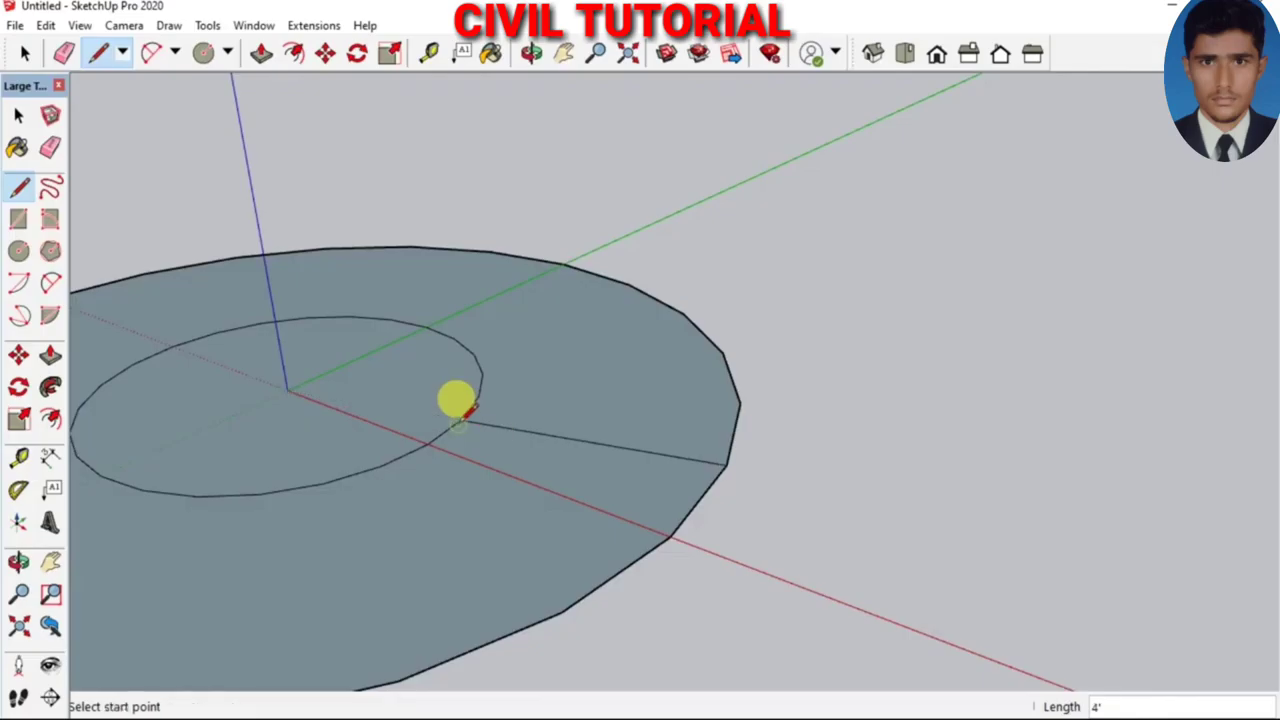
pyautogui.click(427, 443)
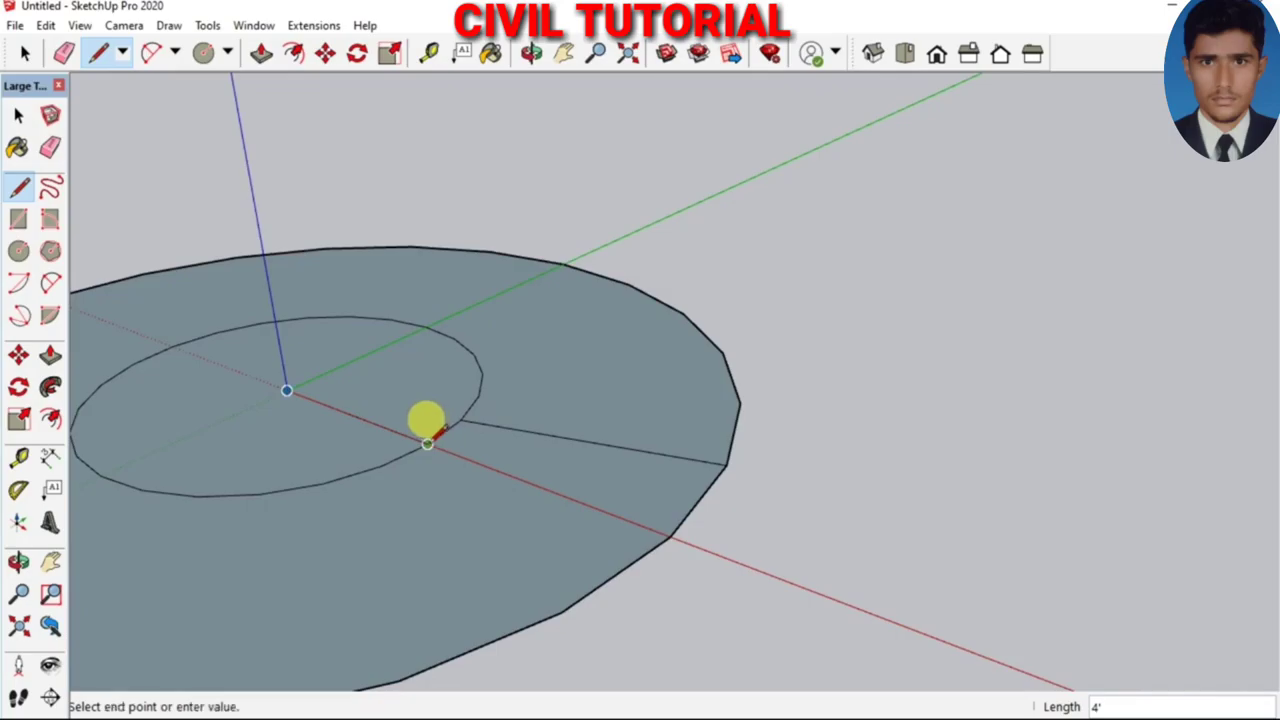
pyautogui.click(669, 532)
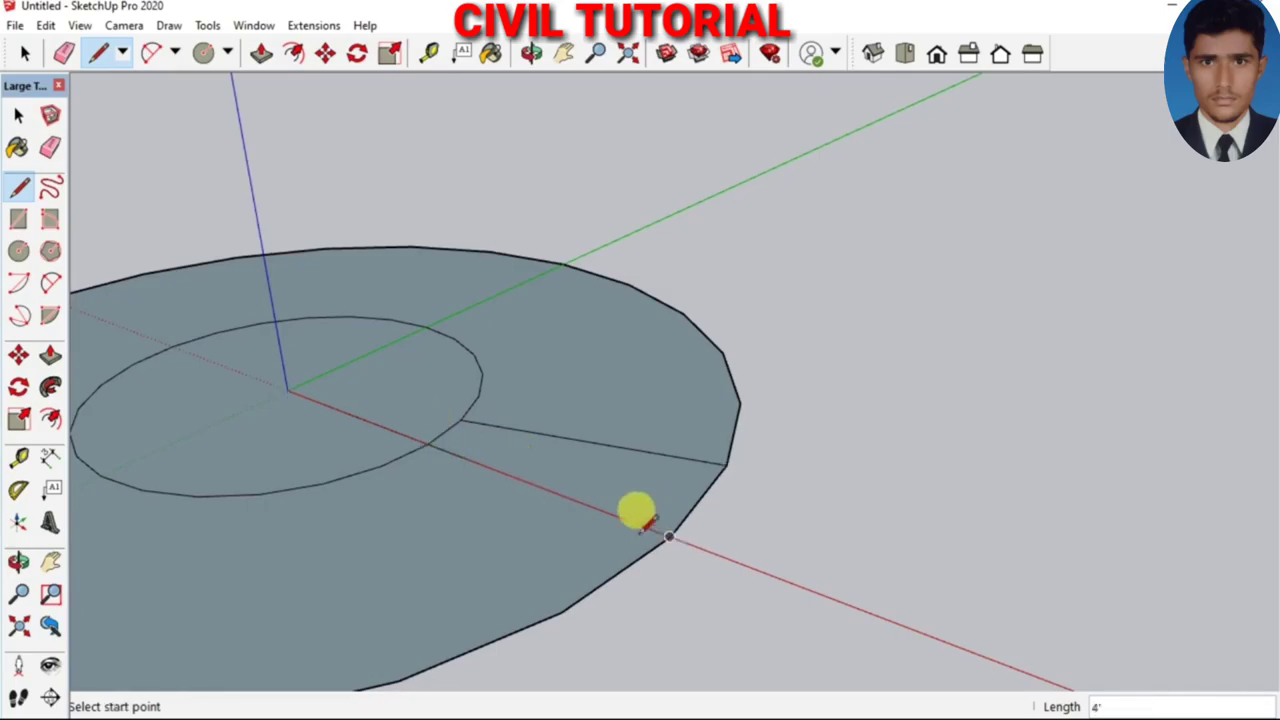
# Erase the leftover outer and inner circle edges, leaving the wedge face selected
pyautogui.press('e')
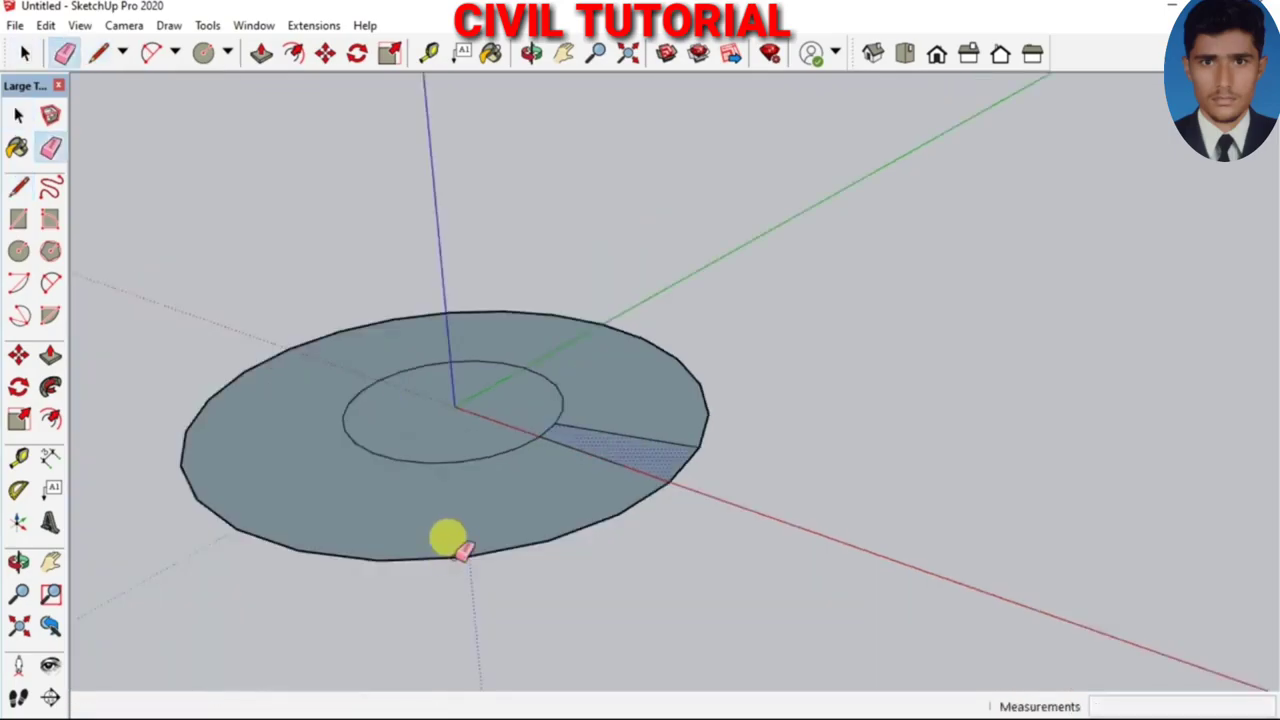
pyautogui.click(436, 557)
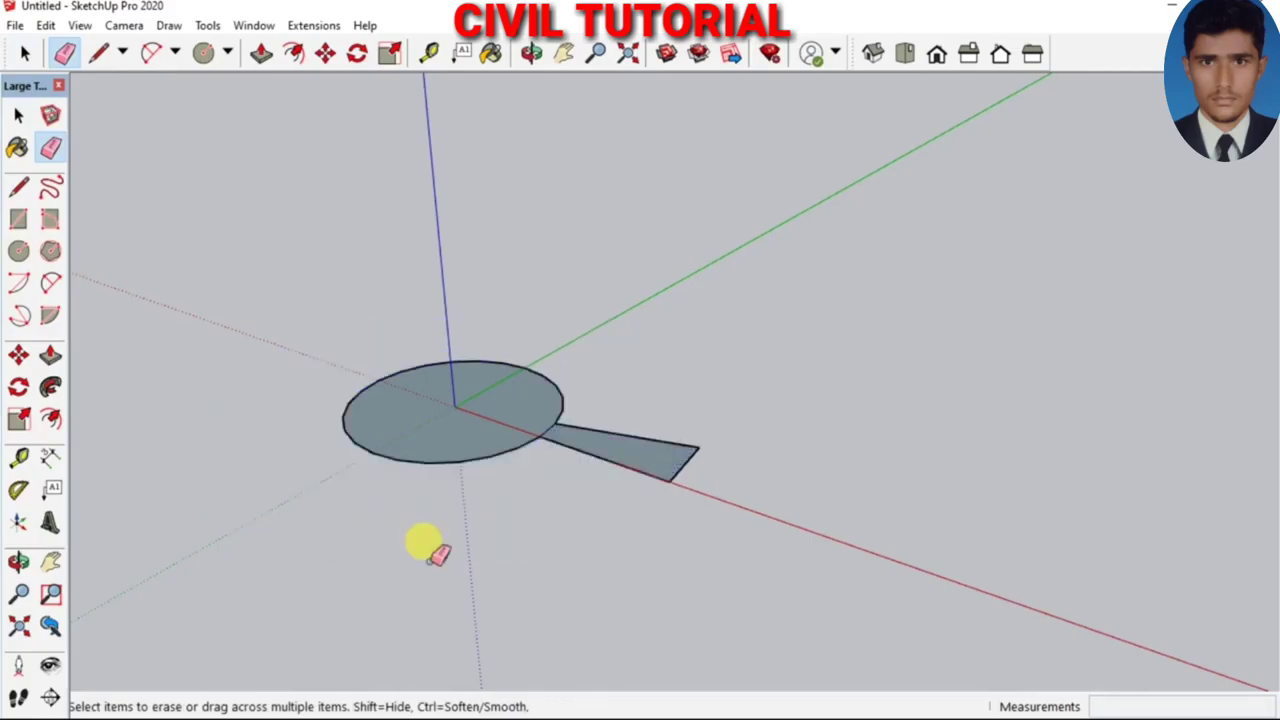
pyautogui.click(430, 462)
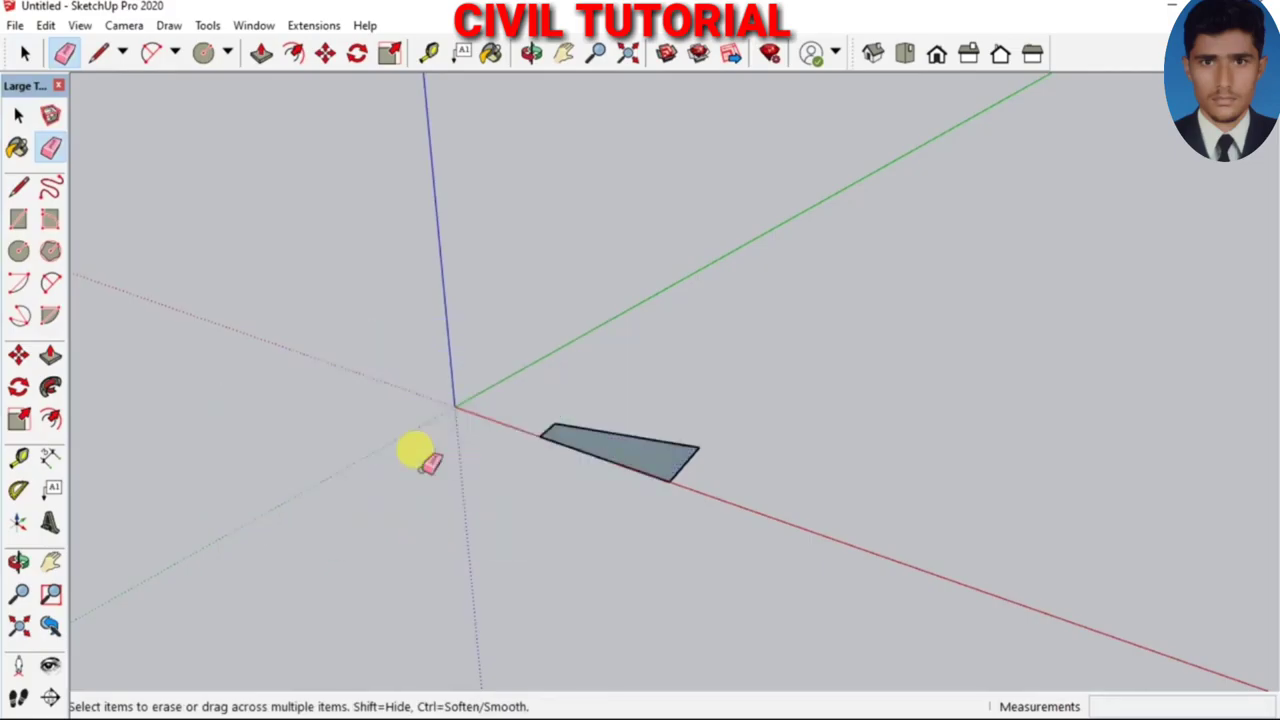
pyautogui.scroll(1, 597, 468)
pyautogui.scroll(1, 594, 466)
pyautogui.scroll(1, 611, 405)
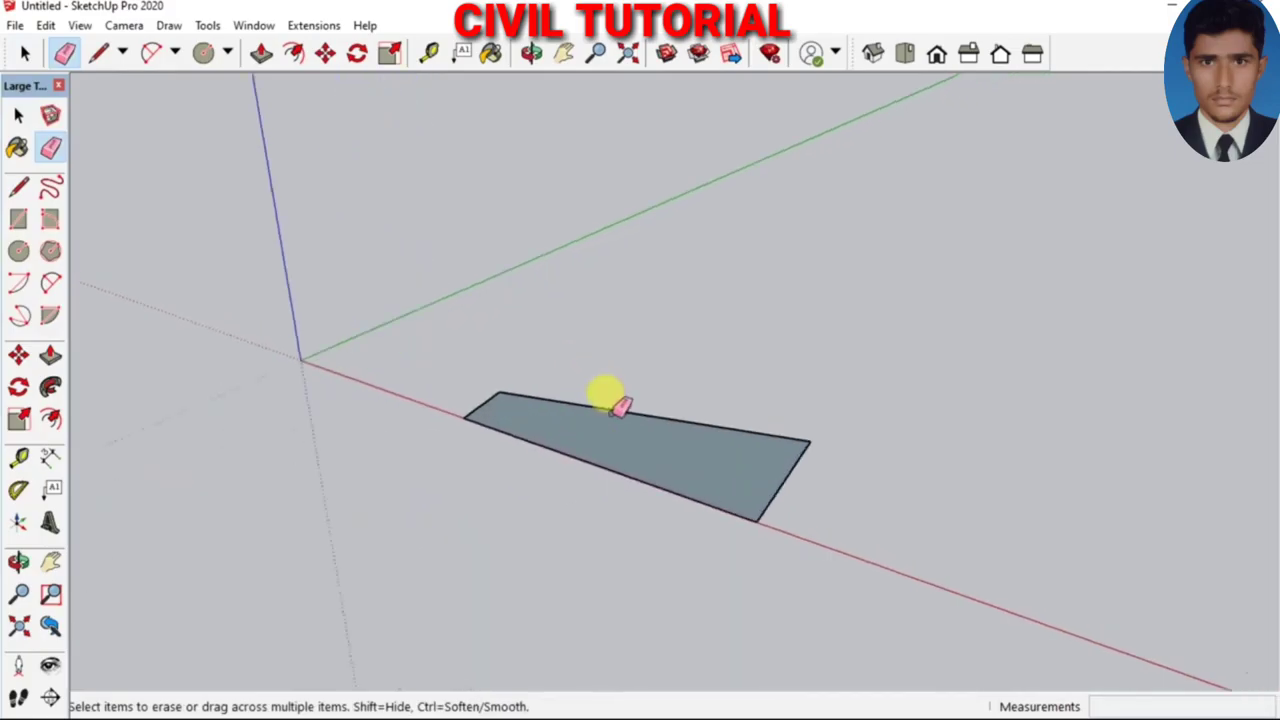
pyautogui.scroll(1, 615, 410)
pyautogui.press('space')
pyautogui.click(654, 449)
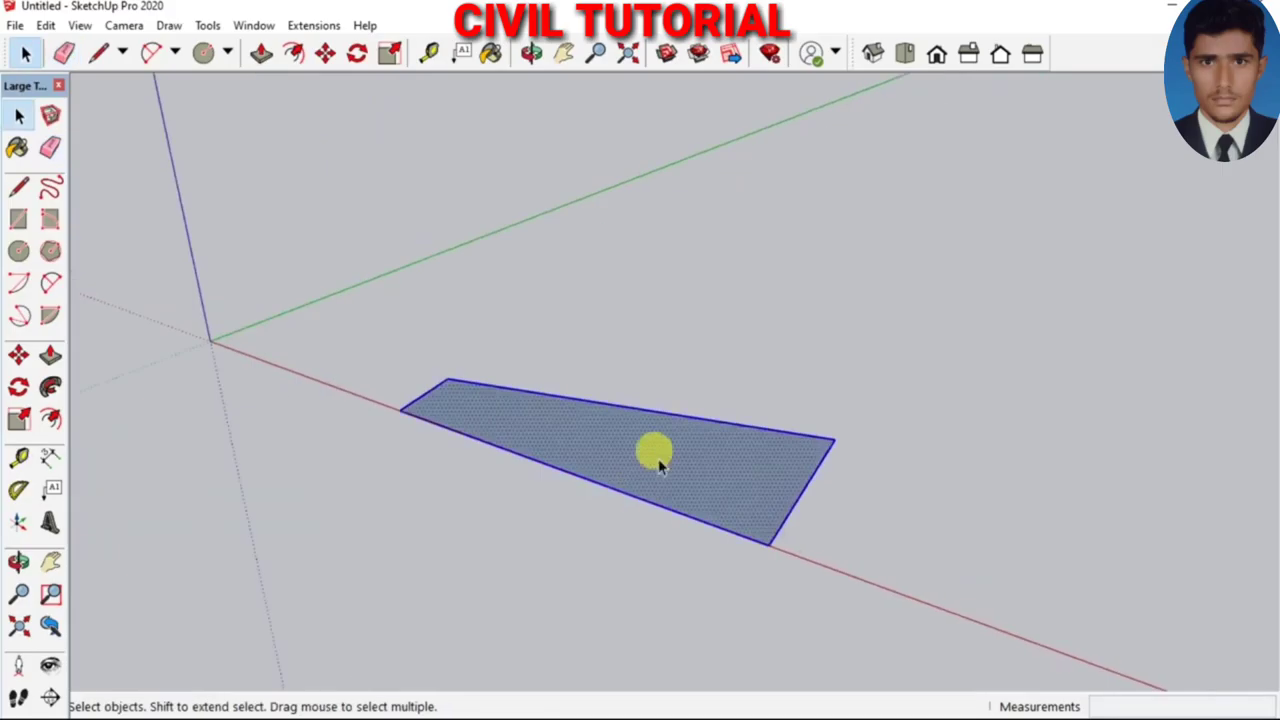
# Group the wedge face and push/pull it up 6 inches into a slab
pyautogui.rightClick(594, 443)
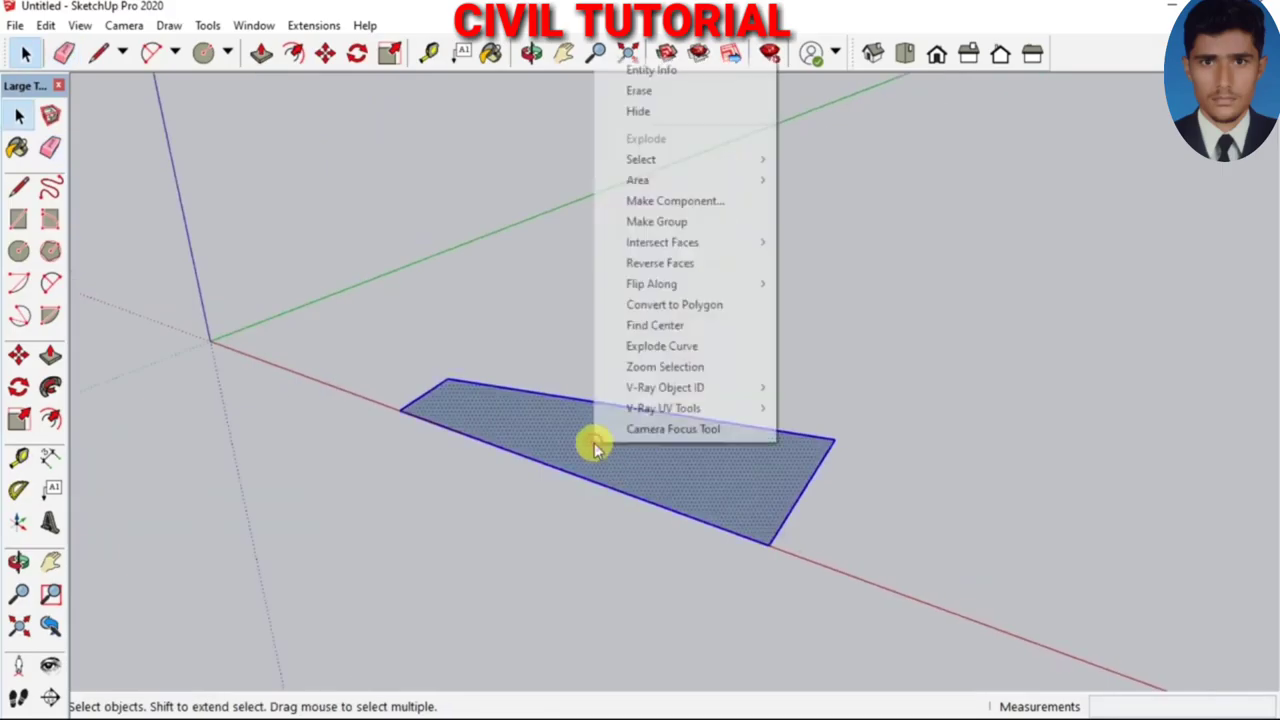
pyautogui.click(668, 225)
pyautogui.doubleClick(650, 461)
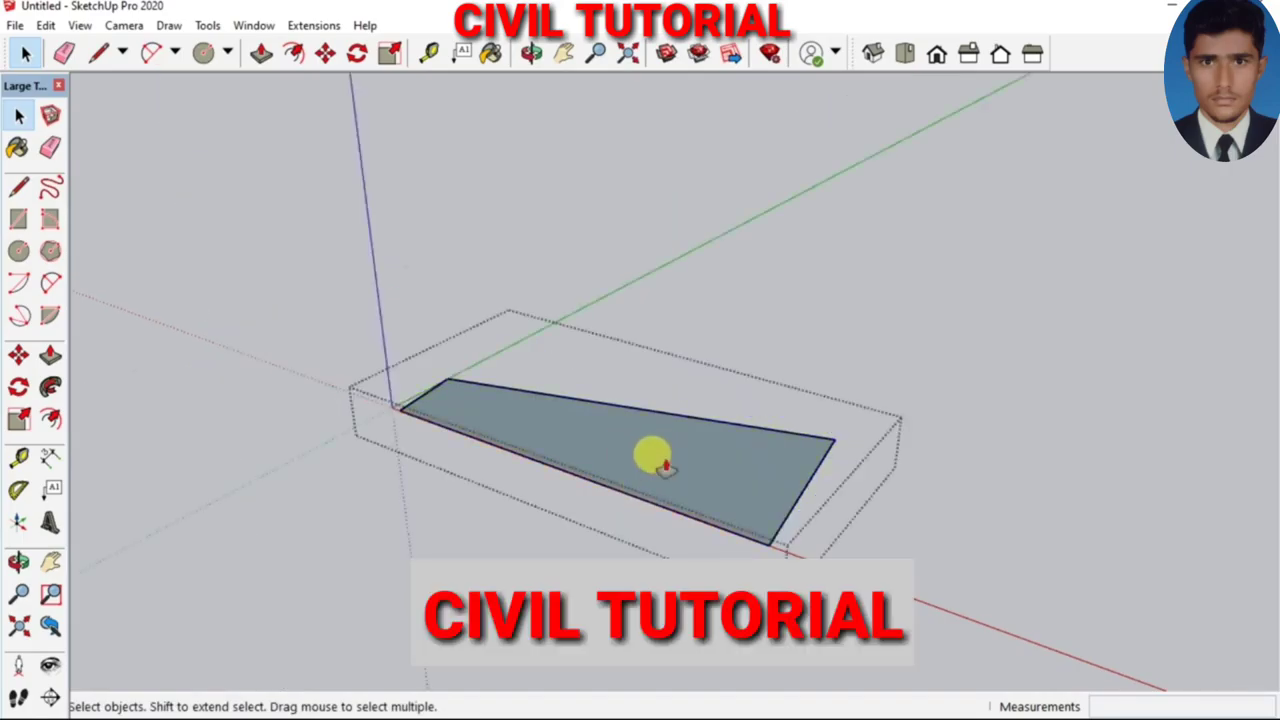
pyautogui.press('p')
pyautogui.moveTo(683, 483); pyautogui.dragTo(683, 460)
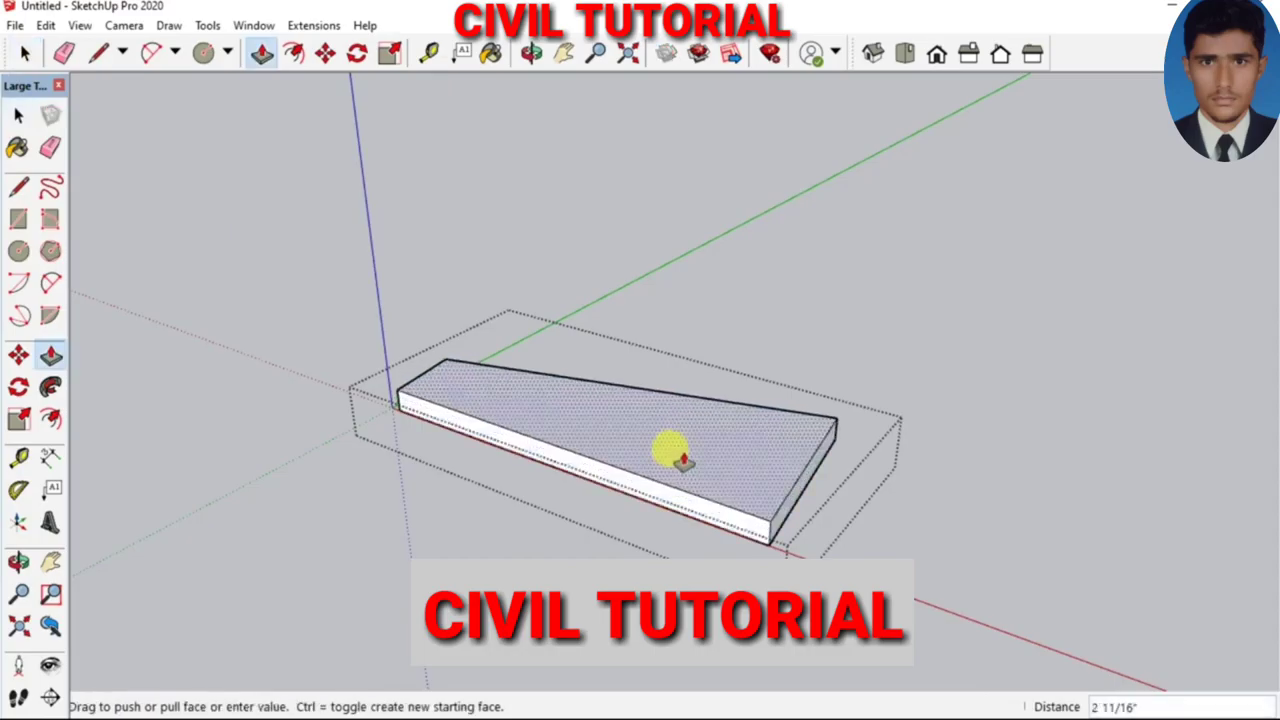
pyautogui.write('6')
pyautogui.press('Return')
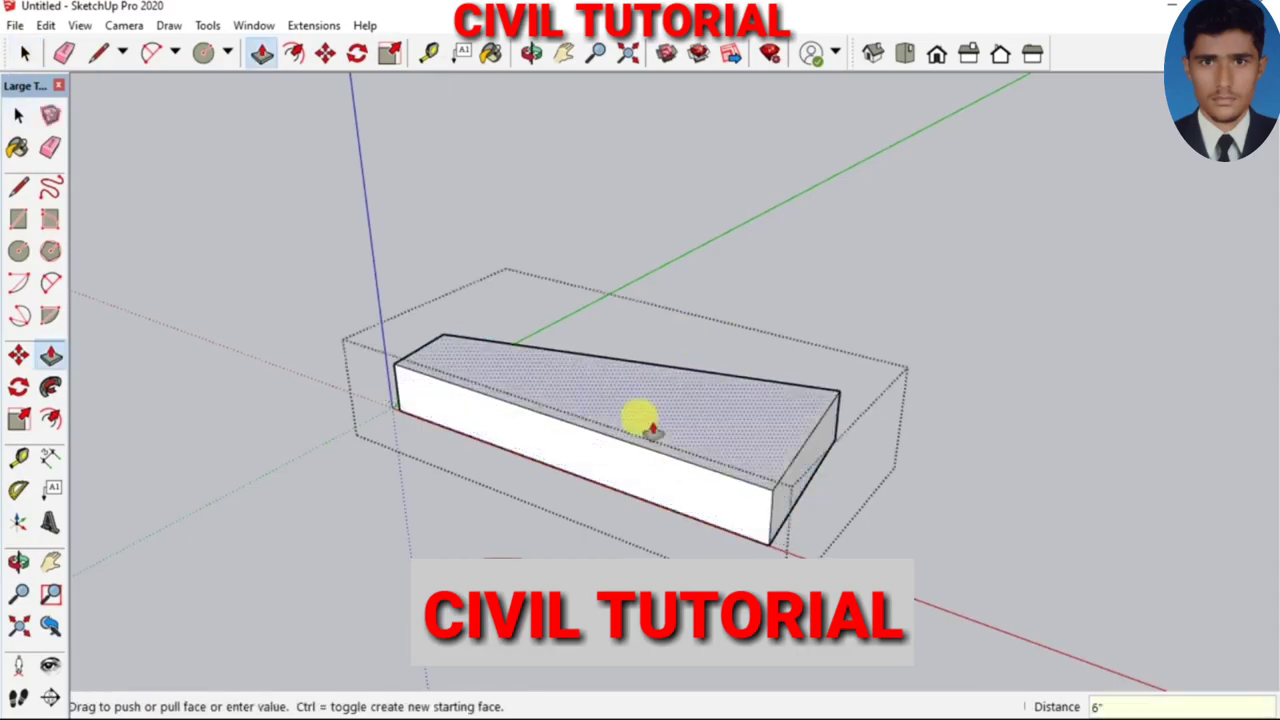
# Turn the whole step slab into a component named 'ST'
pyautogui.press('o')
pyautogui.moveTo(626, 520)
pyautogui.mouseDown()
pyautogui.moveTo(638, 474)
pyautogui.moveTo(707, 383)
pyautogui.moveTo(657, 491)
pyautogui.mouseUp()
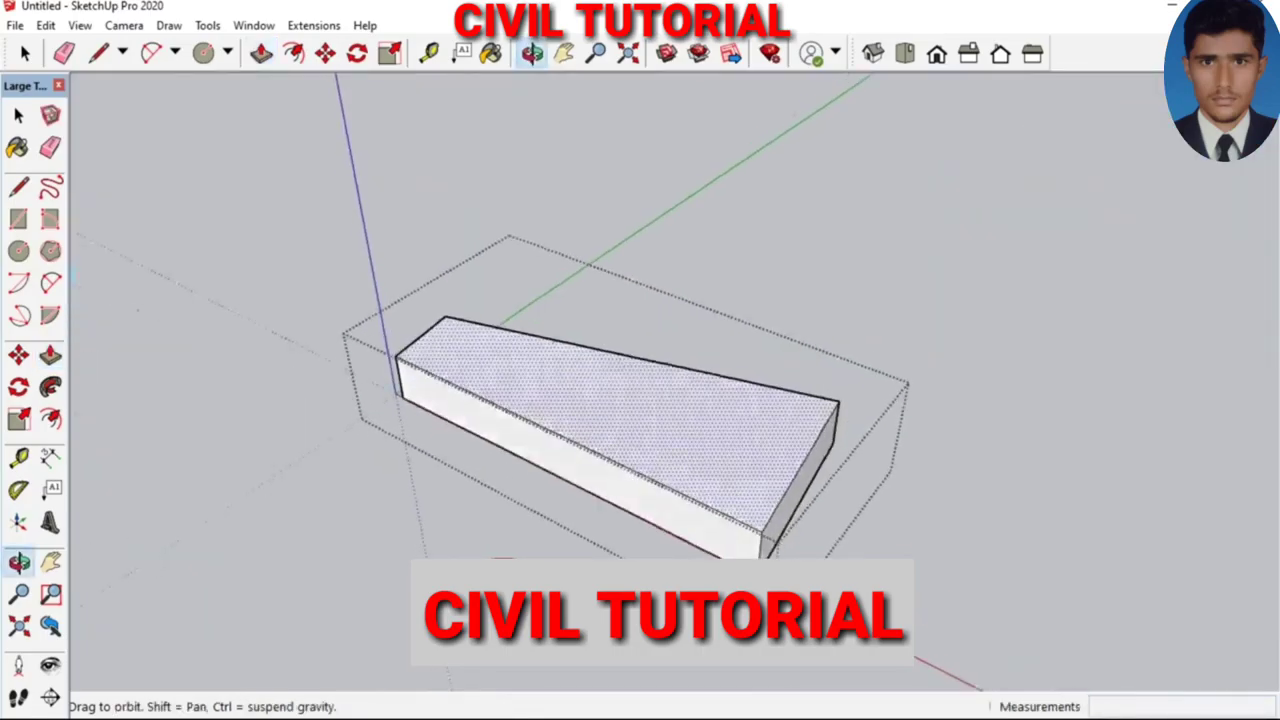
pyautogui.press('space')
pyautogui.moveTo(324, 273)
pyautogui.mouseDown()
pyautogui.moveTo(927, 633)
pyautogui.moveTo(934, 611)
pyautogui.mouseUp()
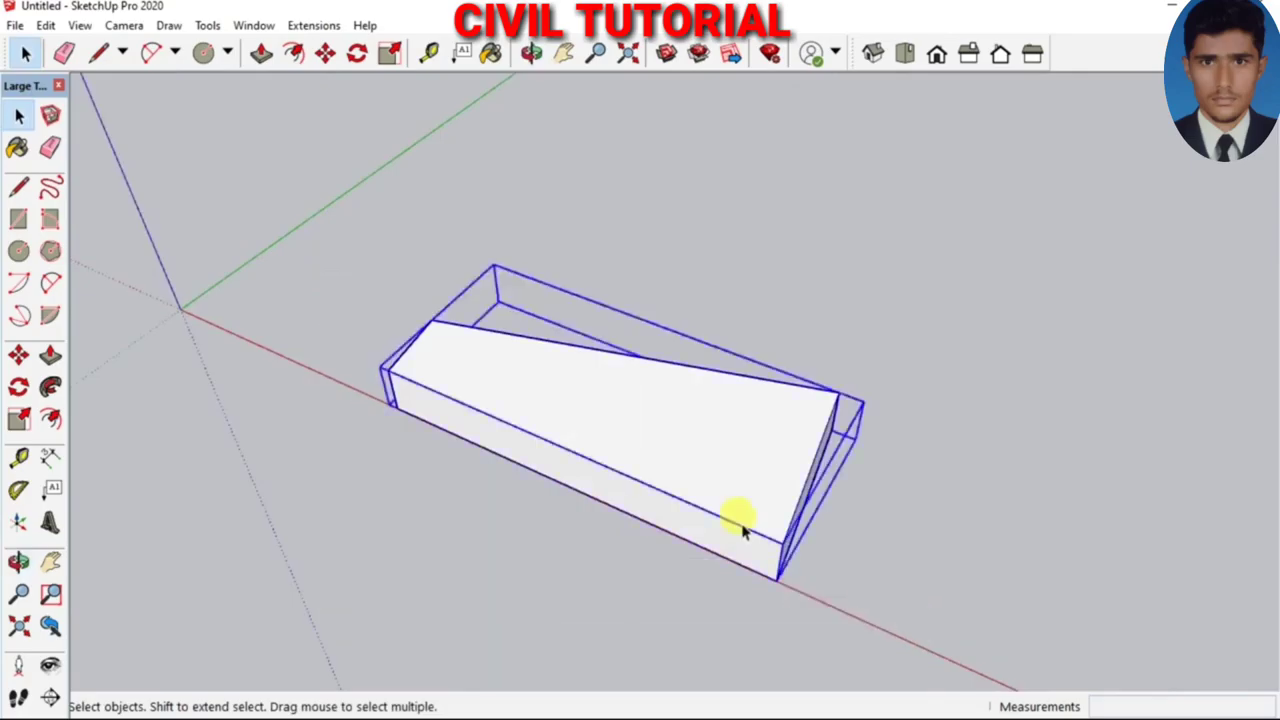
pyautogui.rightClick(637, 443)
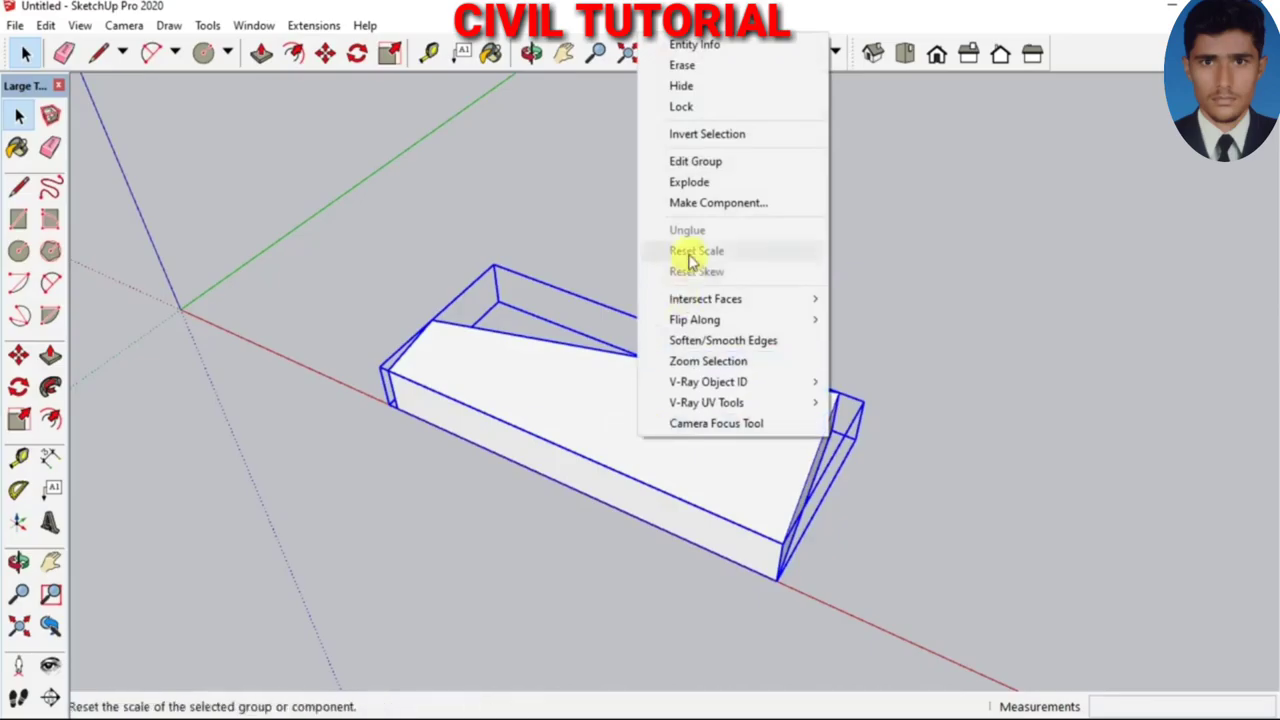
pyautogui.click(716, 209)
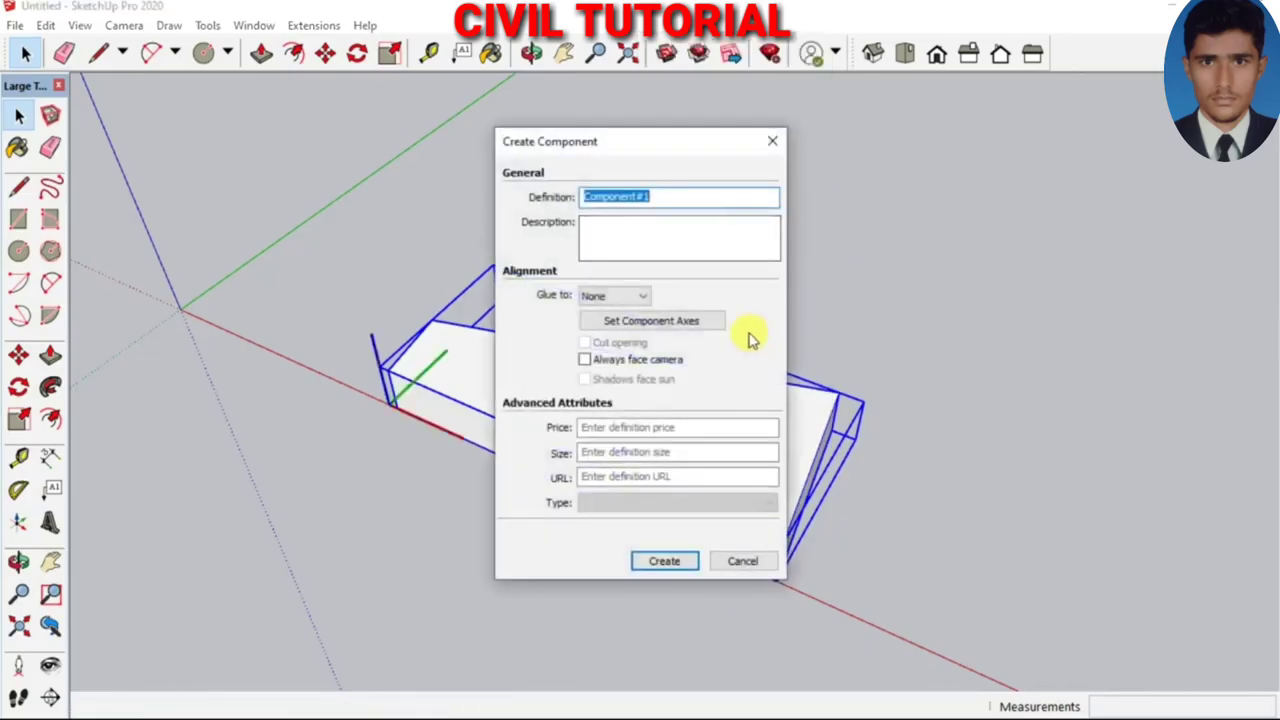
pyautogui.write('S')
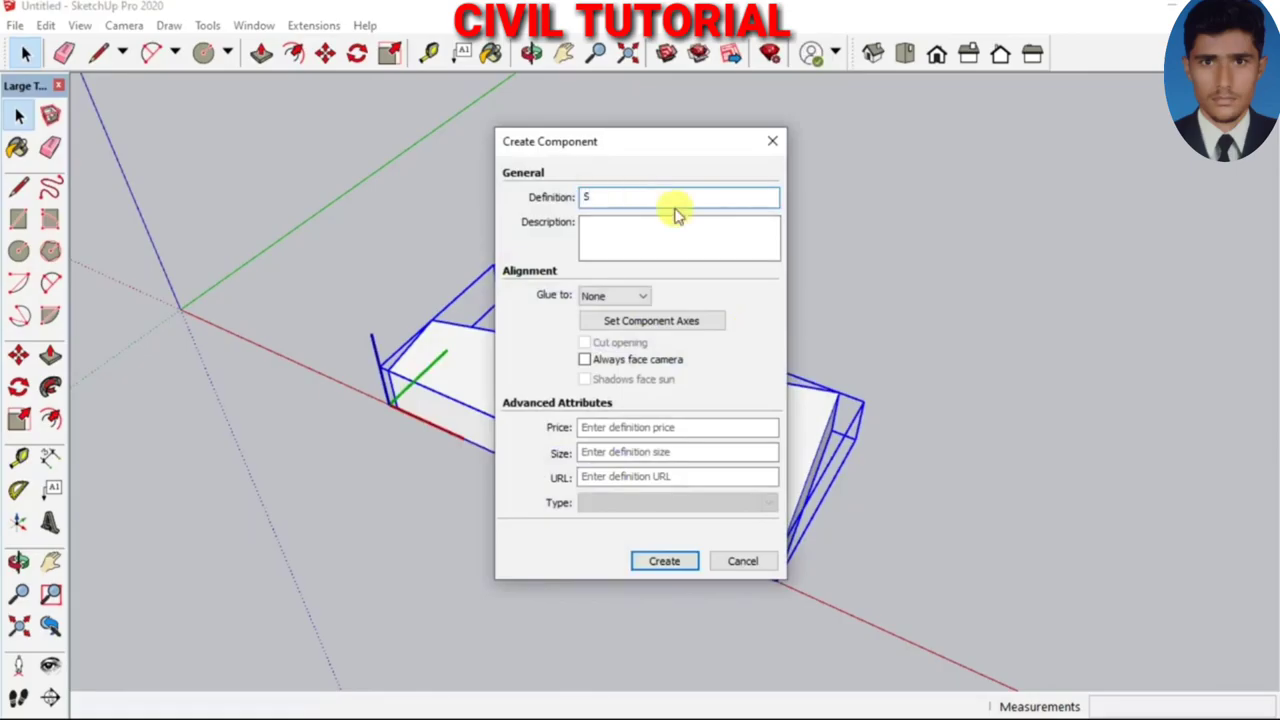
pyautogui.write('T')
pyautogui.press('Return')
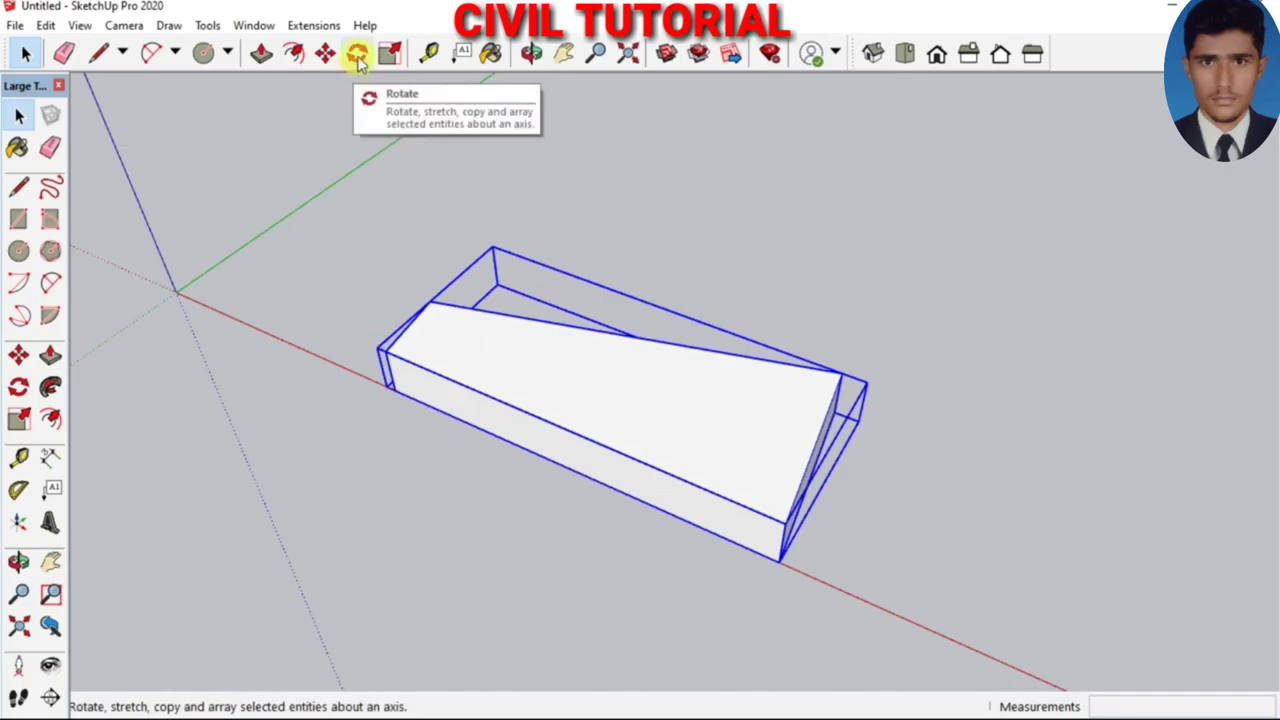
# Rotate-copy the step 15° around the origin
pyautogui.click(358, 58)
pyautogui.click(358, 58)
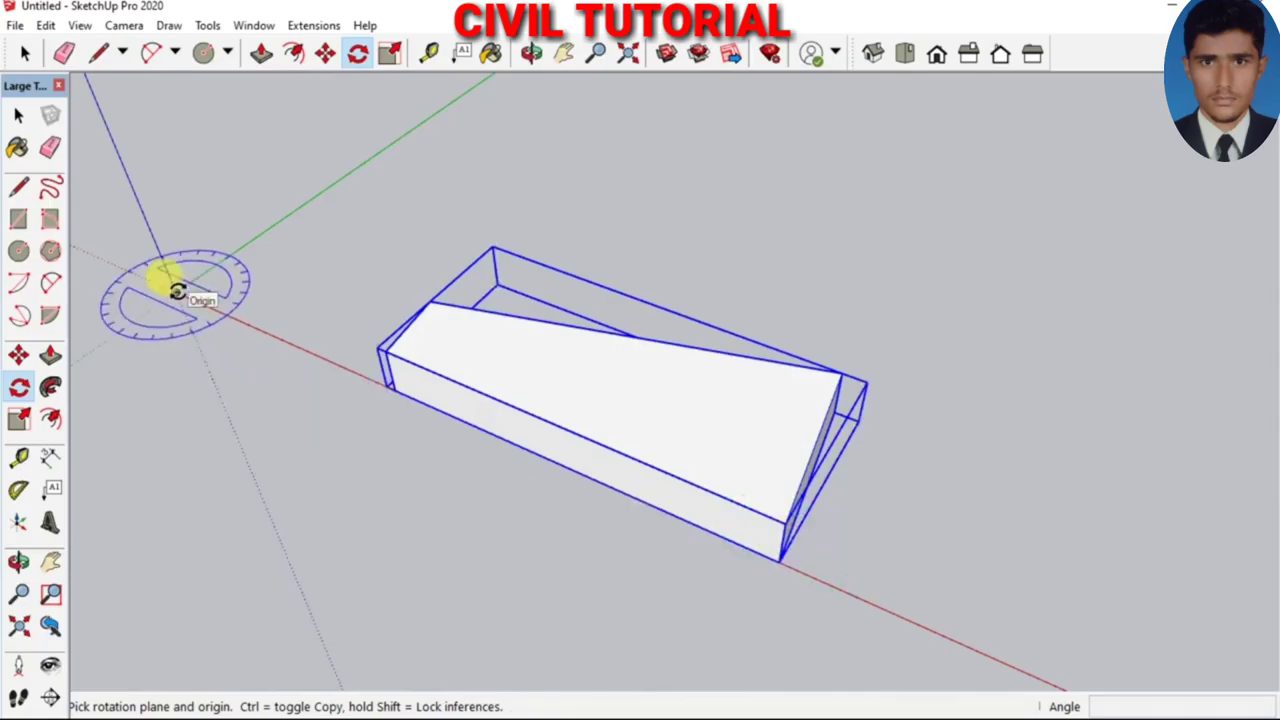
pyautogui.click(177, 291)
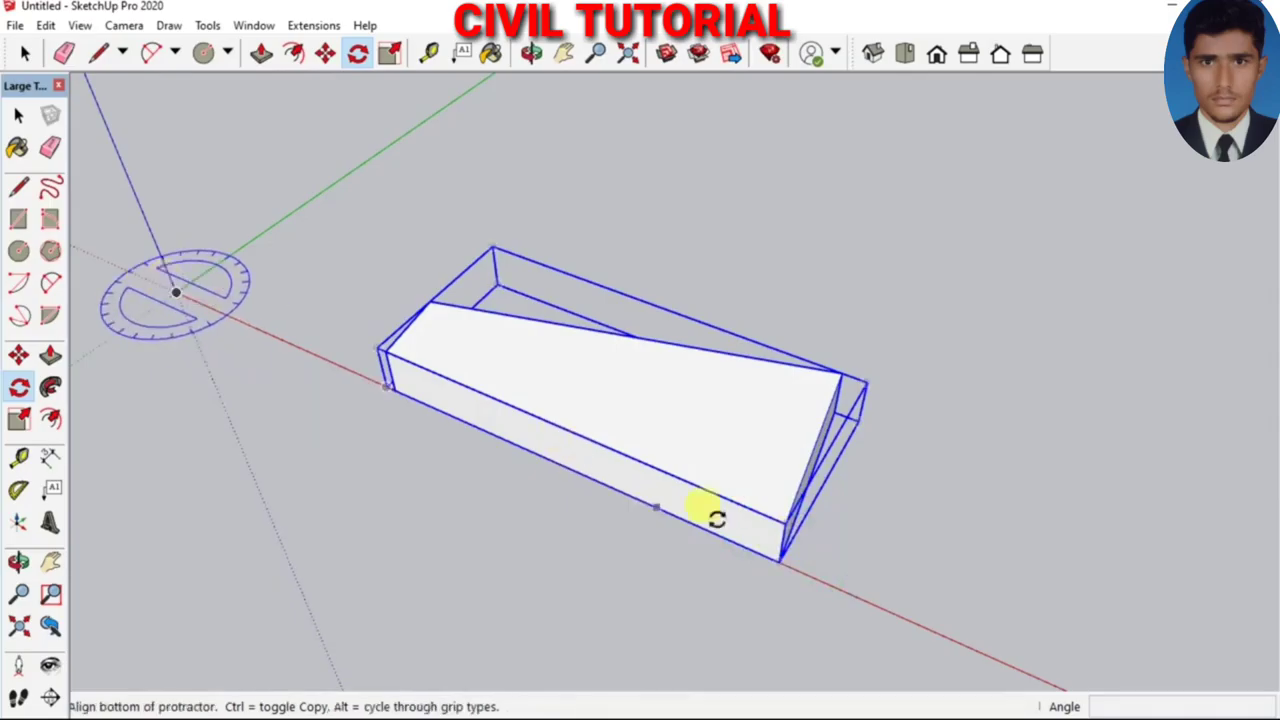
pyautogui.click(784, 521)
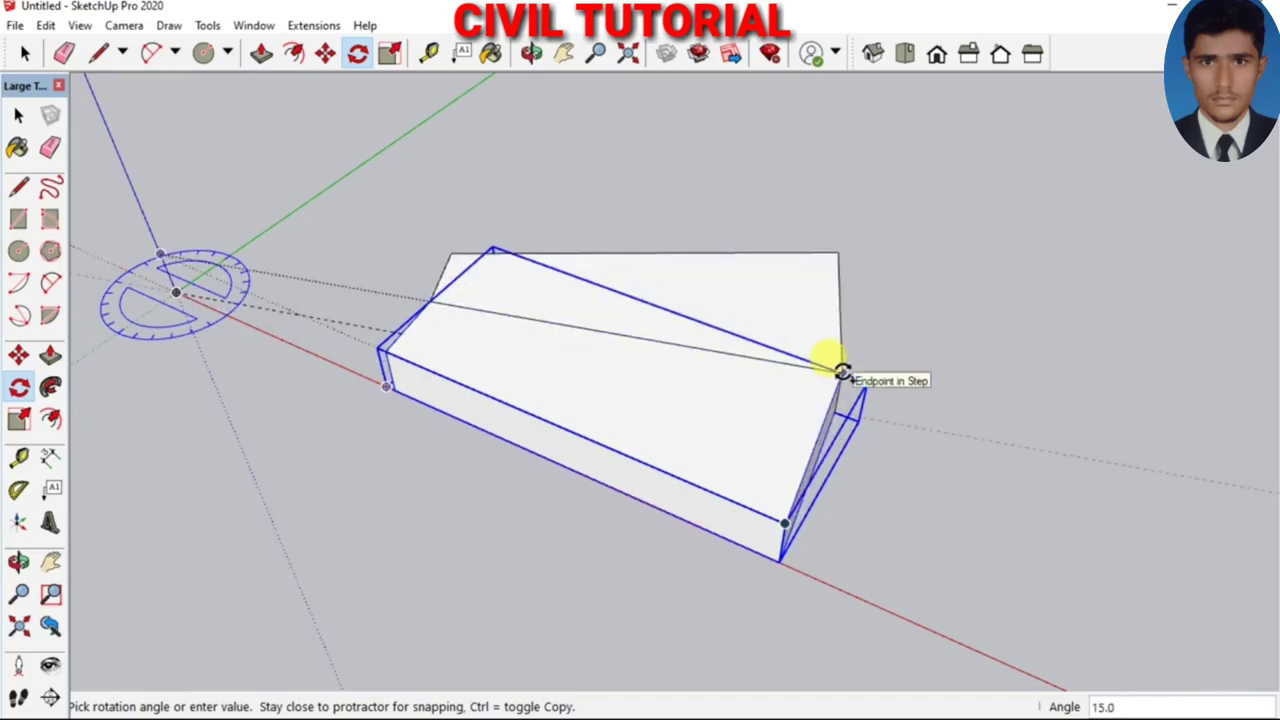
pyautogui.click(843, 371)
pyautogui.write('*17')
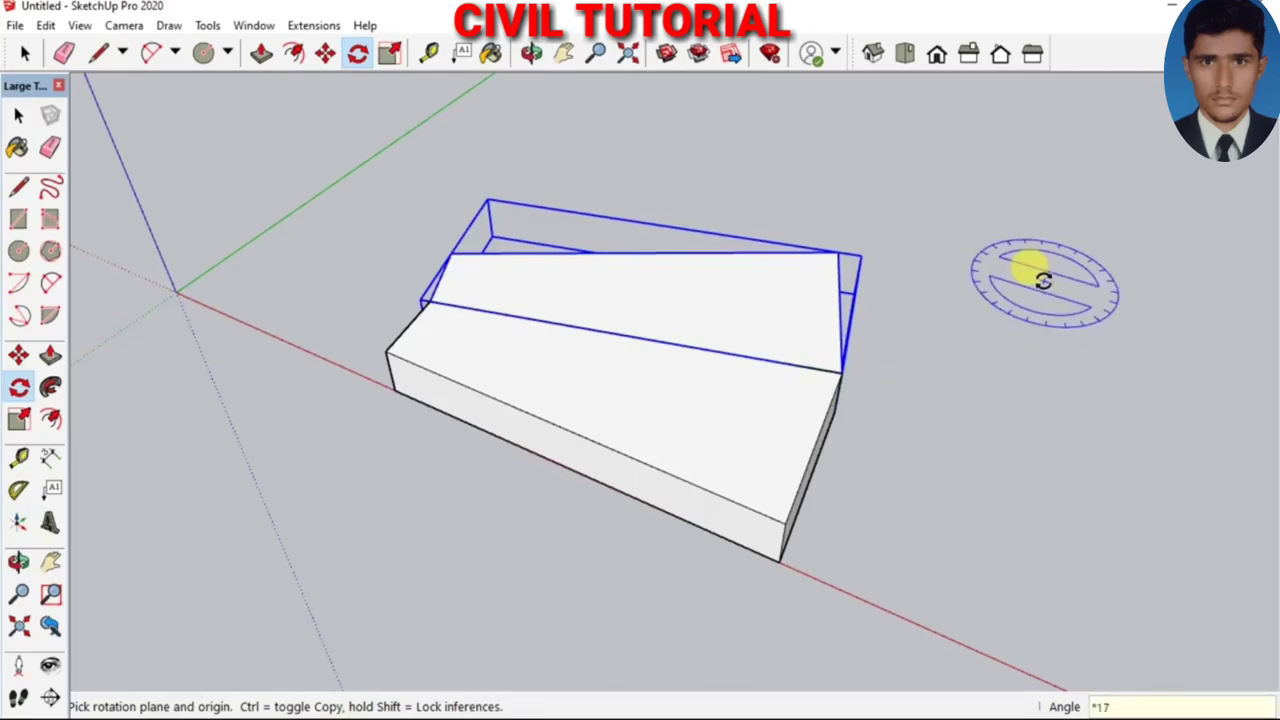
# Repeat the rotated copy 17 times to complete the ring of steps
pyautogui.press('Return')
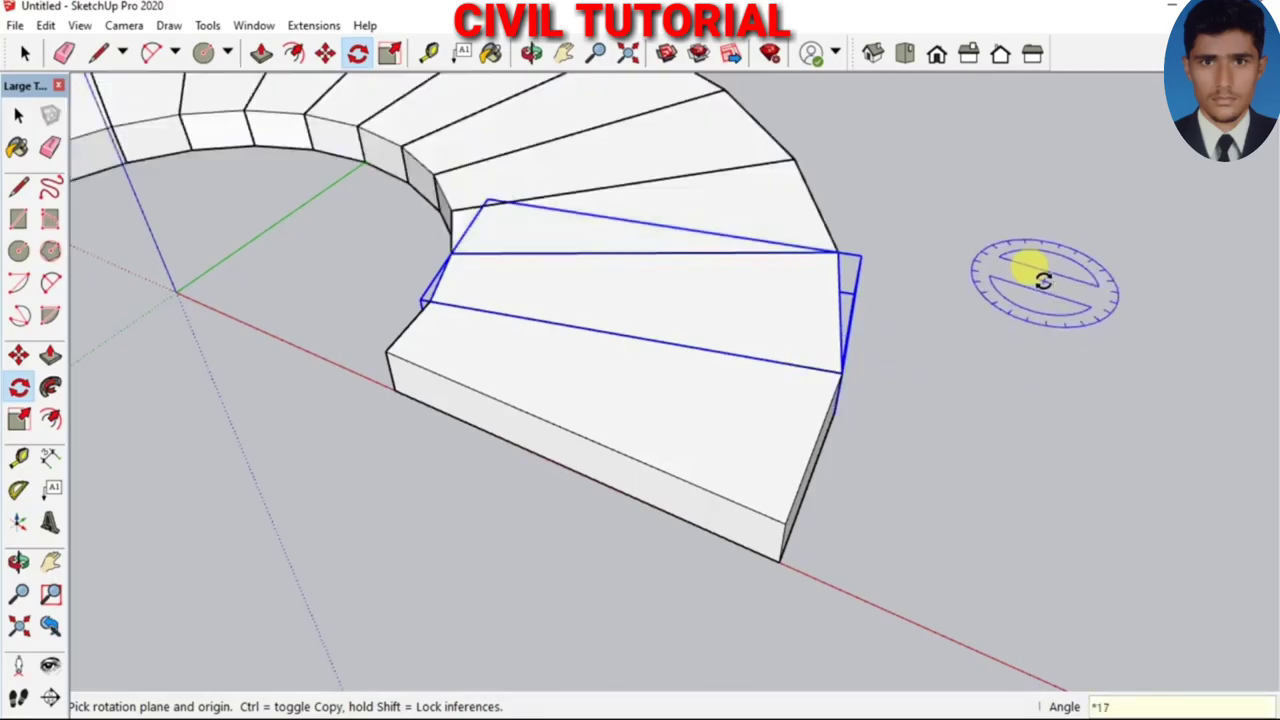
pyautogui.moveTo(1014, 309)
pyautogui.mouseDown(button='middle')
pyautogui.moveTo(1086, 380)
pyautogui.moveTo(991, 354)
pyautogui.moveTo(700, 405)
pyautogui.mouseUp(button='middle')
pyautogui.scroll(-1, 586, 406)
pyautogui.scroll(-1, 586, 412)
pyautogui.scroll(-1, 586, 417)
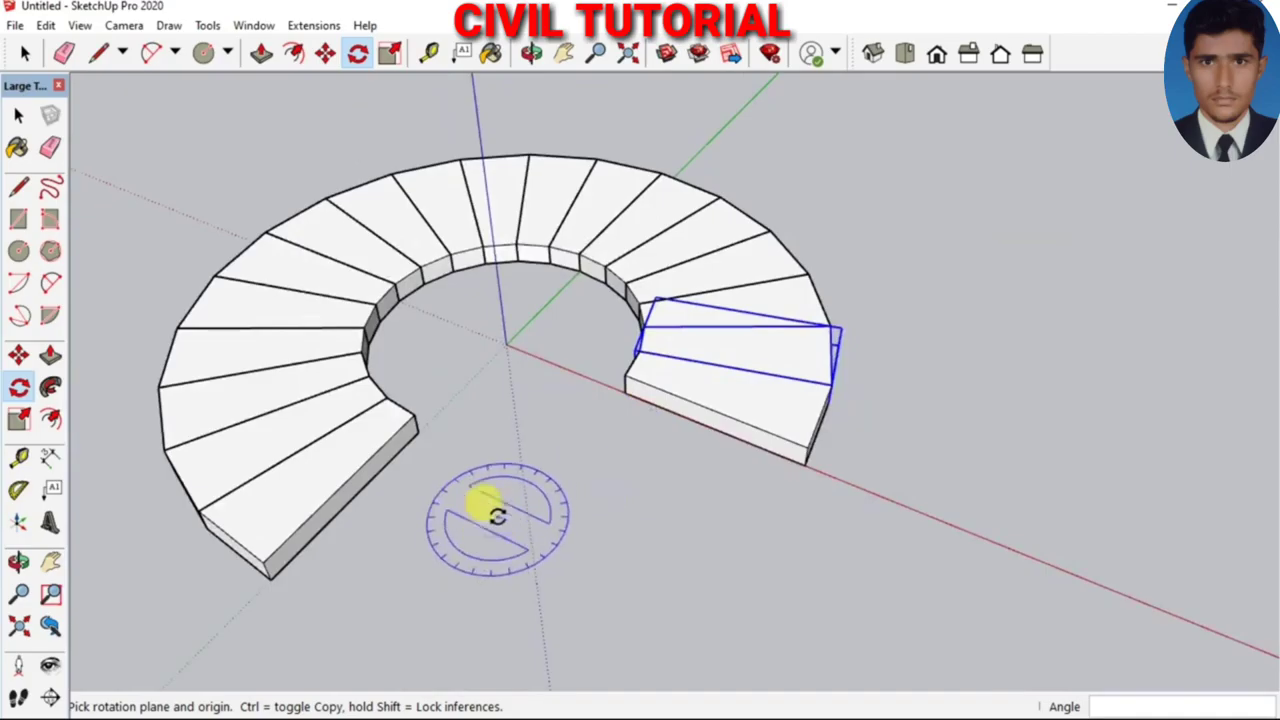
pyautogui.press('space')
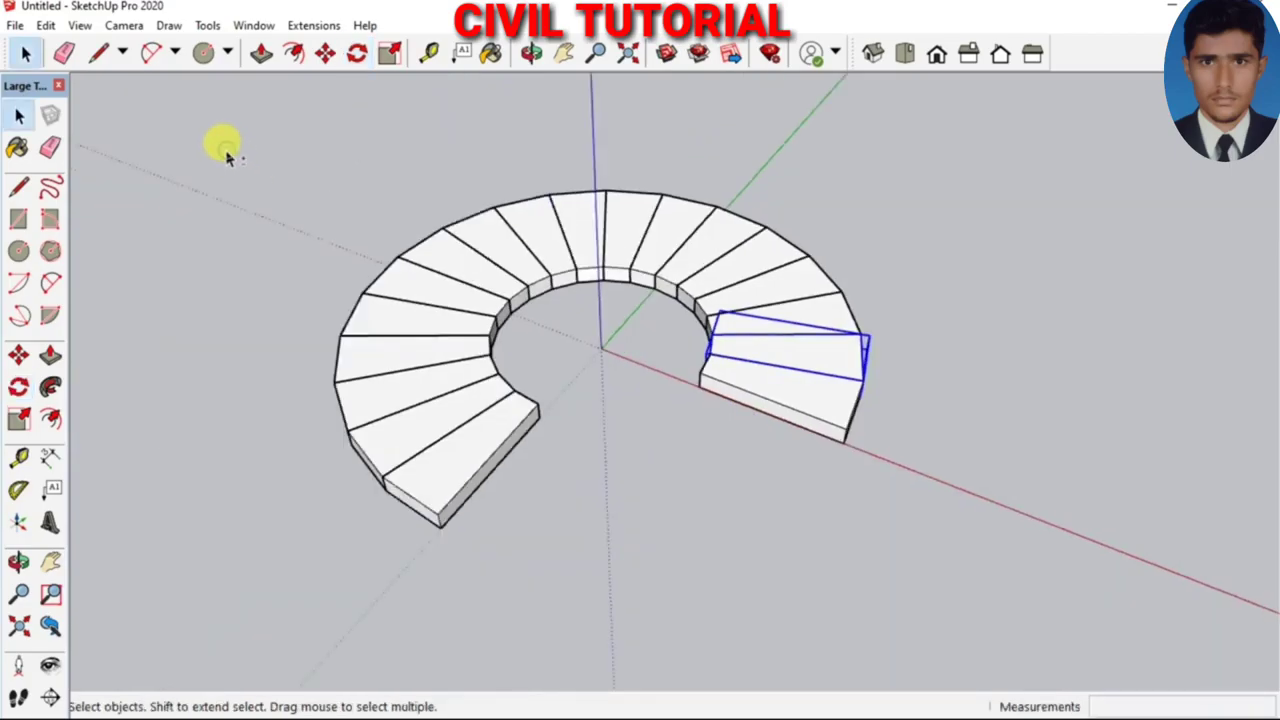
# Select the ring of steps and copy it 6" up the blue axis
pyautogui.moveTo(228, 157); pyautogui.dragTo(931, 580)
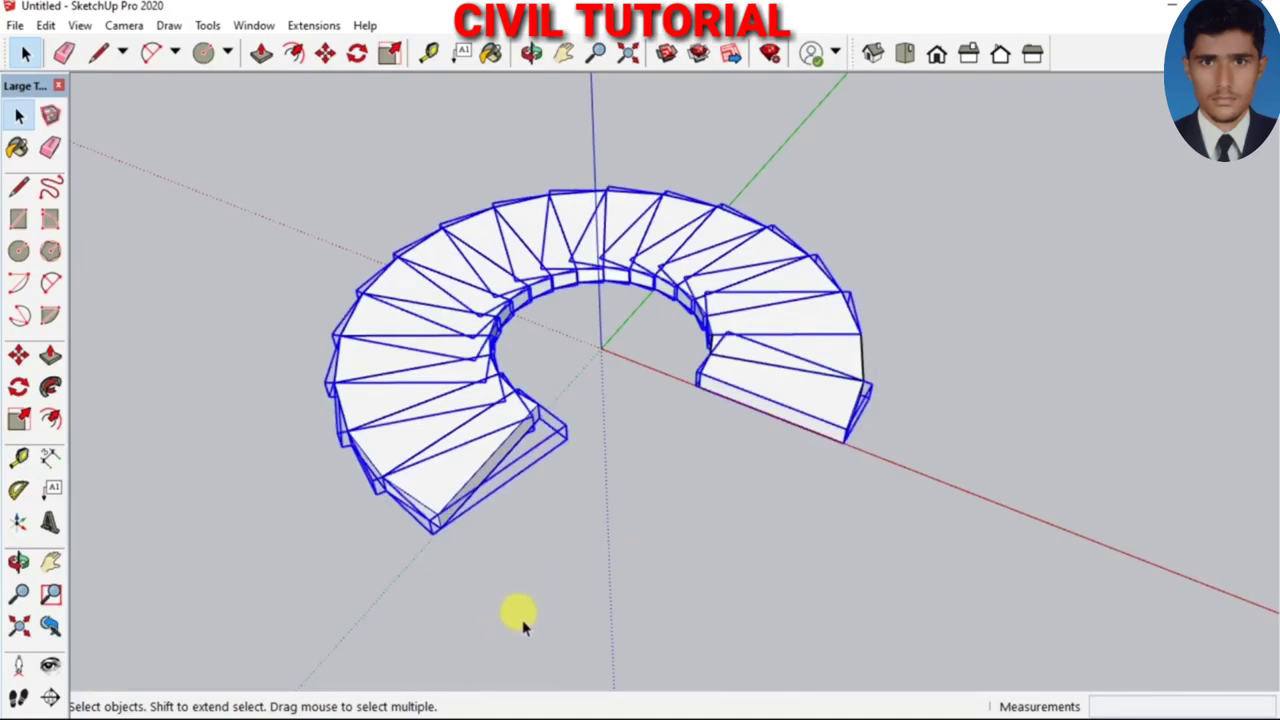
pyautogui.moveTo(514, 609); pyautogui.dragTo(660, 535, button='middle')
pyautogui.moveTo(491, 448)
pyautogui.mouseDown(button='middle')
pyautogui.moveTo(580, 505)
pyautogui.moveTo(891, 408)
pyautogui.mouseUp(button='middle')
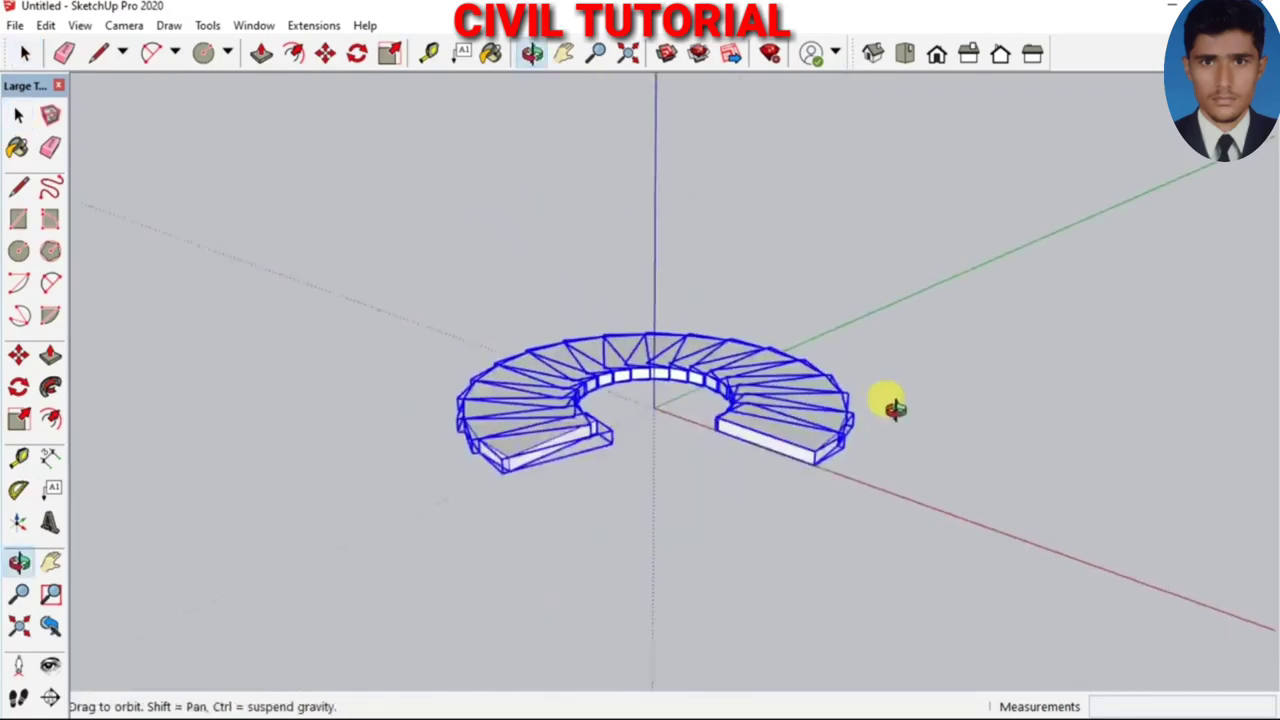
pyautogui.press('m')
pyautogui.scroll(5, 515, 430)
pyautogui.click(517, 432)
pyautogui.press('ctrl')
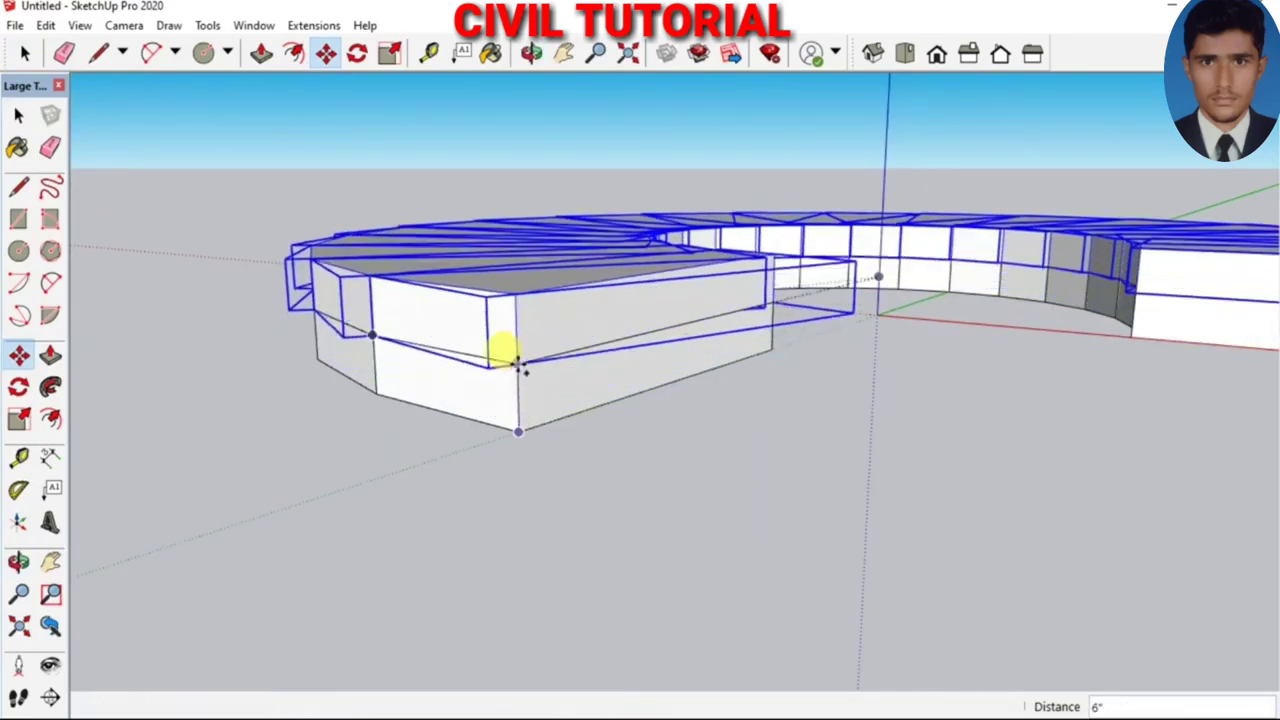
pyautogui.click(517, 366)
pyautogui.write('*17')
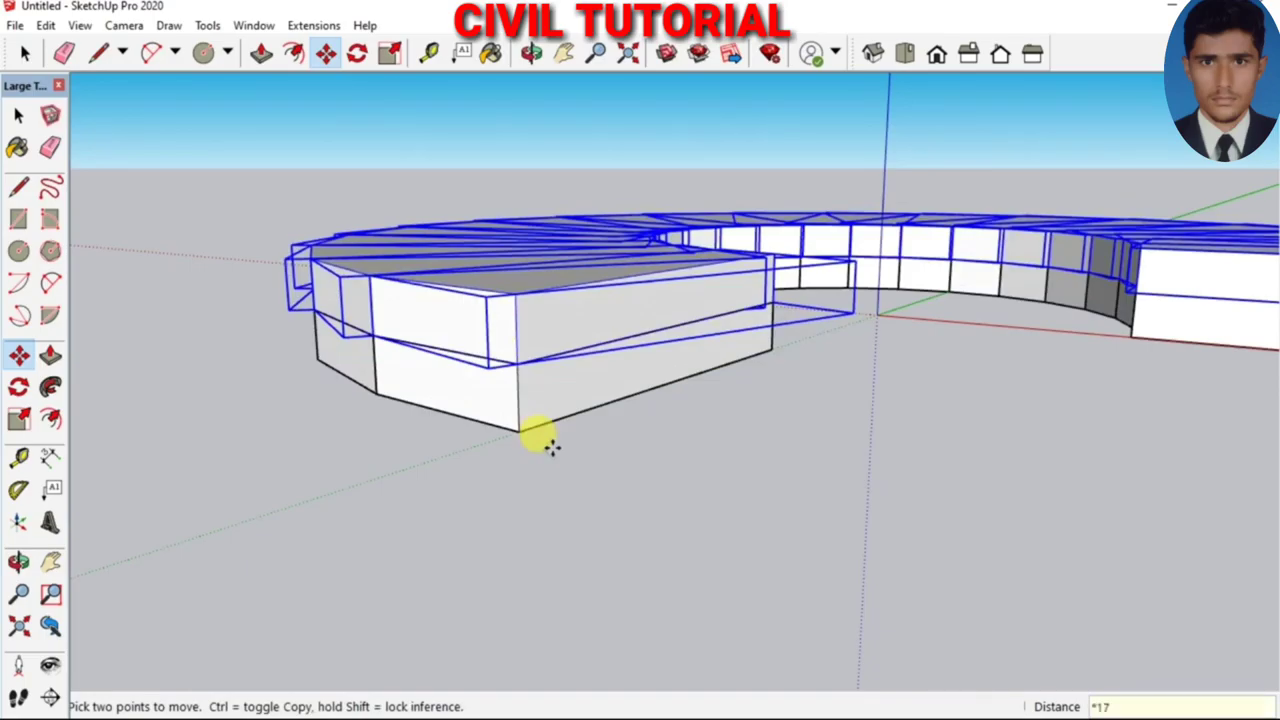
# Repeat the upward copy 17 times and view the stack from the side
pyautogui.press('Return')
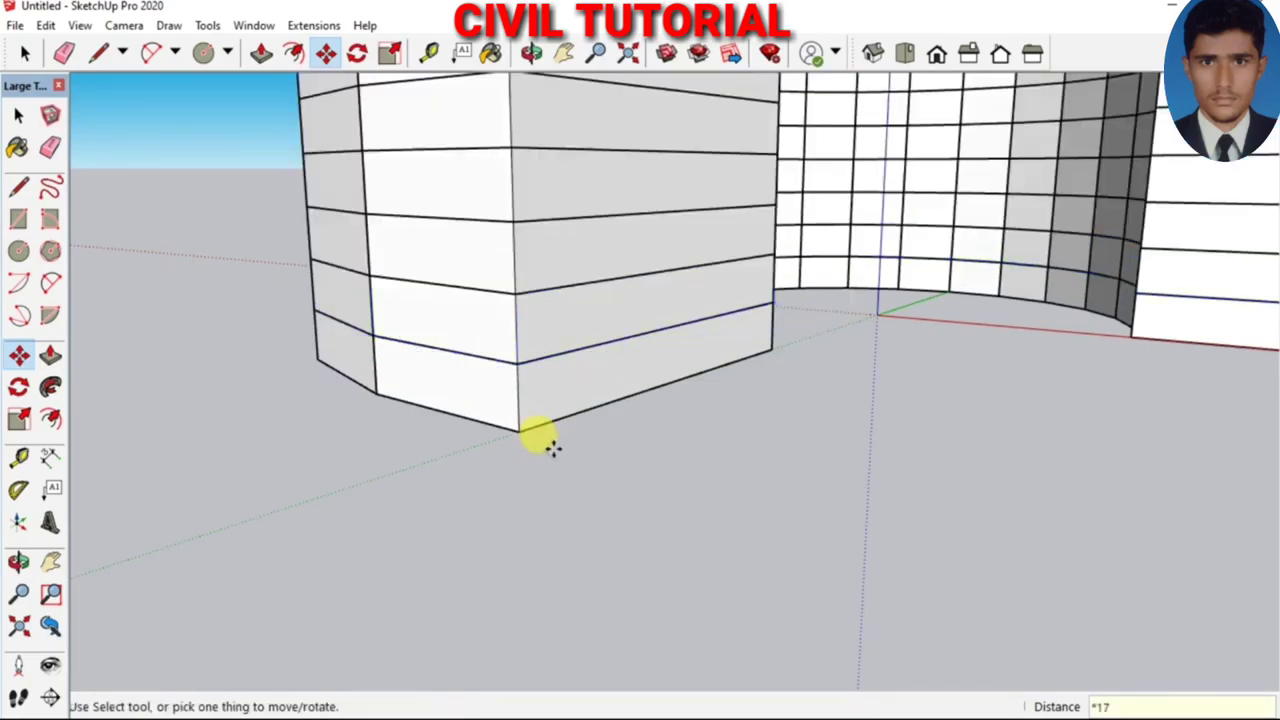
pyautogui.scroll(-1, 490, 525)
pyautogui.scroll(-5, 497, 517)
pyautogui.moveTo(497, 517)
pyautogui.mouseDown(button='middle')
pyautogui.moveTo(794, 566)
pyautogui.moveTo(722, 648)
pyautogui.moveTo(640, 586)
pyautogui.moveTo(766, 558)
pyautogui.moveTo(723, 517)
pyautogui.moveTo(740, 474)
pyautogui.moveTo(866, 431)
pyautogui.mouseUp(button='middle')
pyautogui.moveTo(866, 431)
pyautogui.mouseDown()
pyautogui.moveTo(923, 408)
pyautogui.moveTo(909, 340)
pyautogui.moveTo(951, 337)
pyautogui.mouseUp()
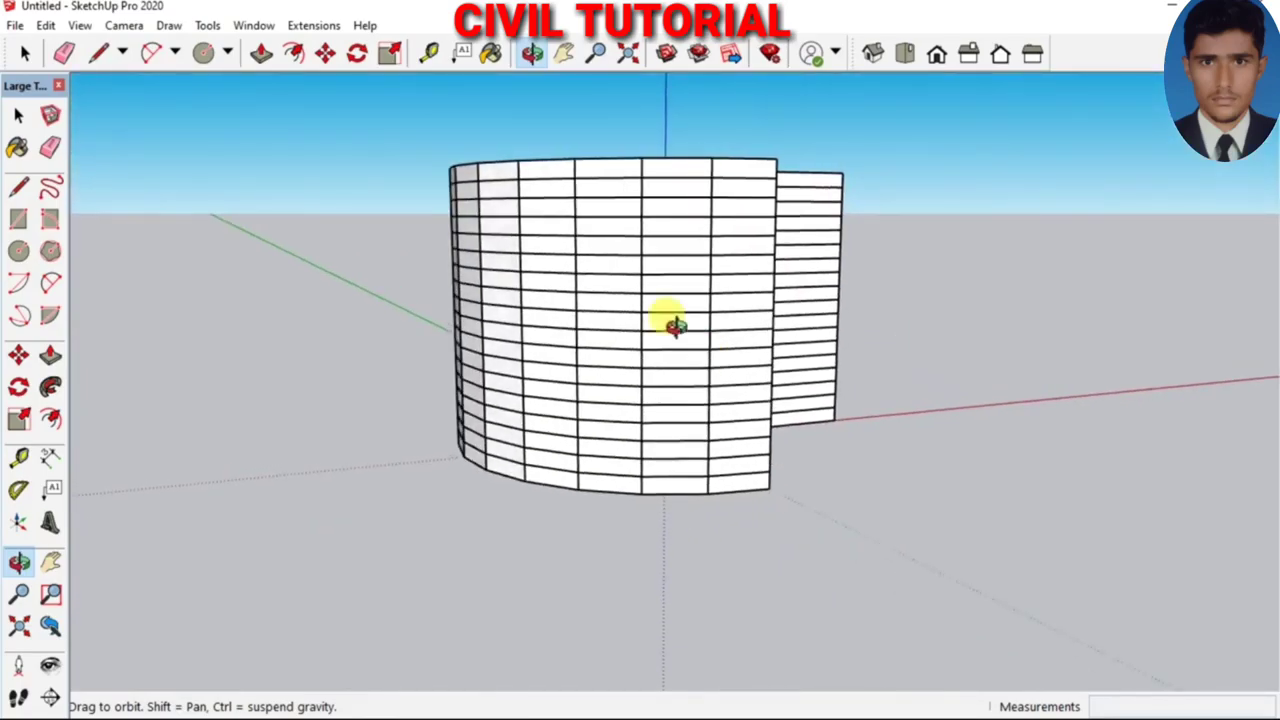
# Select the lowest front step plus three successively higher steps
pyautogui.scroll(2, 640, 180)
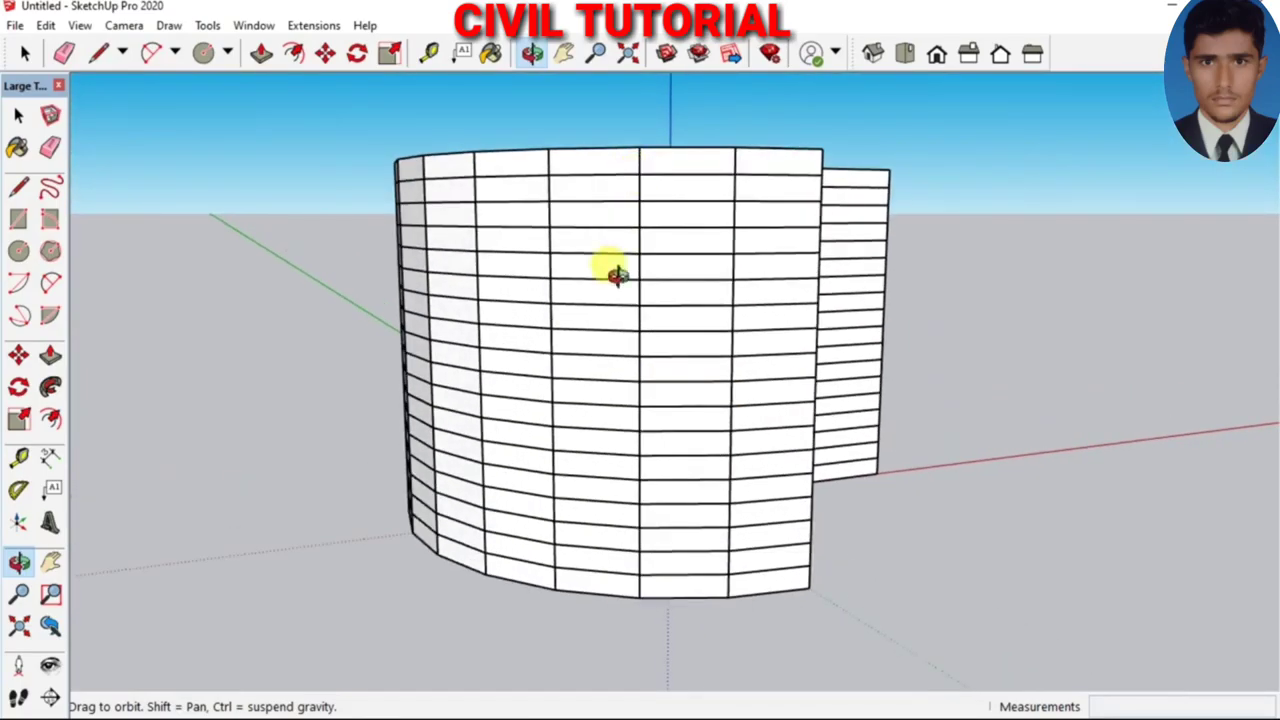
pyautogui.press('space')
pyautogui.click(763, 585)
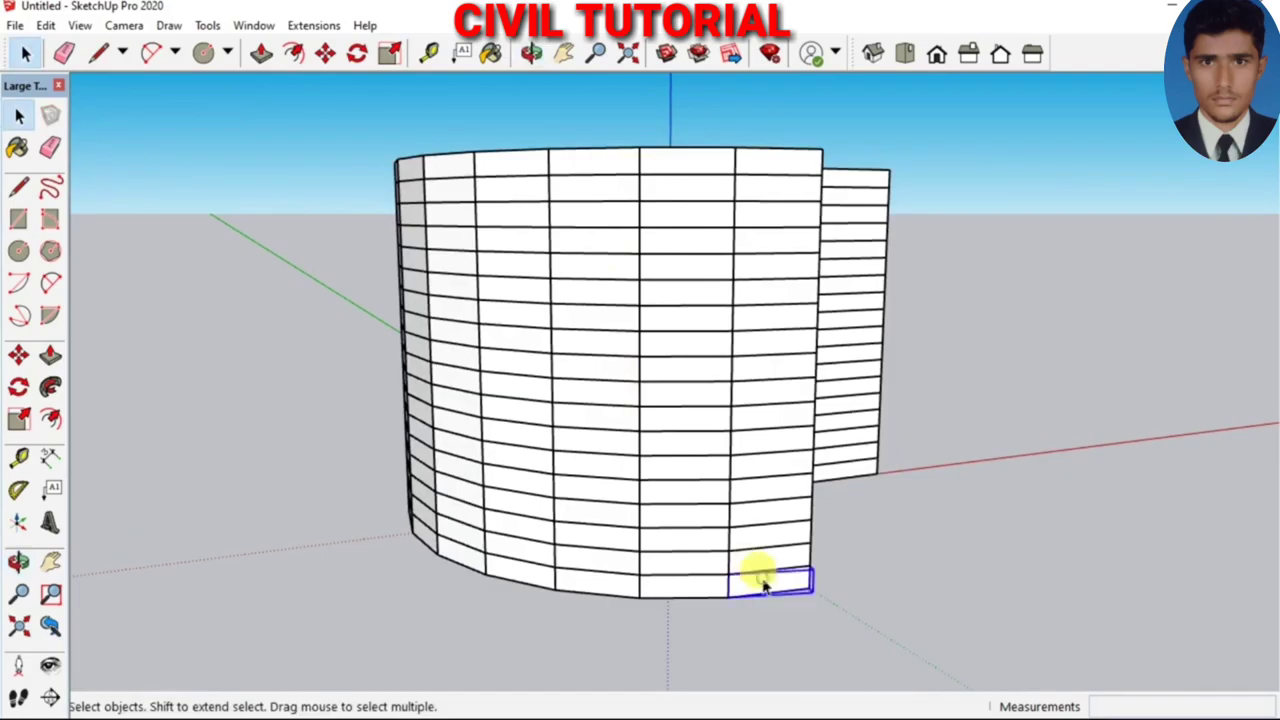
pyautogui.keyDown('shift'); pyautogui.click(697, 568); pyautogui.keyUp('shift')
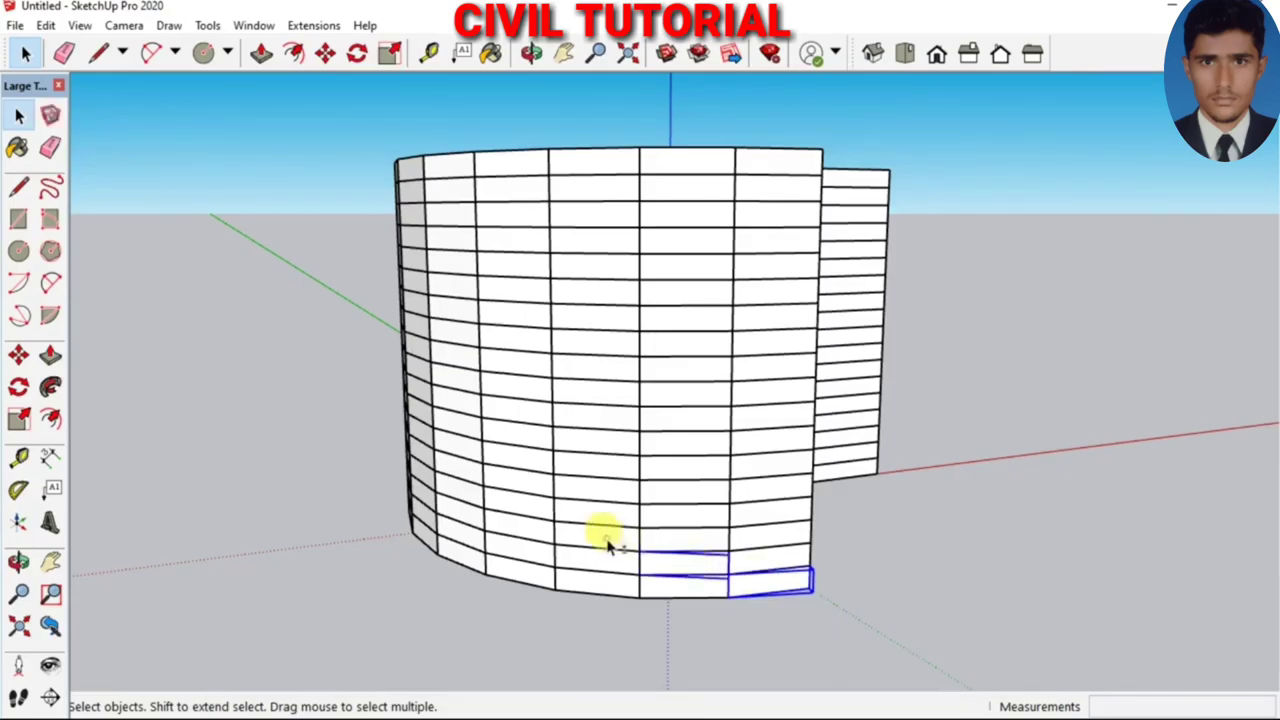
pyautogui.keyDown('shift'); pyautogui.click(604, 538); pyautogui.keyUp('shift')
pyautogui.keyDown('shift'); pyautogui.click(535, 506); pyautogui.keyUp('shift')
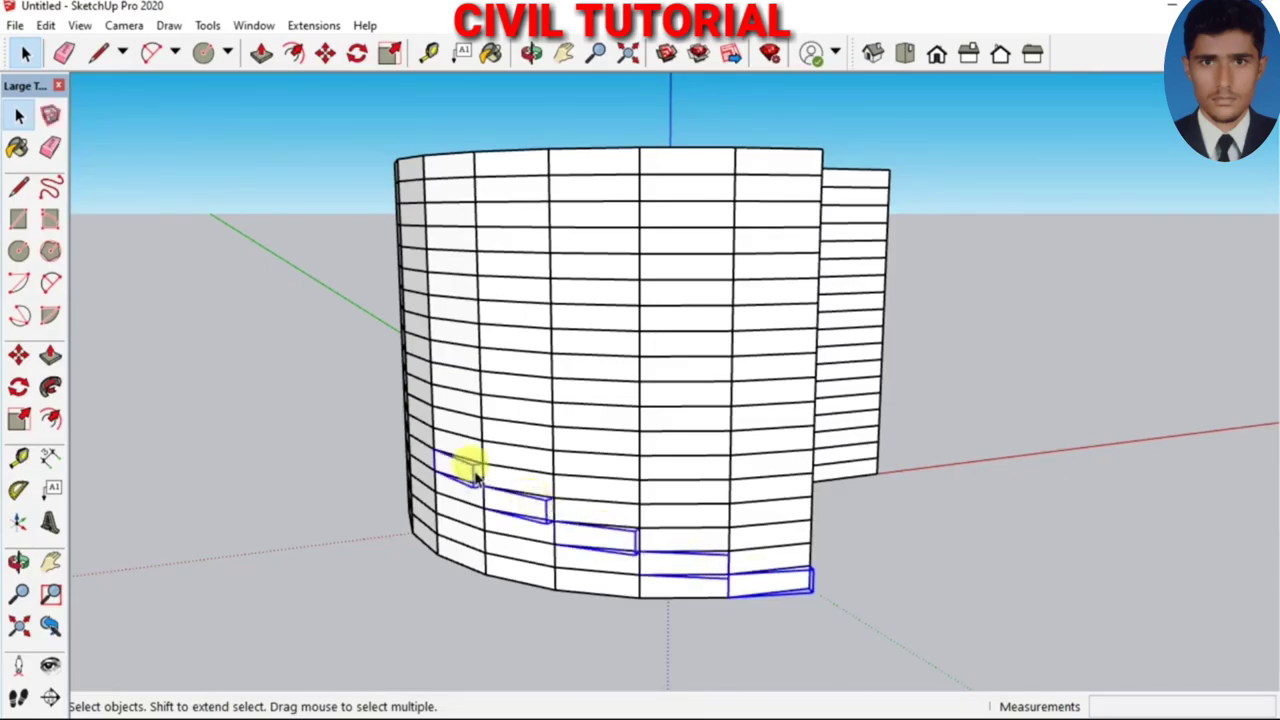
# From the back of the stack, add five more climbing steps up to the top
pyautogui.moveTo(394, 466)
pyautogui.mouseDown(button='middle')
pyautogui.moveTo(733, 512)
pyautogui.moveTo(1088, 303)
pyautogui.moveTo(1077, 286)
pyautogui.moveTo(1103, 293)
pyautogui.mouseUp(button='middle')
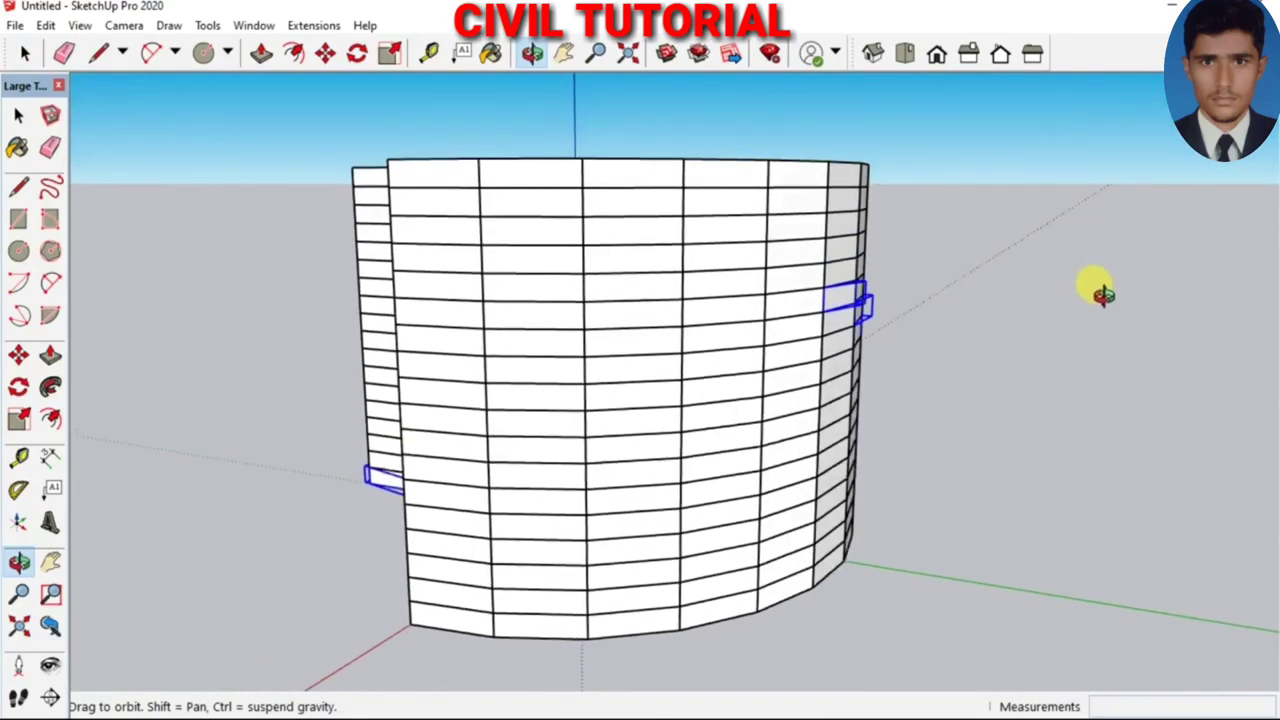
pyautogui.press('space')
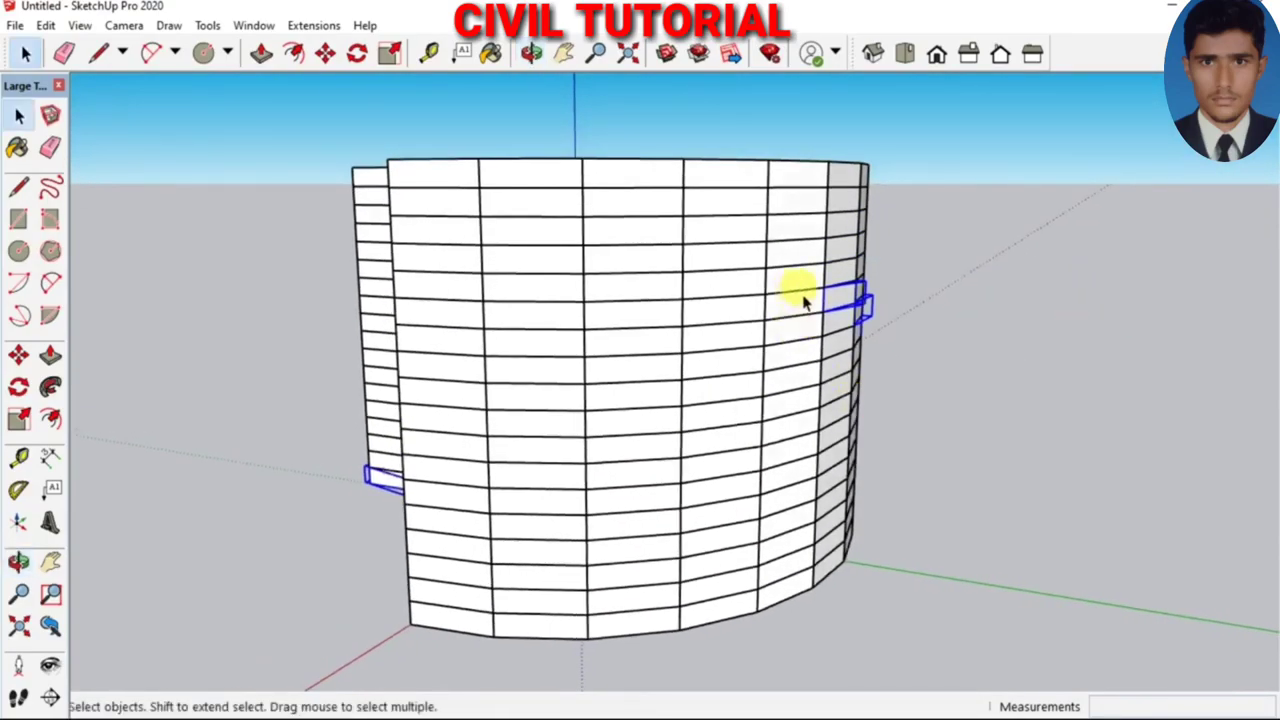
pyautogui.keyDown('shift'); pyautogui.click(790, 278); pyautogui.keyUp('shift')
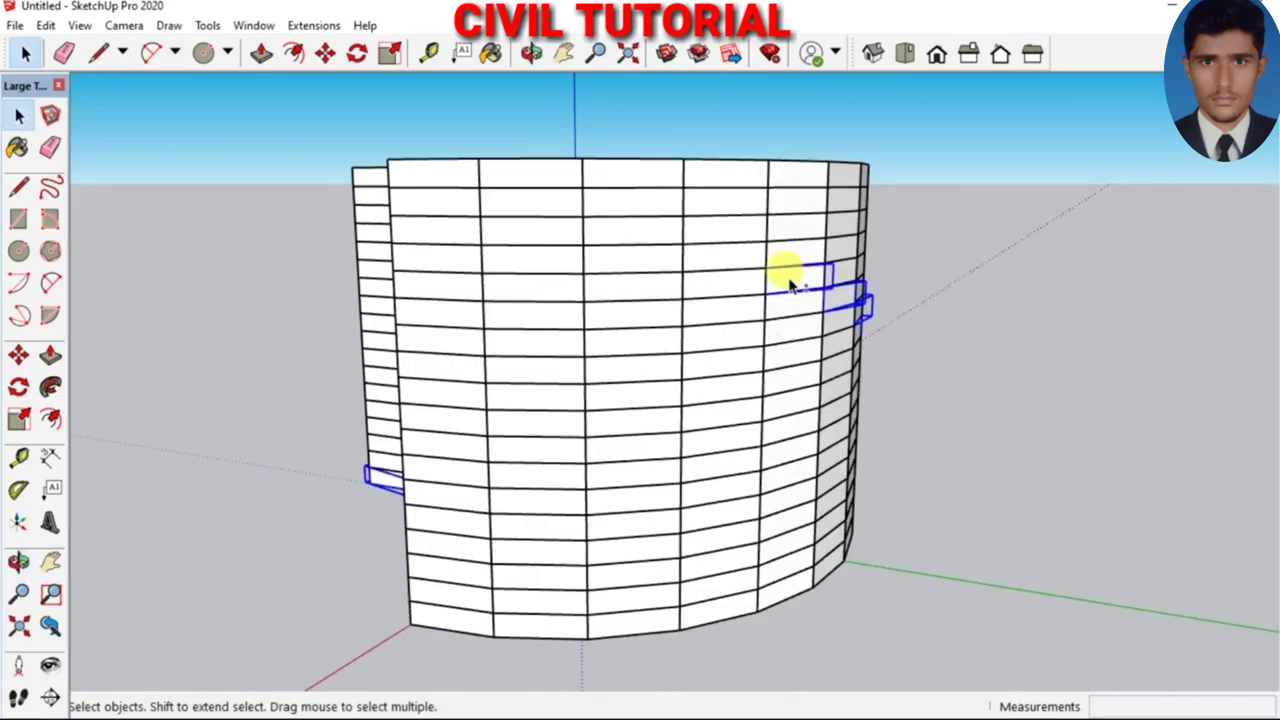
pyautogui.keyDown('shift'); pyautogui.click(714, 252); pyautogui.keyUp('shift')
pyautogui.keyDown('shift'); pyautogui.click(645, 236); pyautogui.keyUp('shift')
pyautogui.keyDown('shift'); pyautogui.click(566, 209); pyautogui.keyUp('shift')
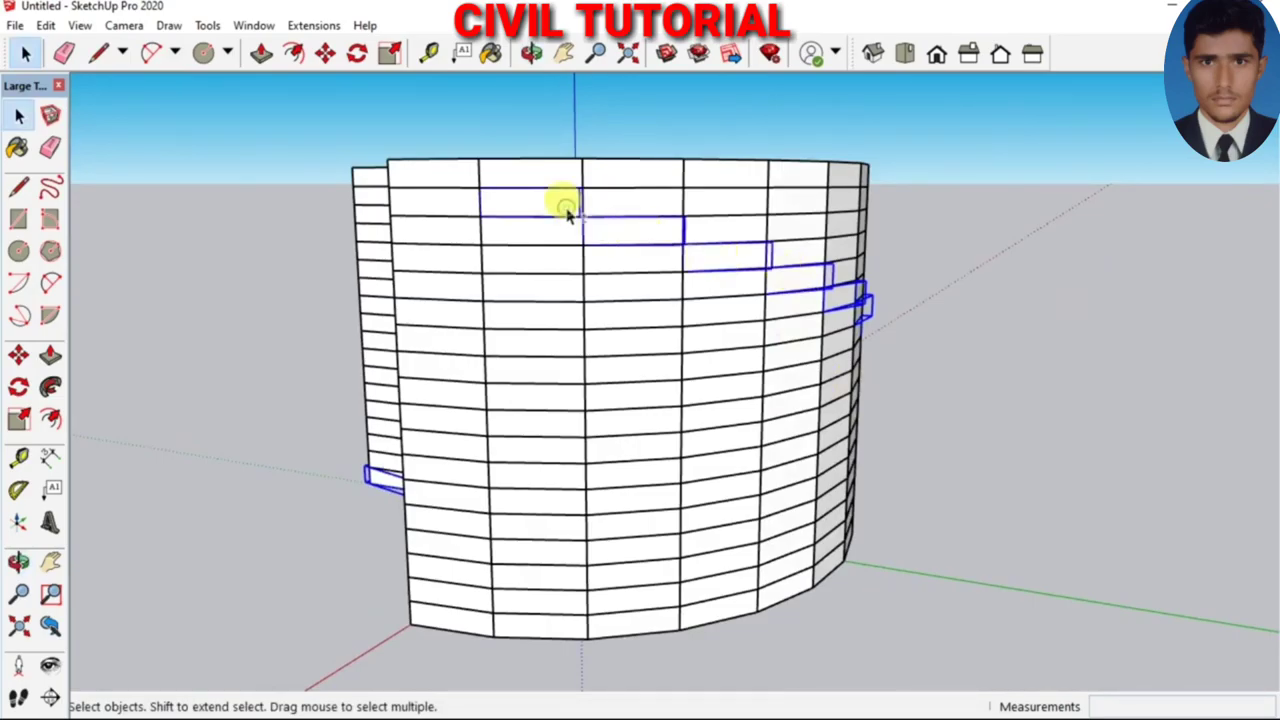
pyautogui.keyDown('shift'); pyautogui.click(437, 186); pyautogui.keyUp('shift')
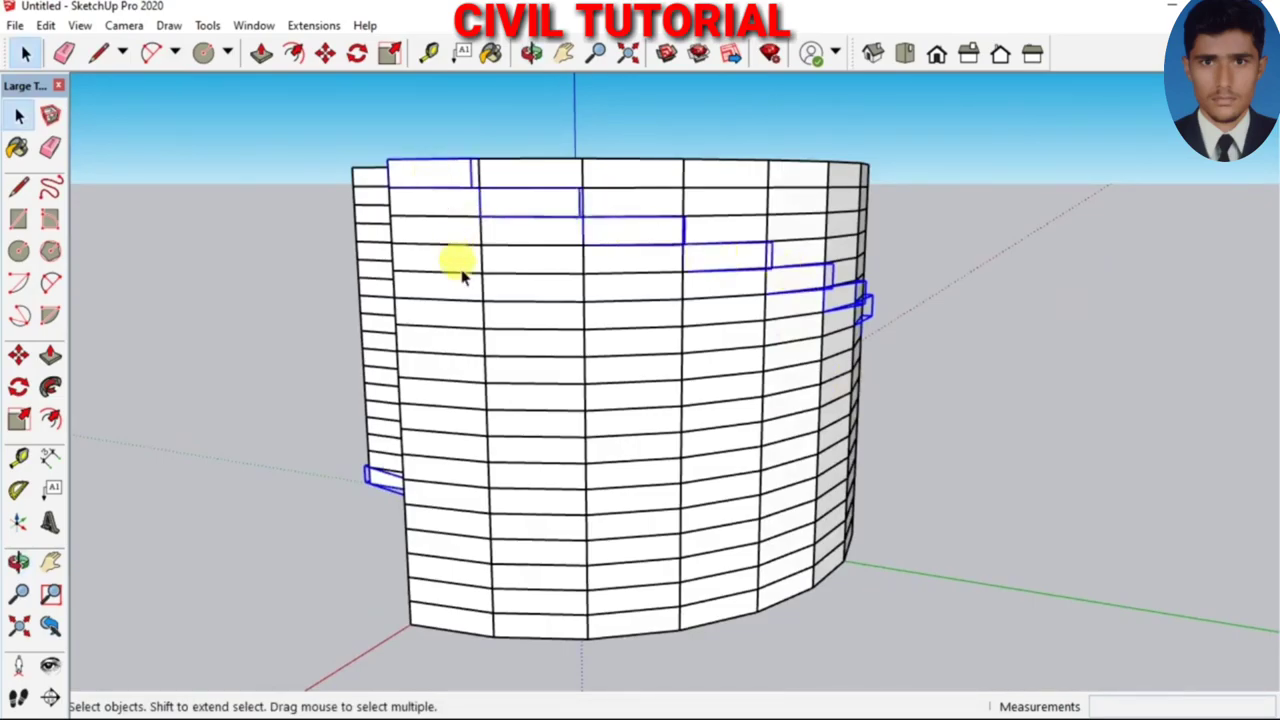
pyautogui.press('o')
pyautogui.moveTo(374, 246); pyautogui.dragTo(437, 341)
pyautogui.moveTo(469, 349)
pyautogui.mouseDown()
pyautogui.moveTo(569, 329)
pyautogui.moveTo(663, 271)
pyautogui.moveTo(780, 244)
pyautogui.moveTo(880, 229)
pyautogui.moveTo(848, 257)
pyautogui.moveTo(880, 257)
pyautogui.mouseUp()
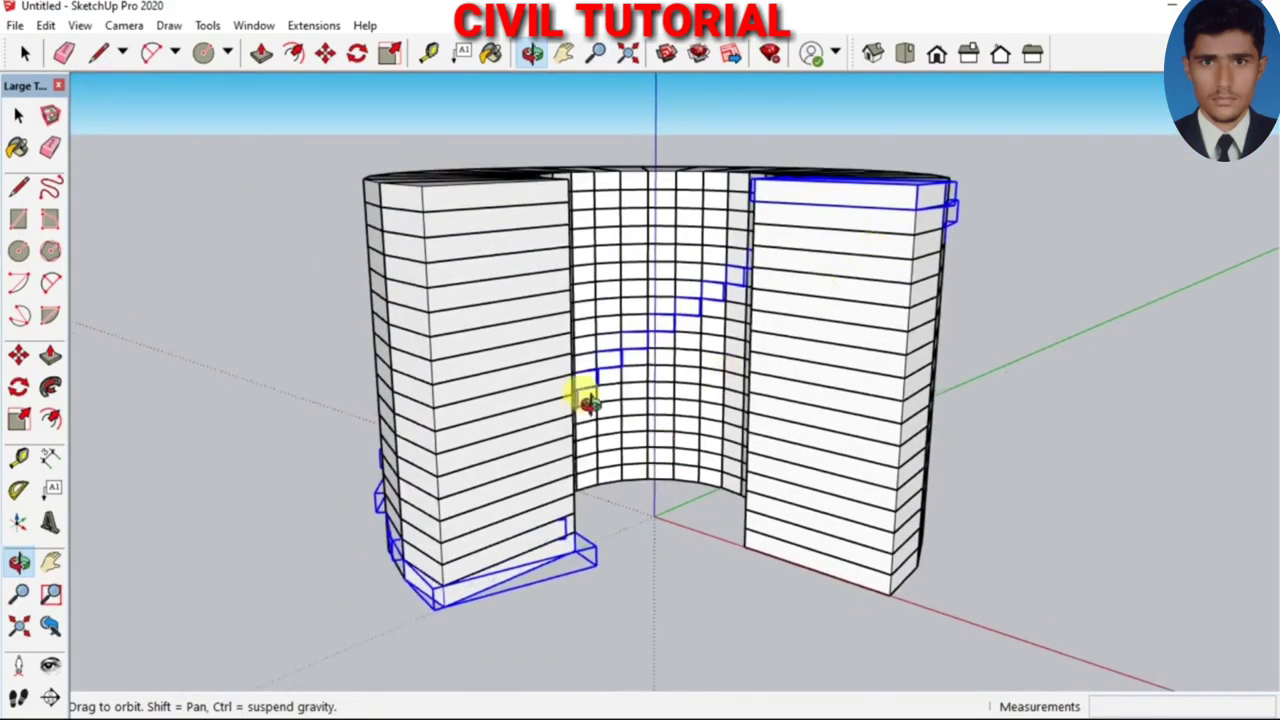
pyautogui.press('space')
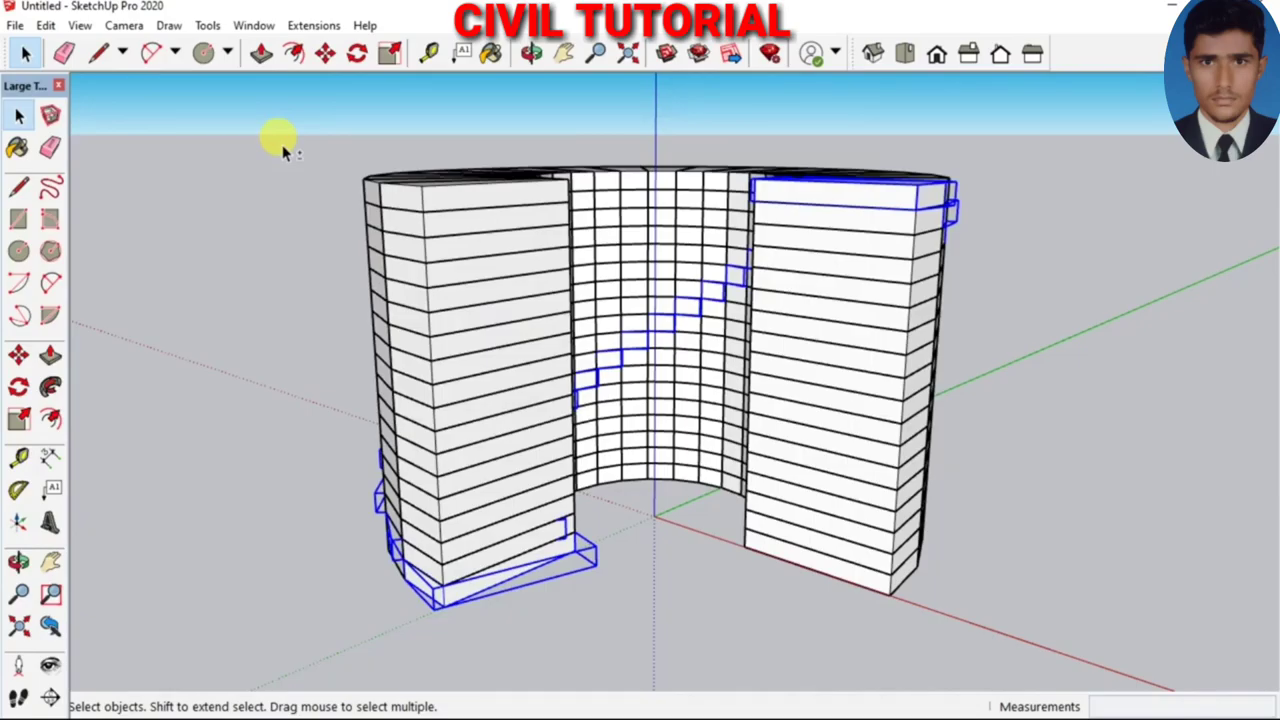
# Invert the selection with a Shift window and delete the unused step copies
pyautogui.moveTo(283, 150)
pyautogui.mouseDown()
pyautogui.moveTo(333, 334)
pyautogui.moveTo(994, 617)
pyautogui.moveTo(999, 632)
pyautogui.mouseUp()
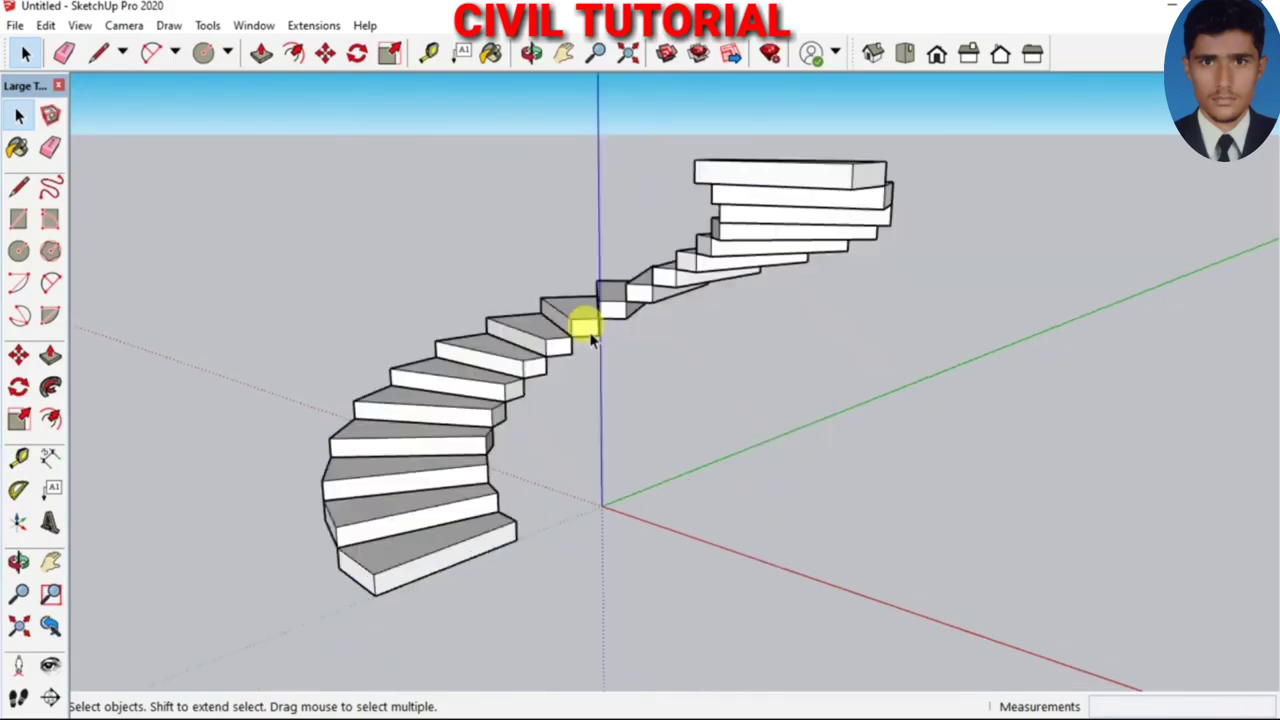
pyautogui.scroll(-3, 585, 320)
pyautogui.scroll(1, 580, 340)
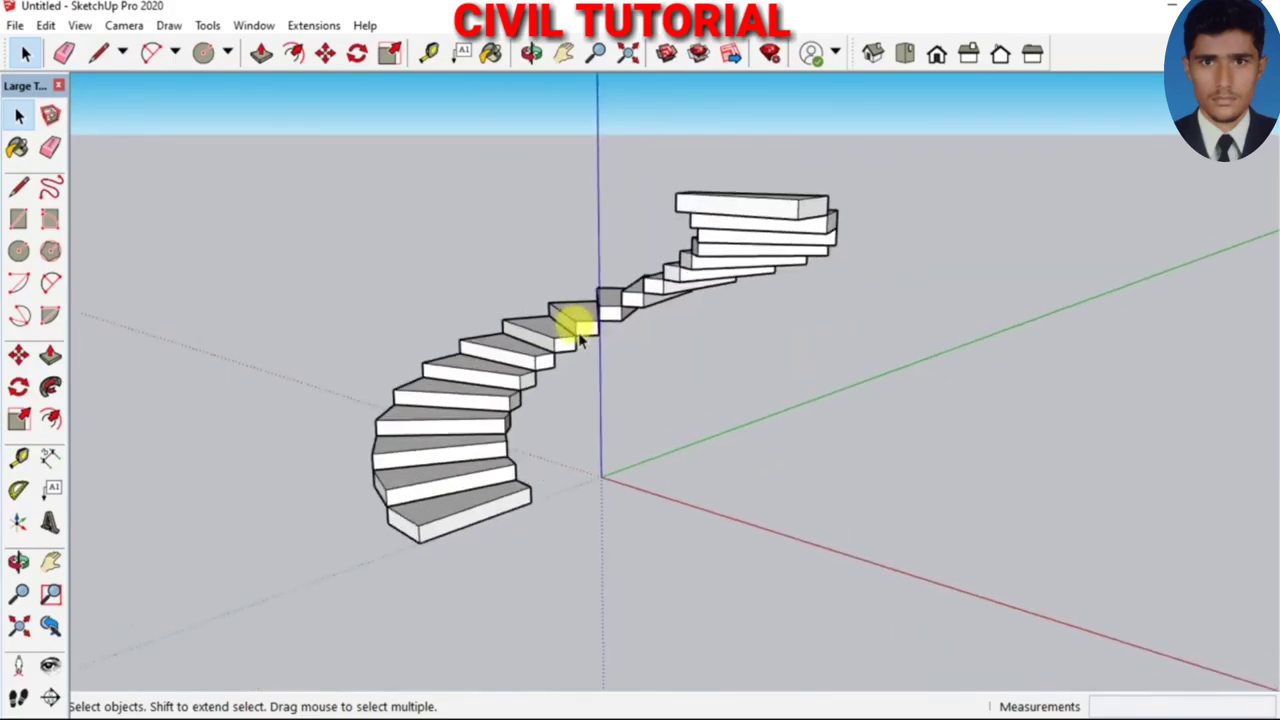
# Open the bottom step group for editing
pyautogui.moveTo(357, 352)
pyautogui.mouseDown(button='middle')
pyautogui.moveTo(320, 366)
pyautogui.moveTo(800, 429)
pyautogui.mouseUp(button='middle')
pyautogui.scroll(3, 406, 443)
pyautogui.press('l')
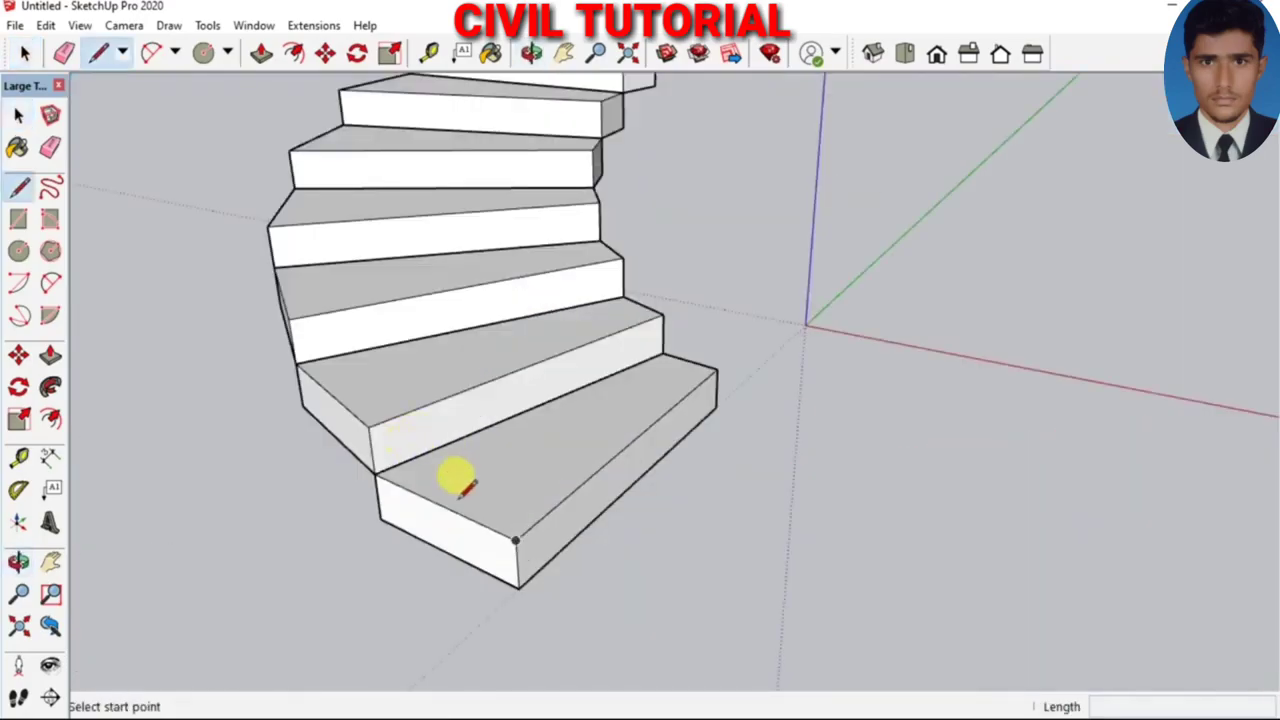
pyautogui.press('space')
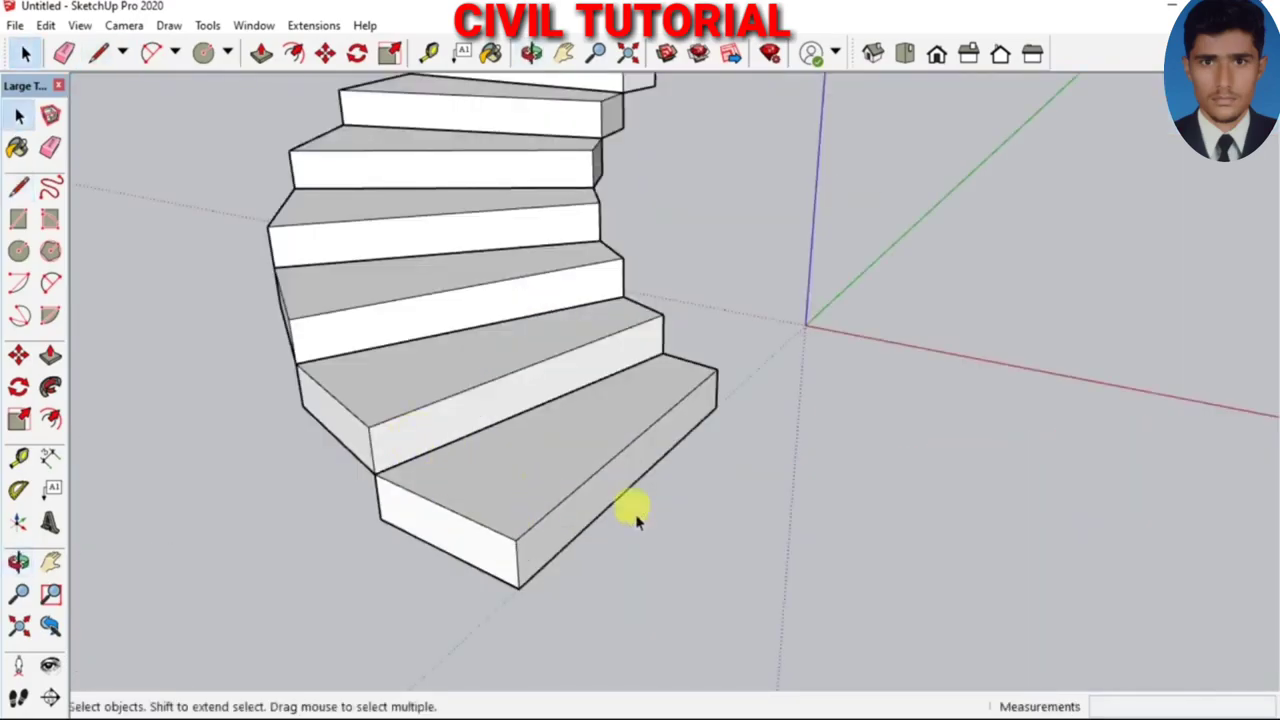
pyautogui.doubleClick(530, 486)
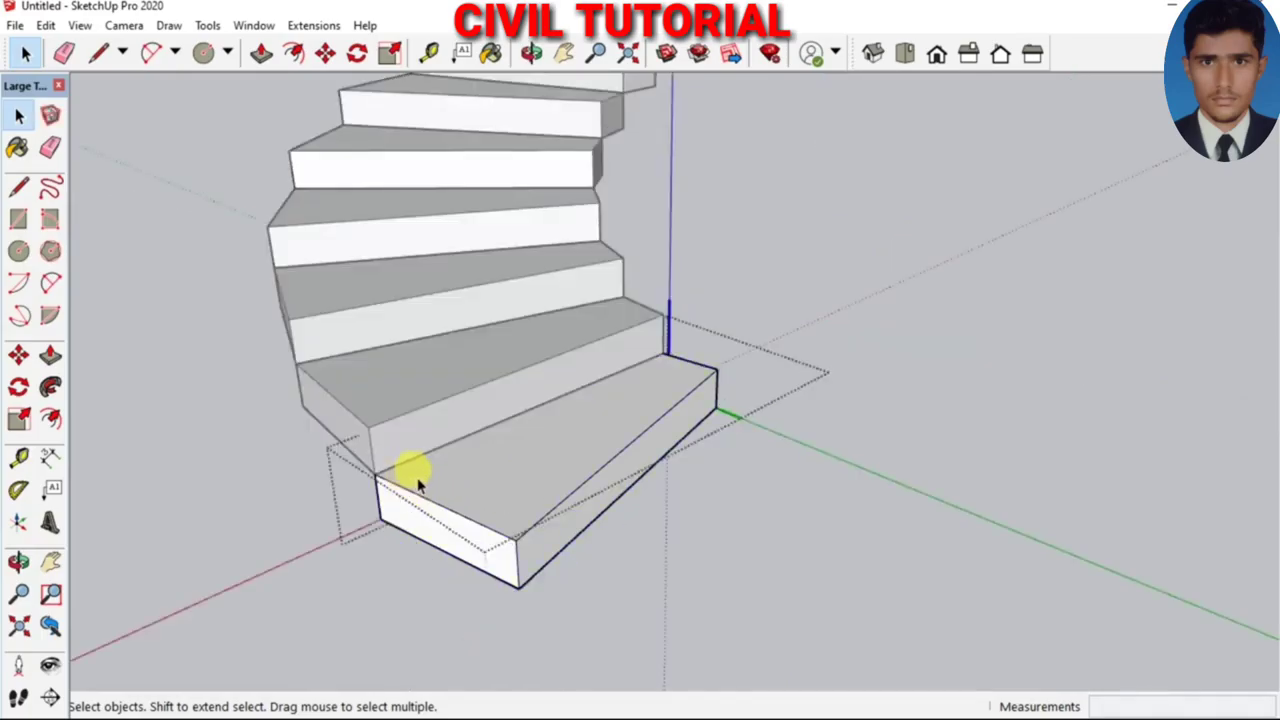
pyautogui.scroll(2, 444, 491)
pyautogui.scroll(1, 444, 491)
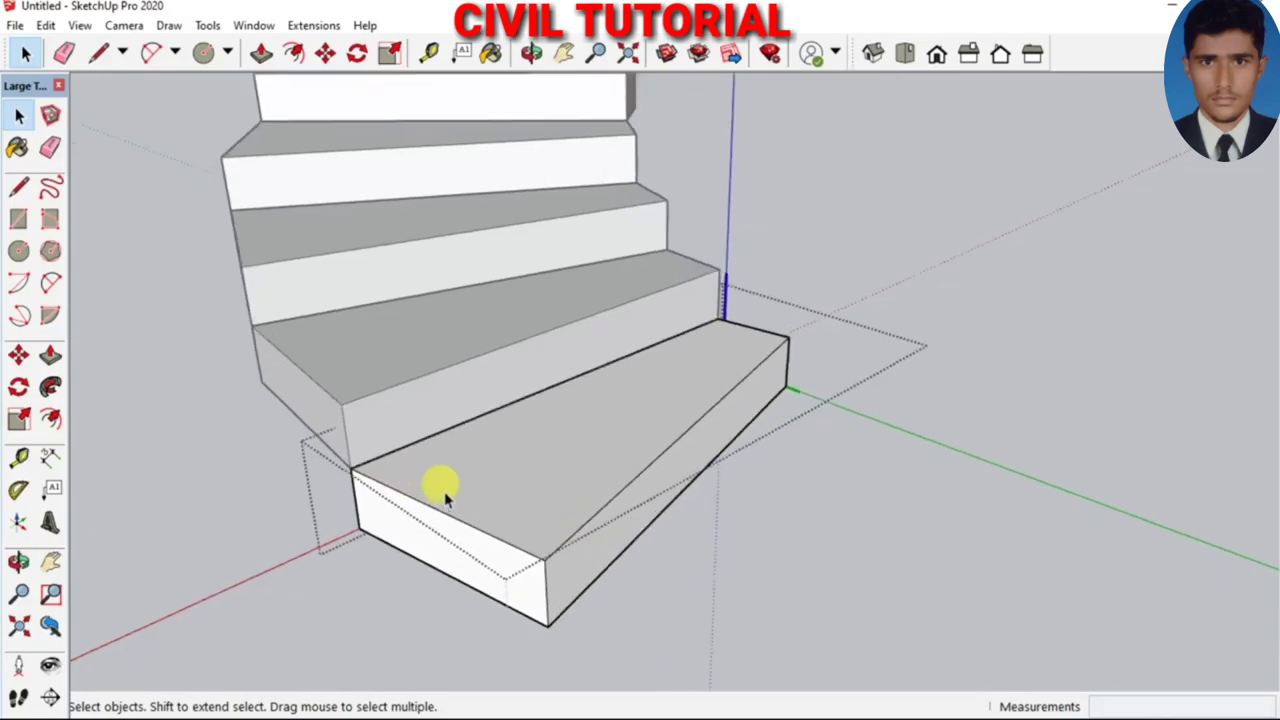
# Draw a 3' post from the outer edge midpoint and a sloping railing line upward
pyautogui.press('l')
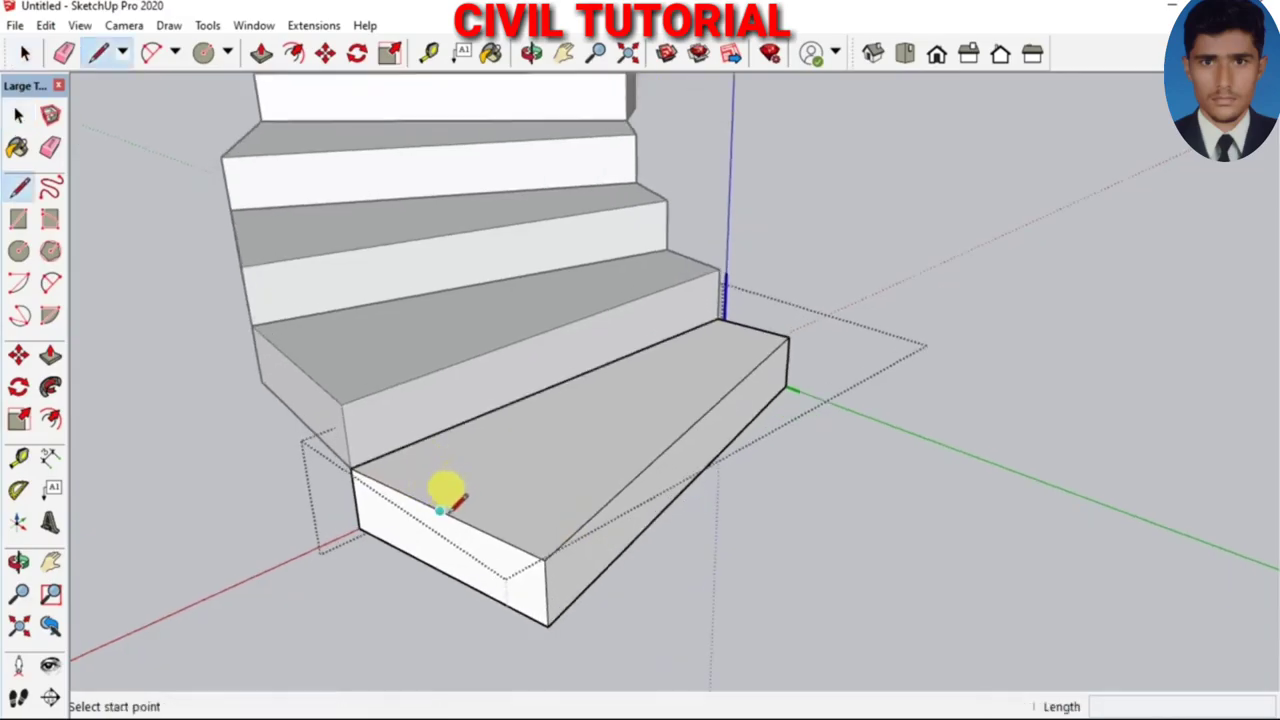
pyautogui.click(439, 510)
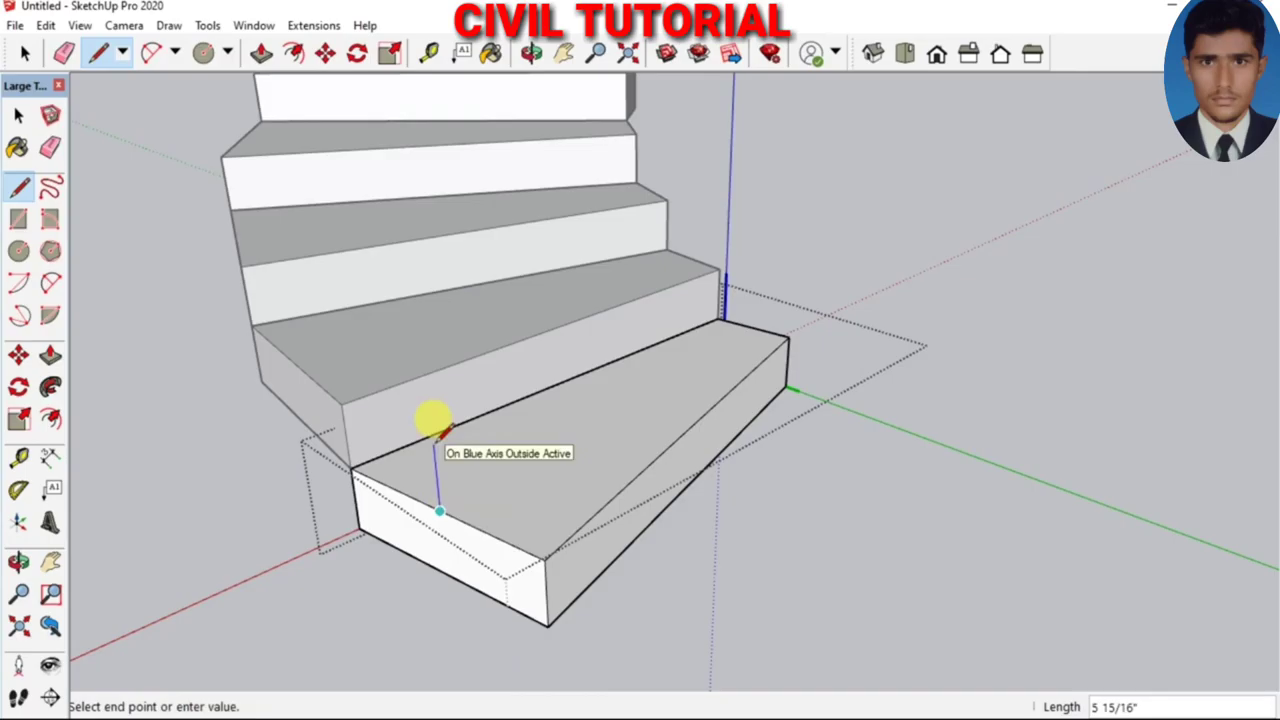
pyautogui.press('Return')
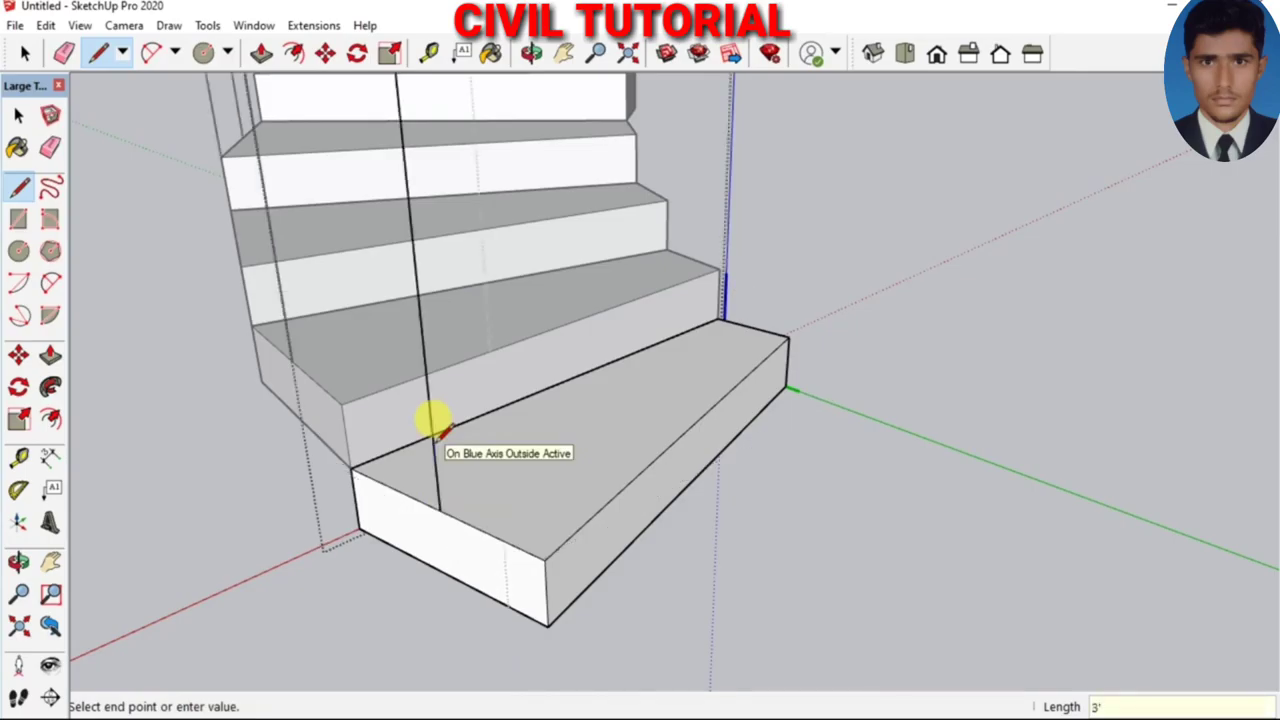
pyautogui.moveTo(463, 457); pyautogui.dragTo(547, 540, button='middle')
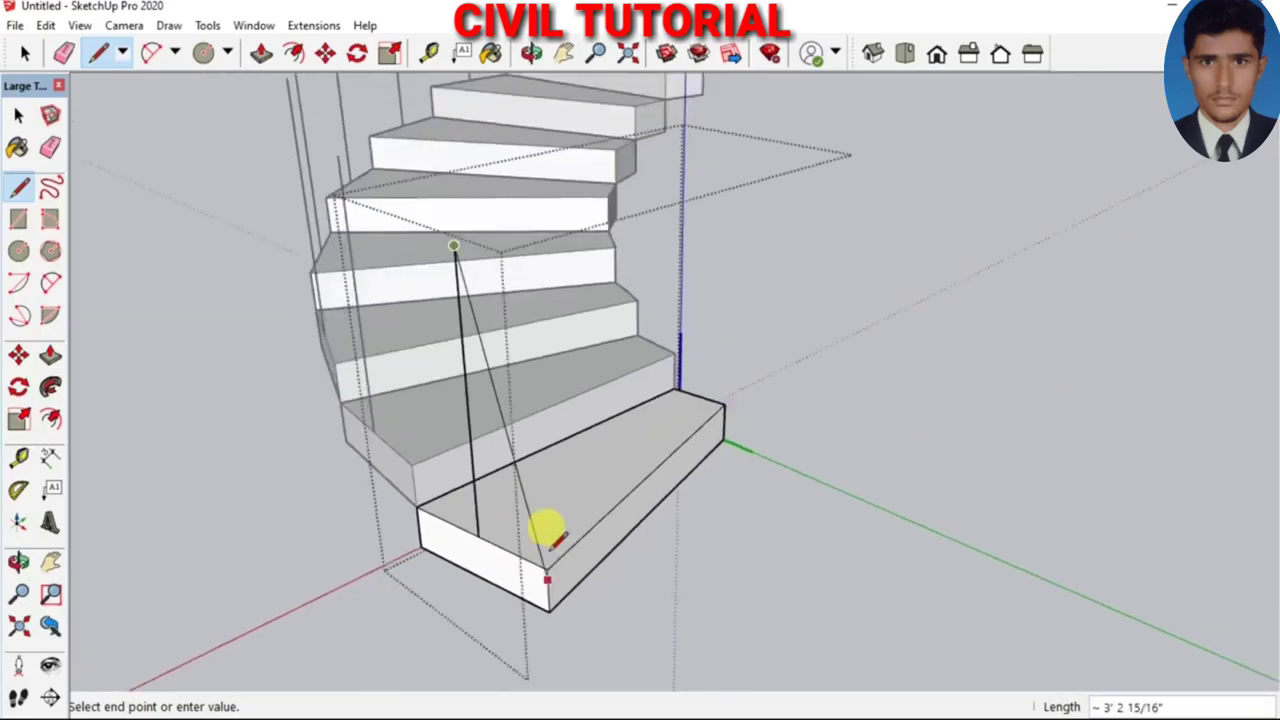
pyautogui.click(338, 155)
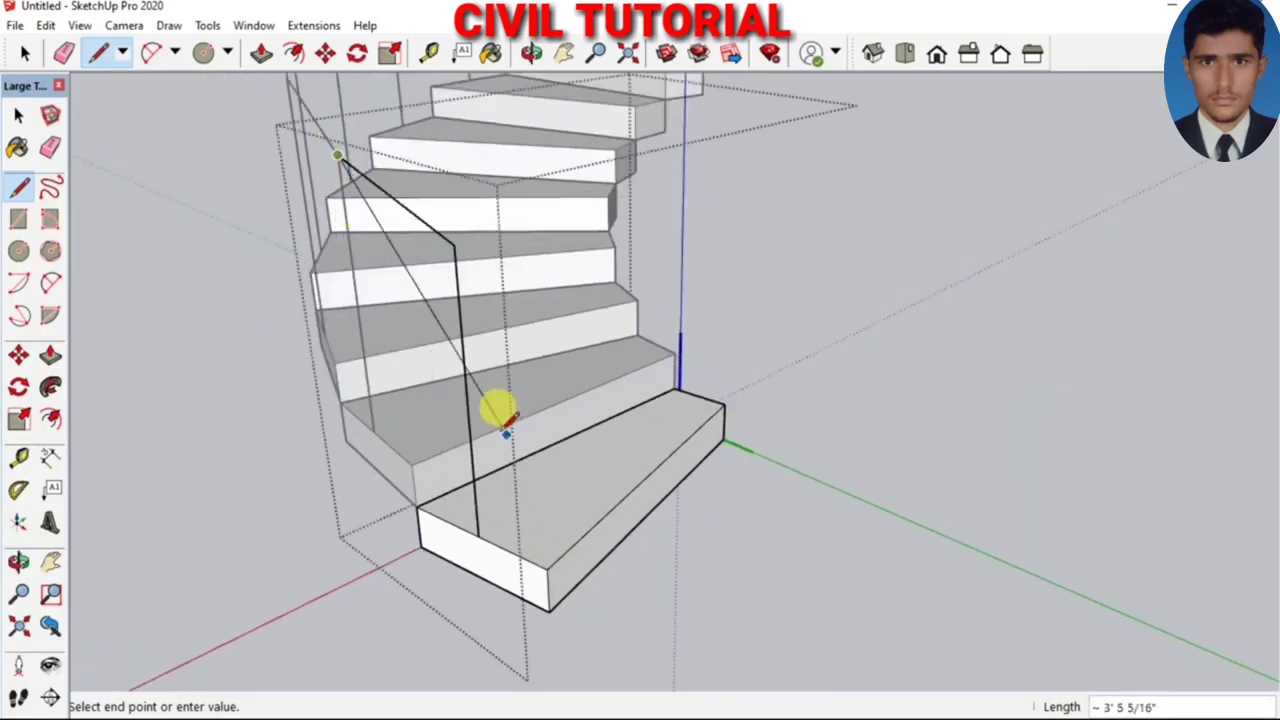
pyautogui.click(400, 443)
pyautogui.moveTo(405, 435); pyautogui.dragTo(340, 458, button='middle')
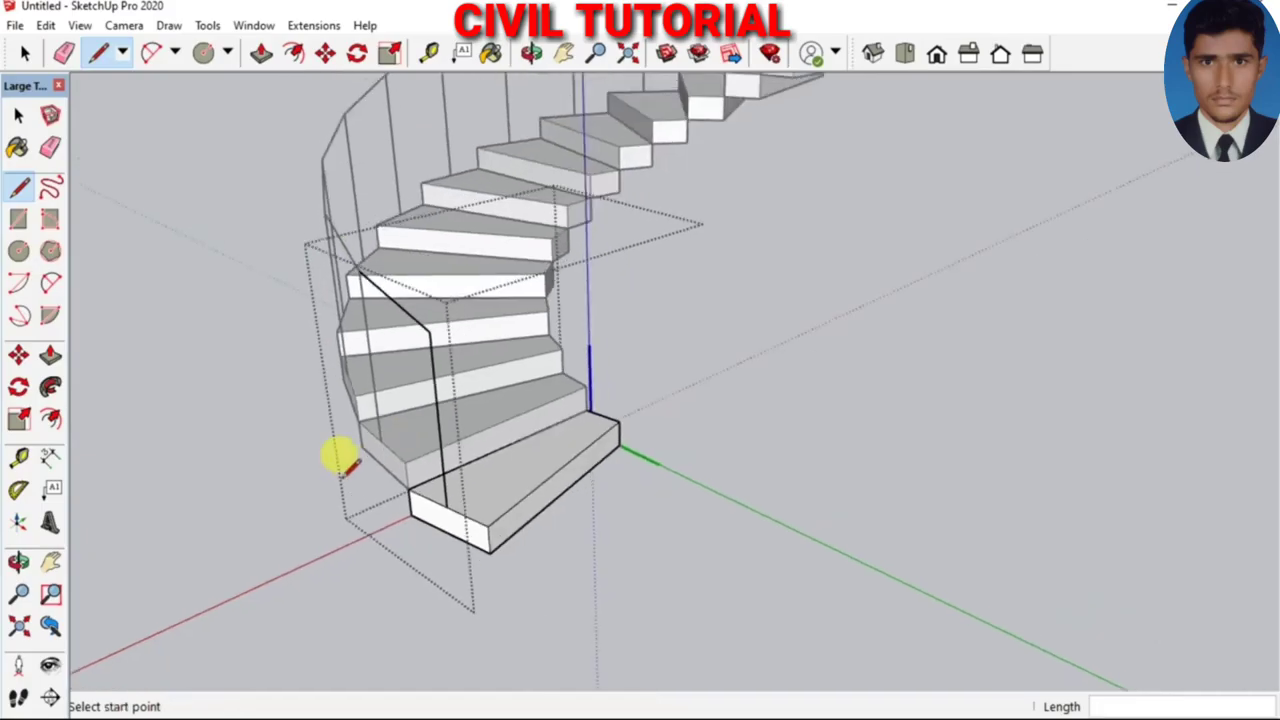
# Draw a 3' vertical post at the bottom step's outer corner
pyautogui.scroll(-3, 340, 458)
pyautogui.scroll(10, 514, 423)
pyautogui.moveTo(514, 423); pyautogui.dragTo(527, 438, button='middle')
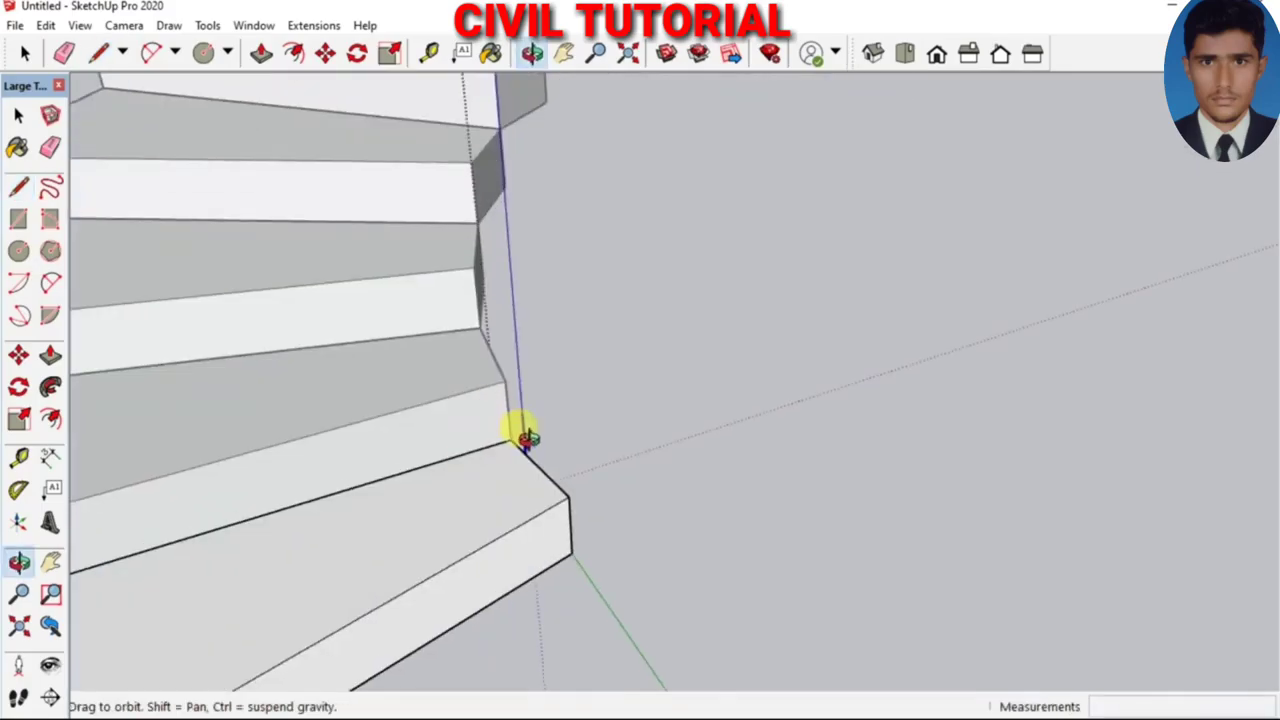
pyautogui.scroll(2, 527, 438)
pyautogui.scroll(1, 527, 438)
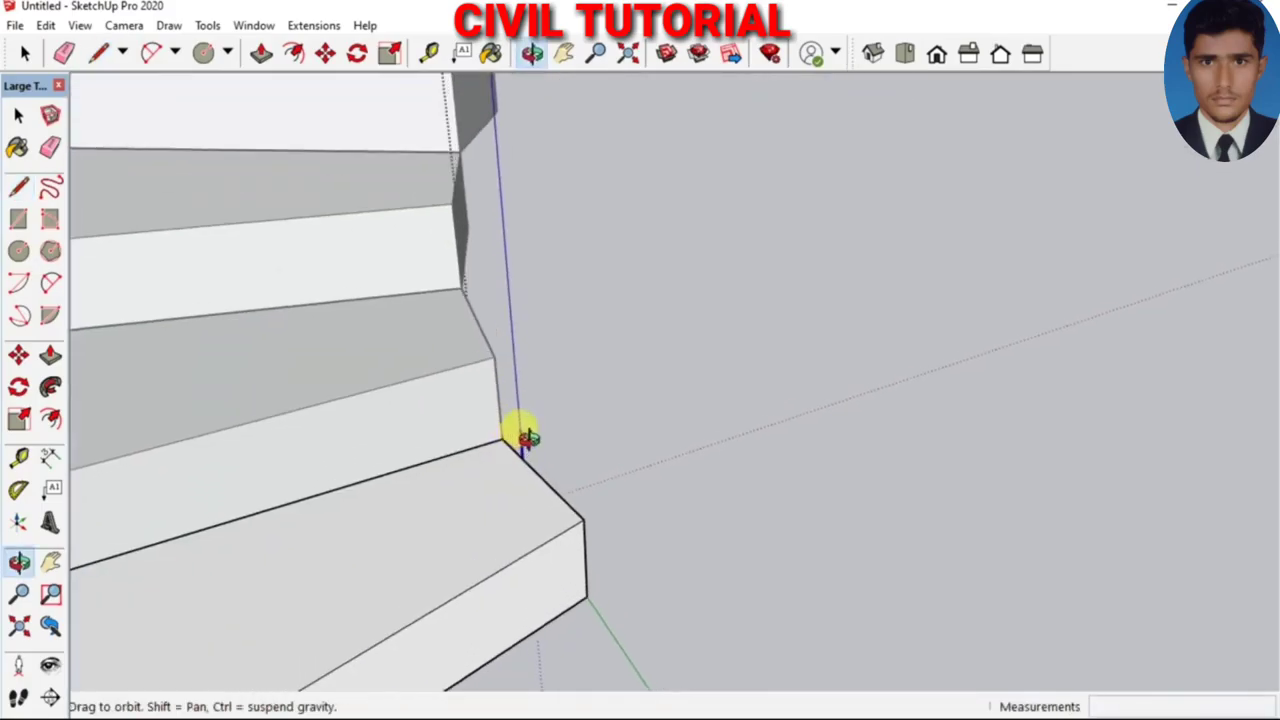
pyautogui.press('l')
pyautogui.click(540, 477)
pyautogui.write("3'")
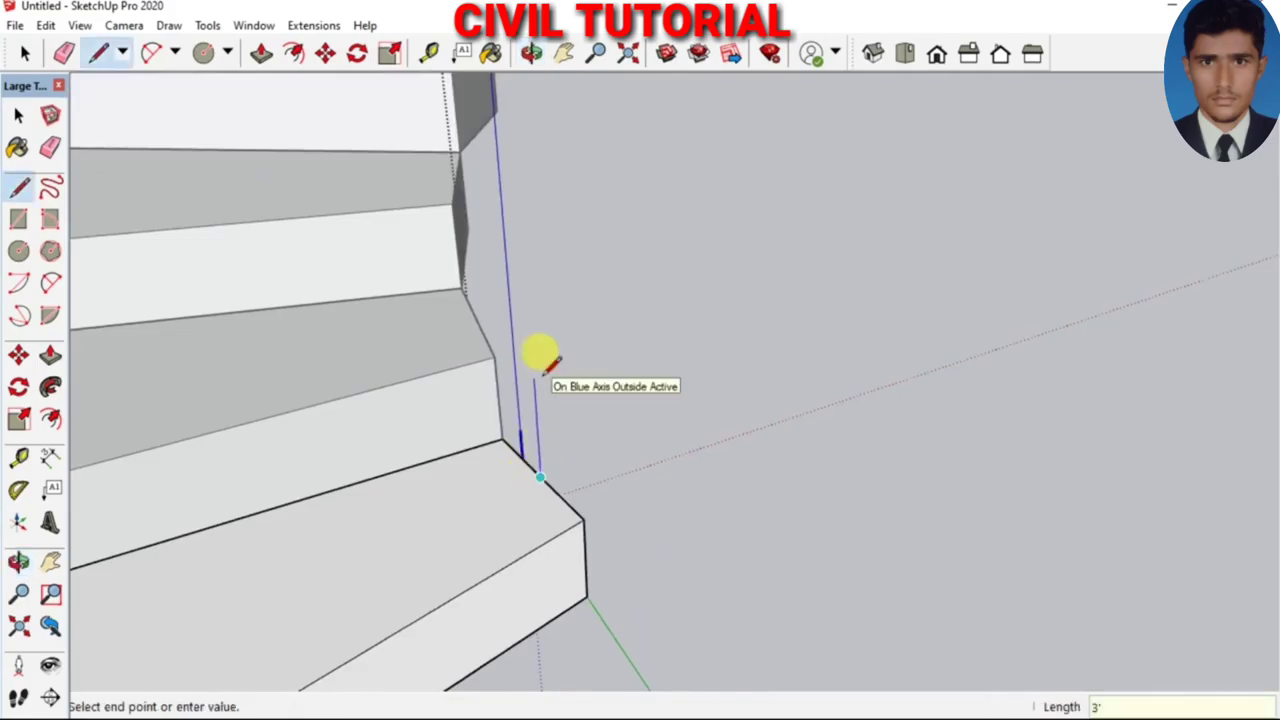
pyautogui.press('Return')
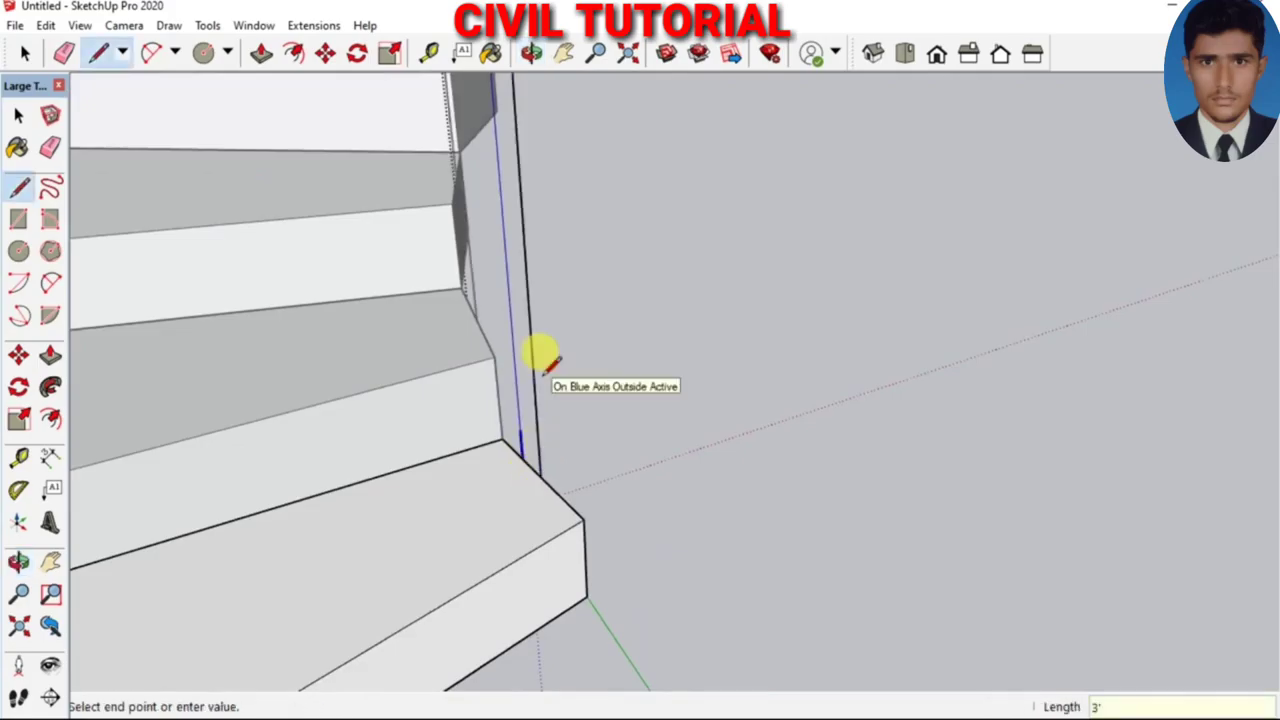
# Join the post's top to the handrail end with a line
pyautogui.scroll(-1, 543, 491)
pyautogui.scroll(-1, 537, 491)
pyautogui.scroll(-1, 535, 487)
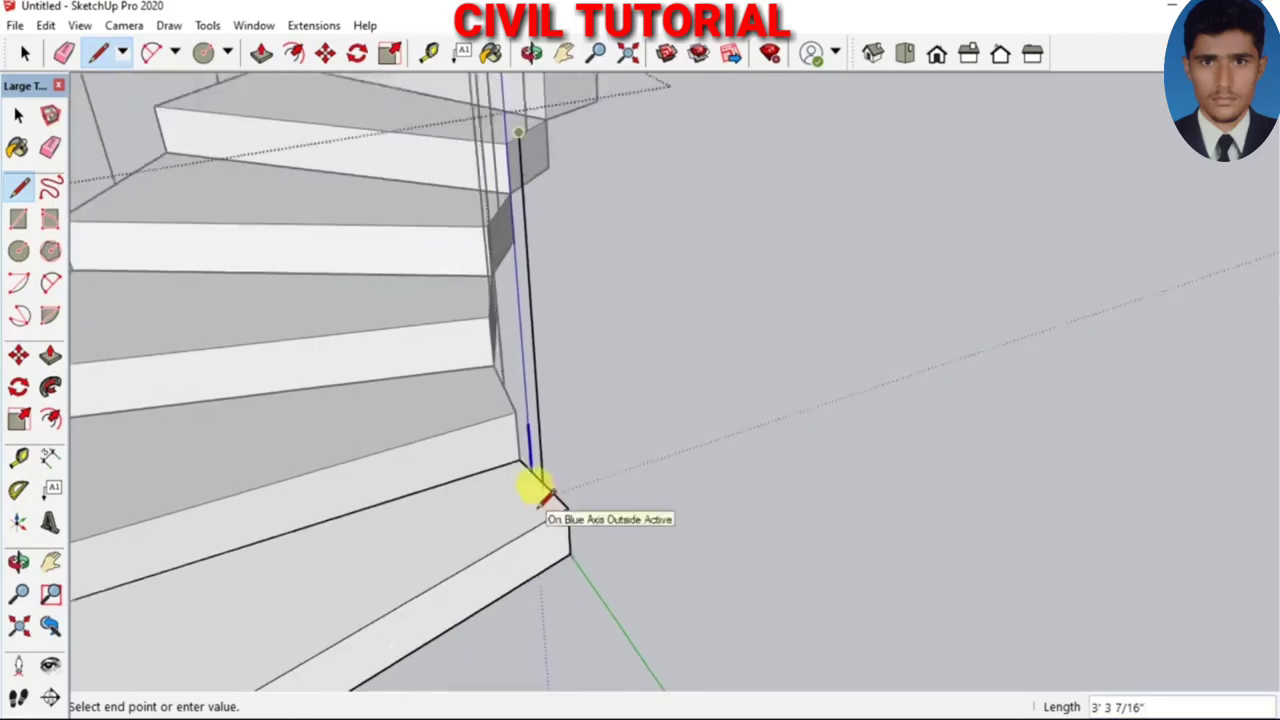
pyautogui.scroll(-1, 536, 488)
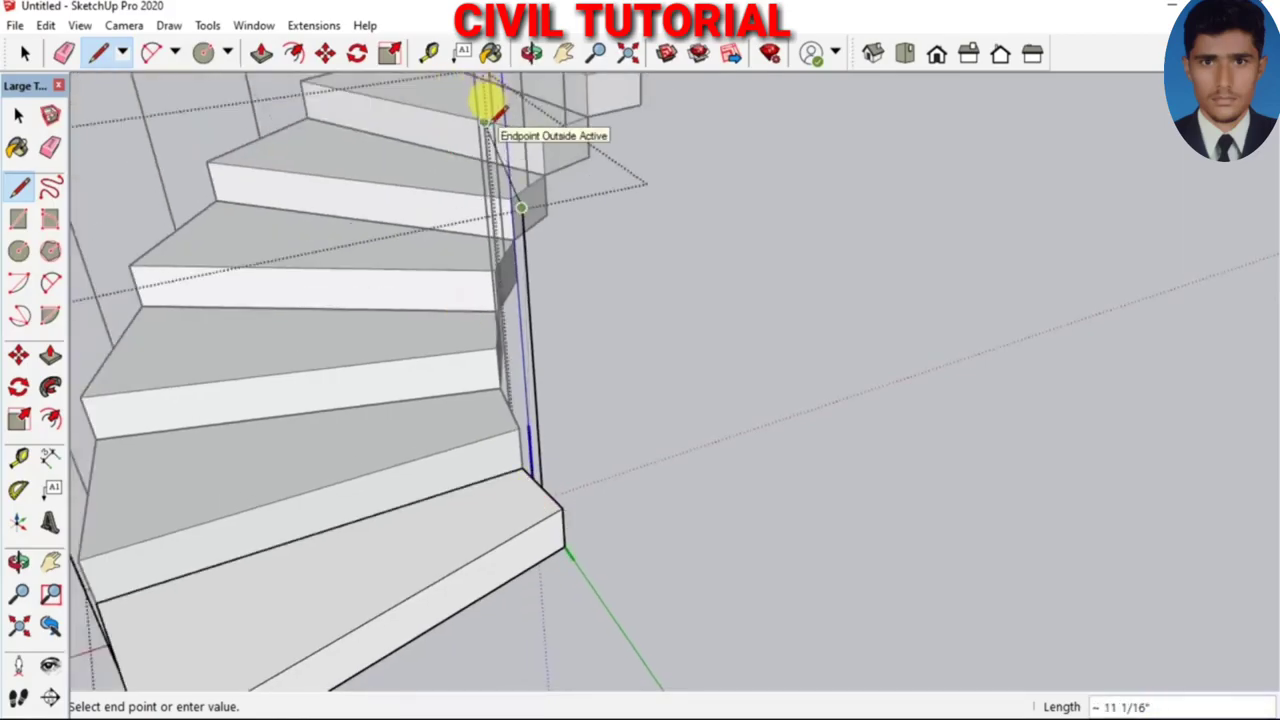
pyautogui.click(485, 120)
pyautogui.scroll(-5, 423, 457)
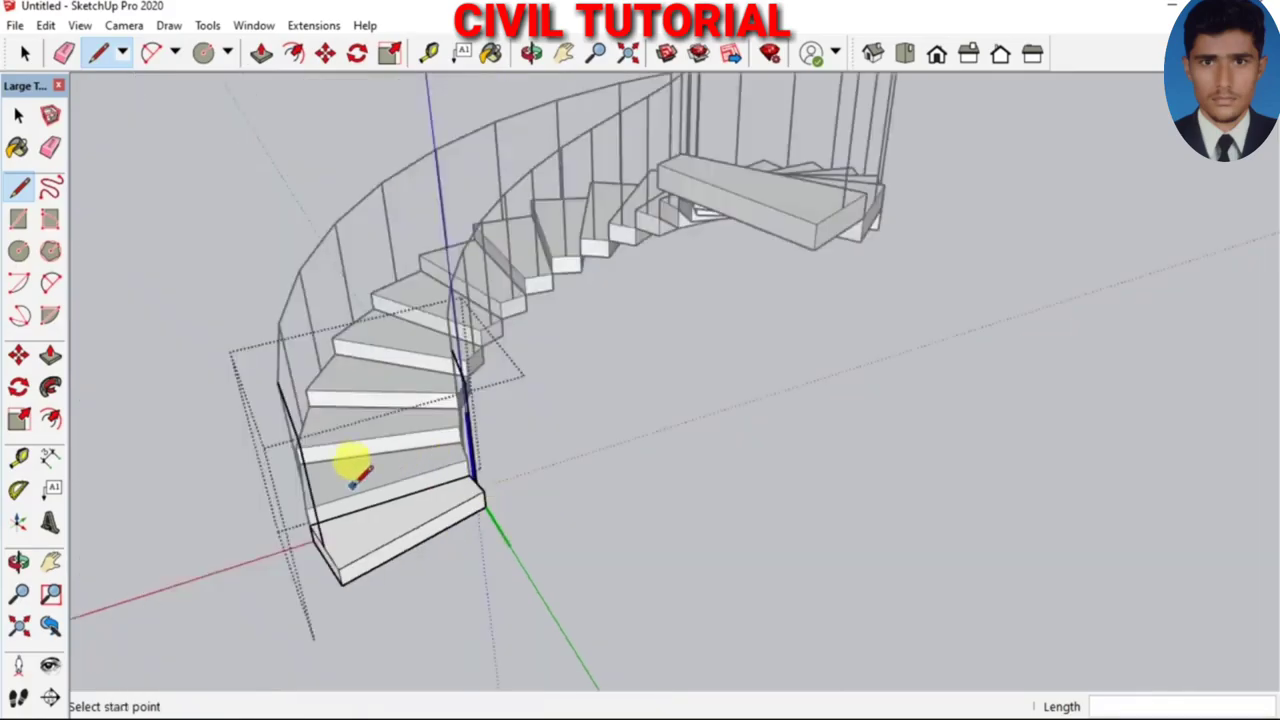
pyautogui.press('o')
pyautogui.moveTo(360, 391)
pyautogui.mouseDown()
pyautogui.moveTo(343, 386)
pyautogui.moveTo(505, 425)
pyautogui.moveTo(606, 420)
pyautogui.moveTo(663, 297)
pyautogui.moveTo(646, 266)
pyautogui.mouseUp()
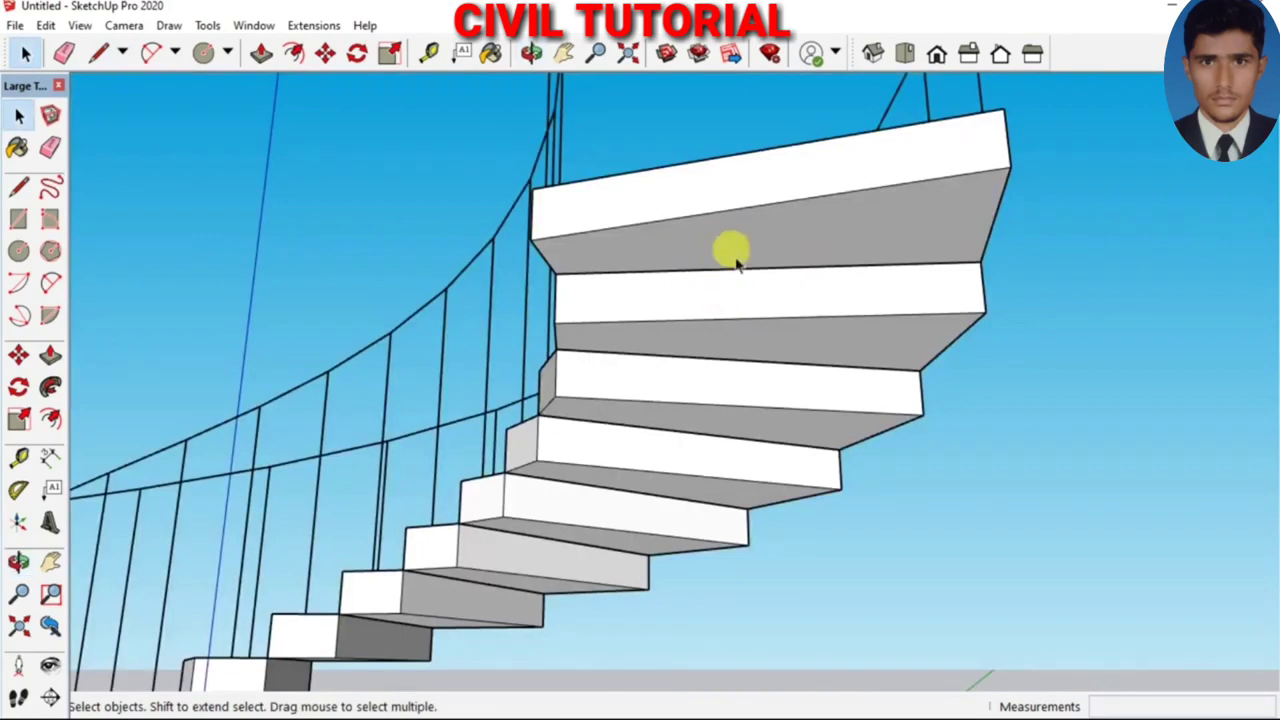
# Inside the staircase group, move an upper step's lower back edge down
pyautogui.doubleClick(745, 328)
pyautogui.scroll(3, 733, 343)
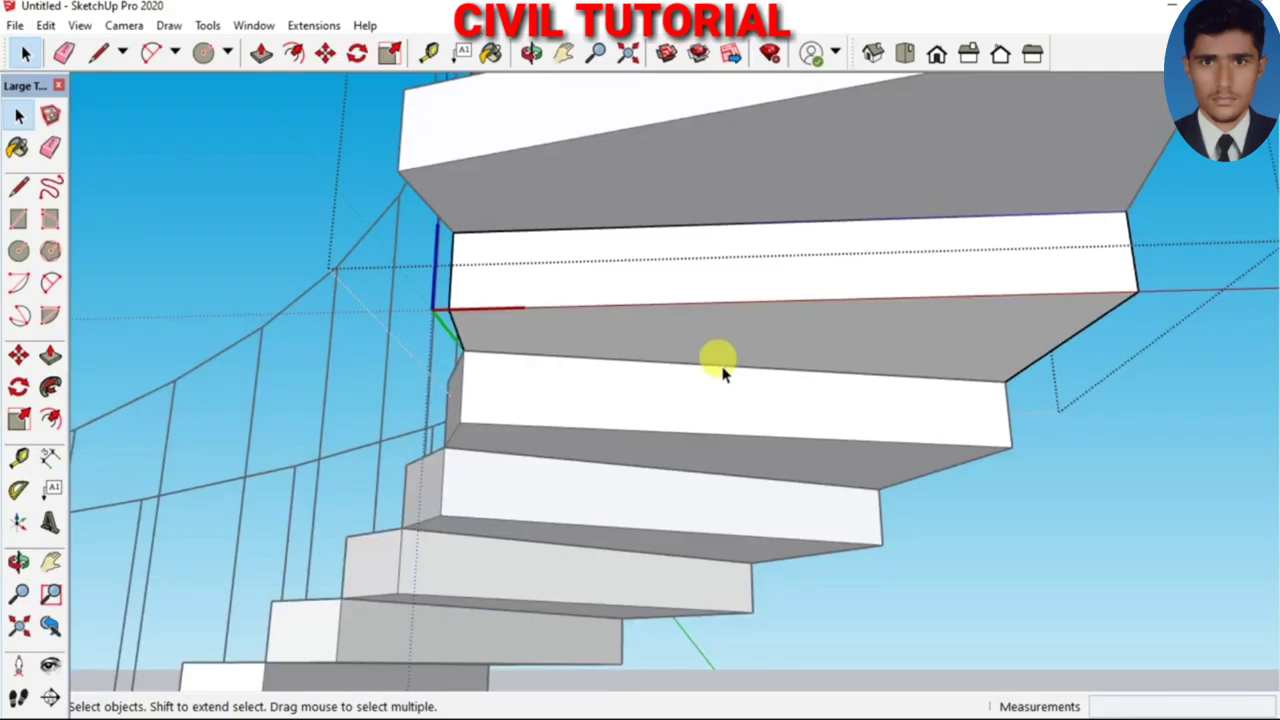
pyautogui.press('m')
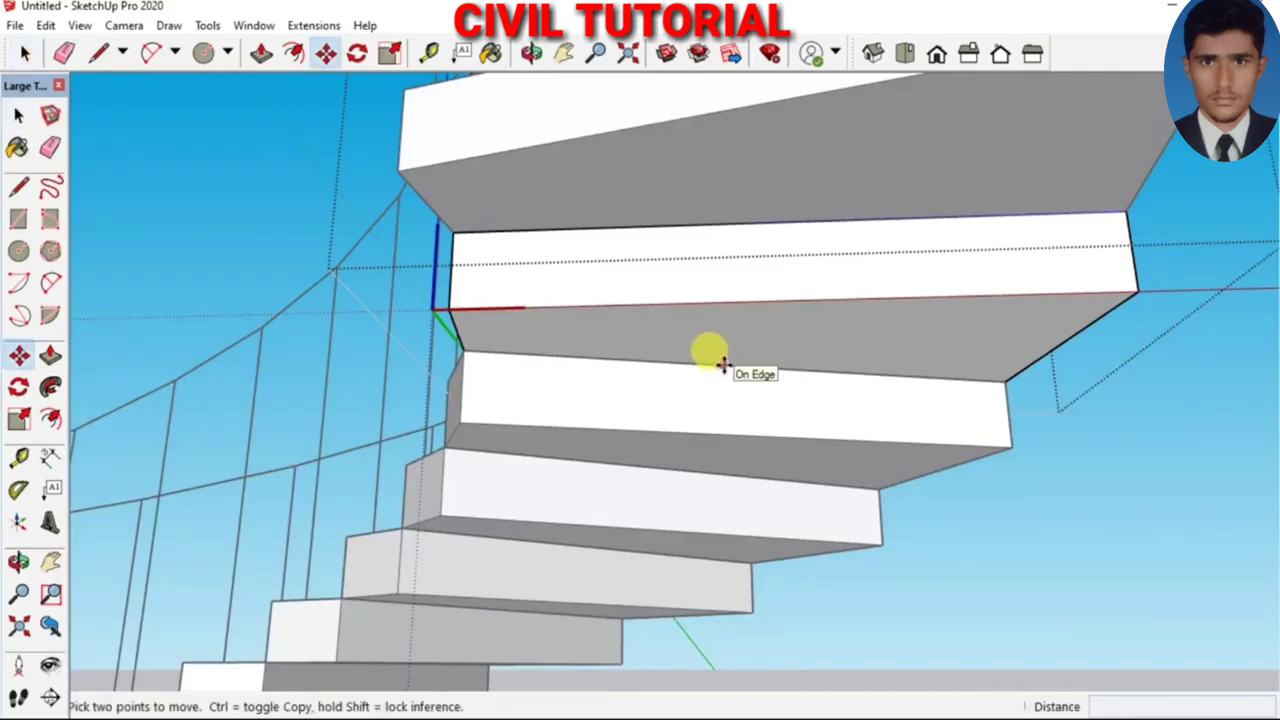
pyautogui.click(723, 365)
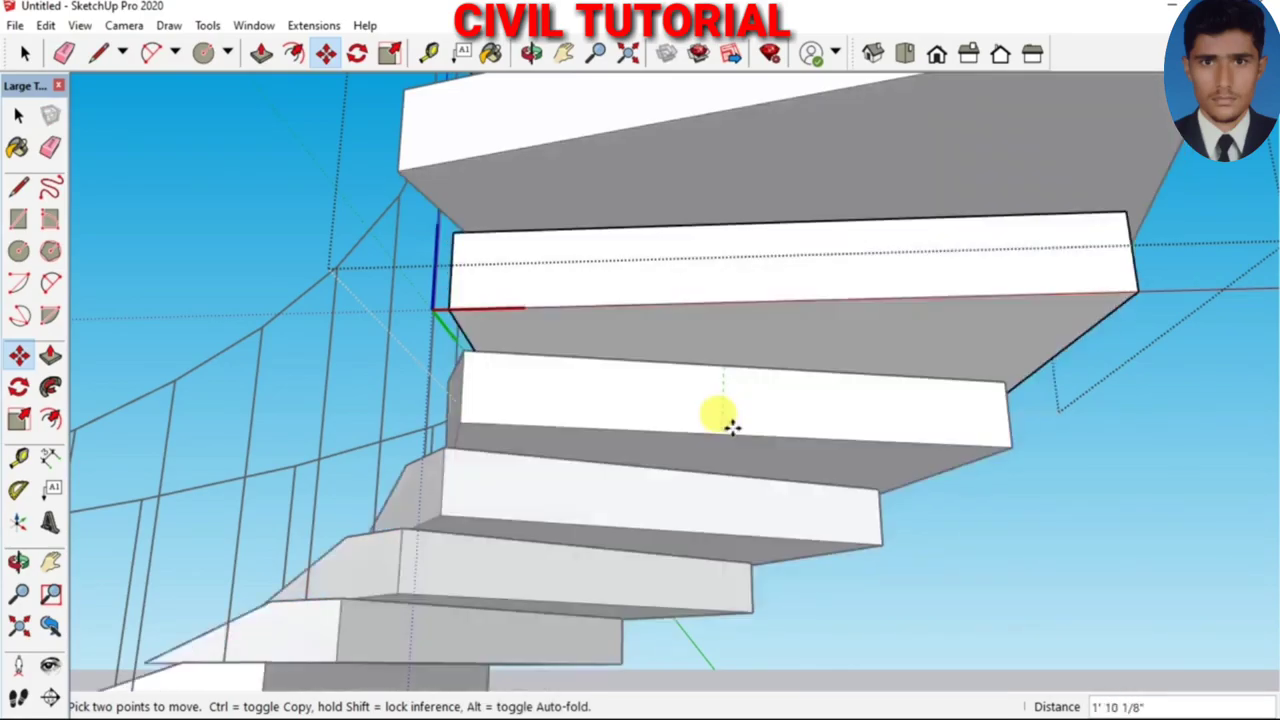
pyautogui.scroll(-5, 733, 427)
pyautogui.moveTo(791, 451)
pyautogui.mouseDown(button='middle')
pyautogui.moveTo(763, 460)
pyautogui.moveTo(577, 434)
pyautogui.moveTo(565, 497)
pyautogui.moveTo(694, 491)
pyautogui.moveTo(734, 514)
pyautogui.moveTo(634, 509)
pyautogui.moveTo(565, 567)
pyautogui.mouseUp(button='middle')
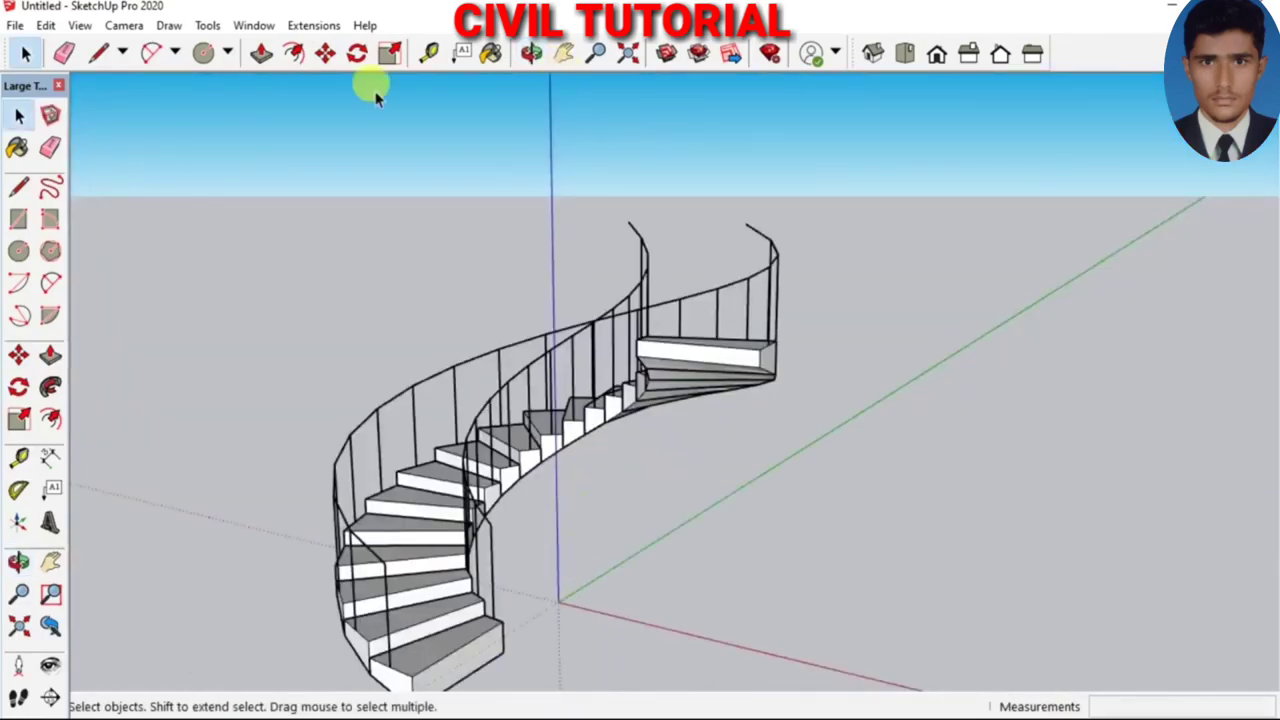
# Show the Default Tray from the Window menu and scroll to the Stone materials collection
pyautogui.click(256, 27)
pyautogui.moveTo(289, 47)
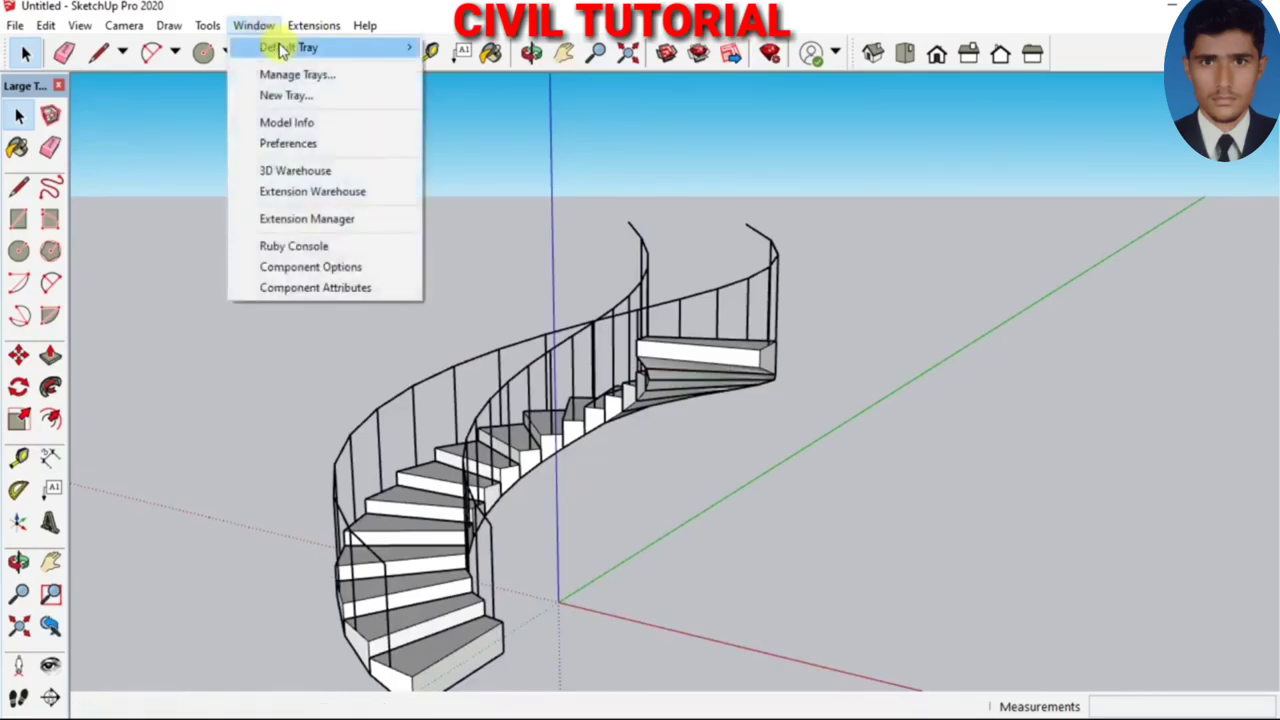
pyautogui.click(478, 47)
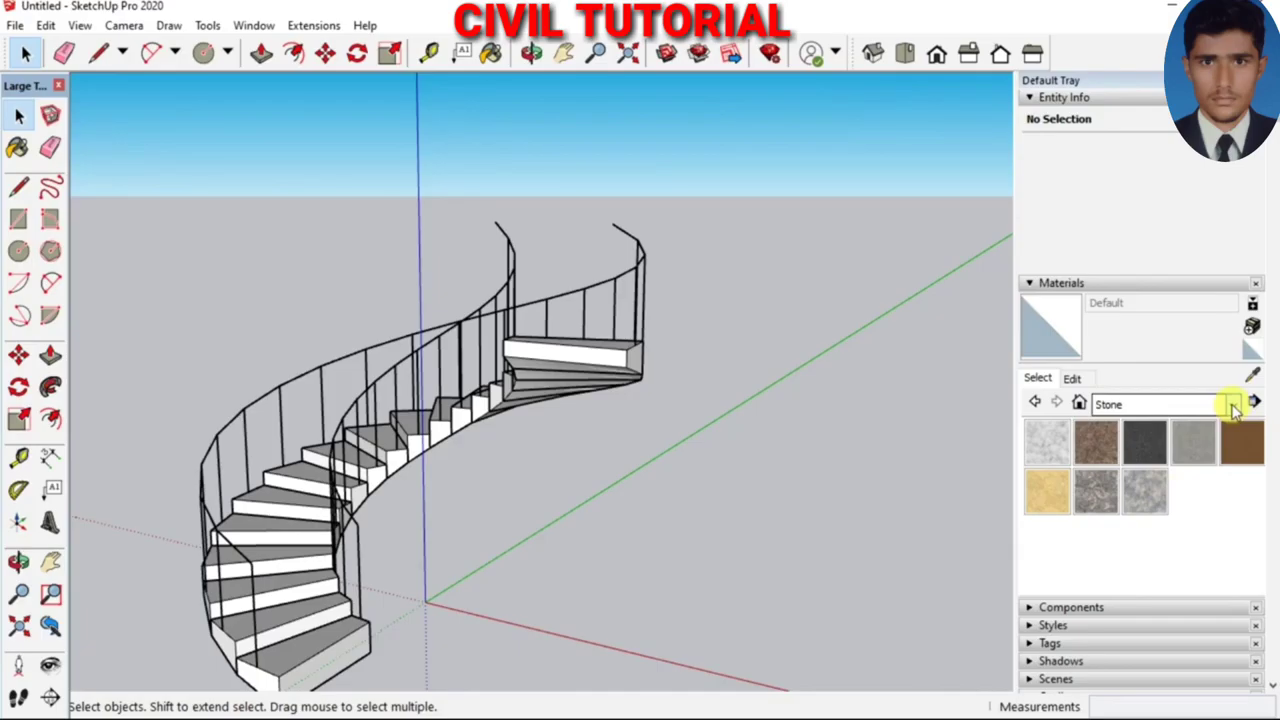
pyautogui.scroll(-2, 514, 108)
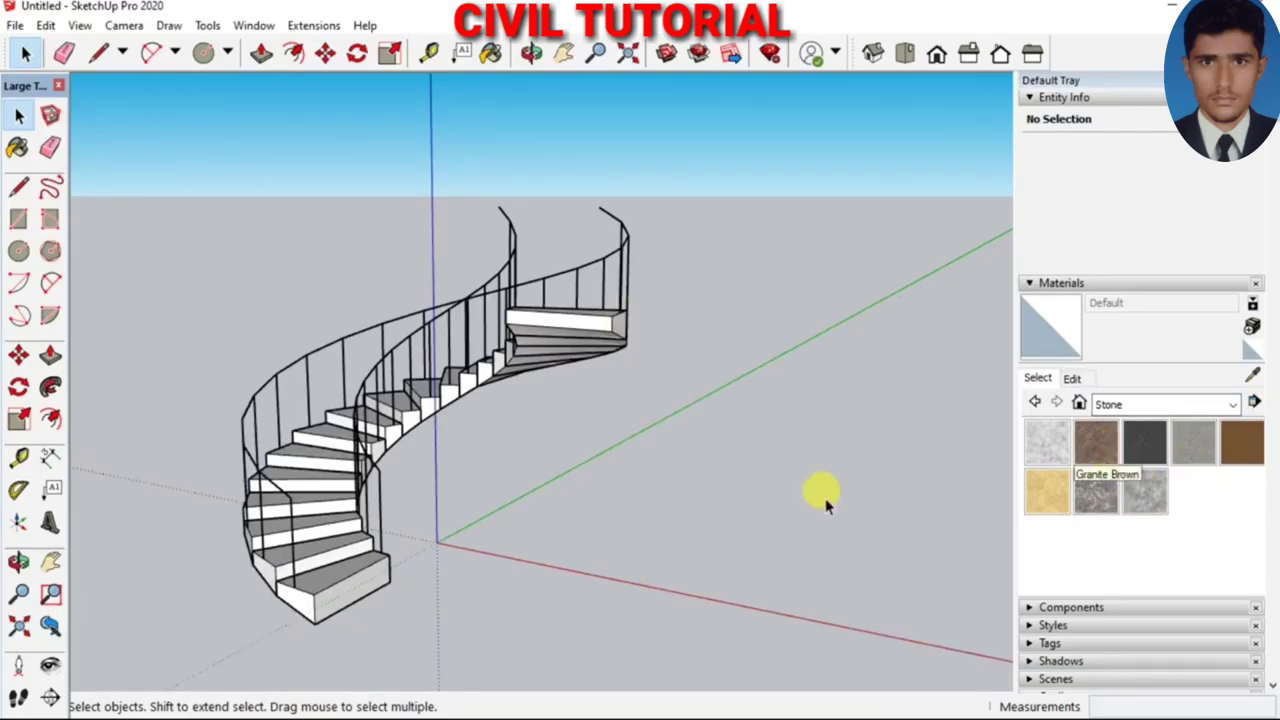
# Box-select all the staircase parts and make them one group
pyautogui.click(340, 590)
pyautogui.click(443, 587)
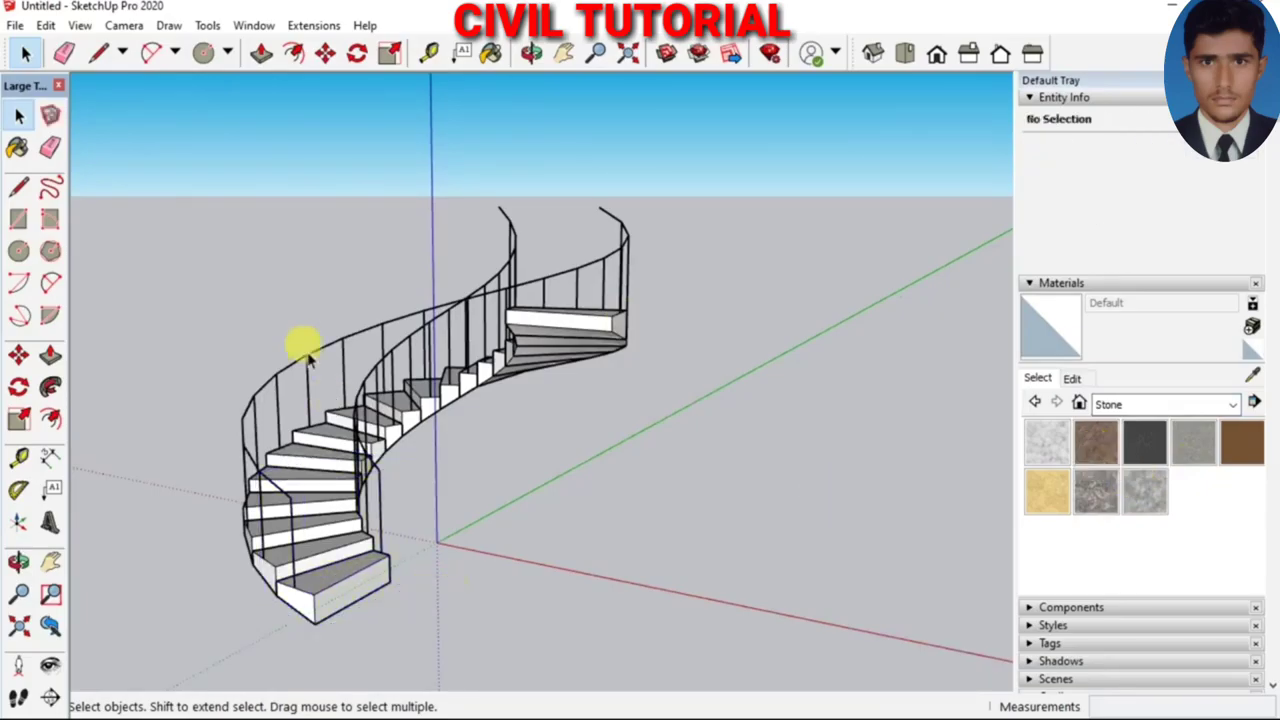
pyautogui.moveTo(147, 164)
pyautogui.mouseDown()
pyautogui.moveTo(680, 660)
pyautogui.moveTo(692, 703)
pyautogui.mouseUp()
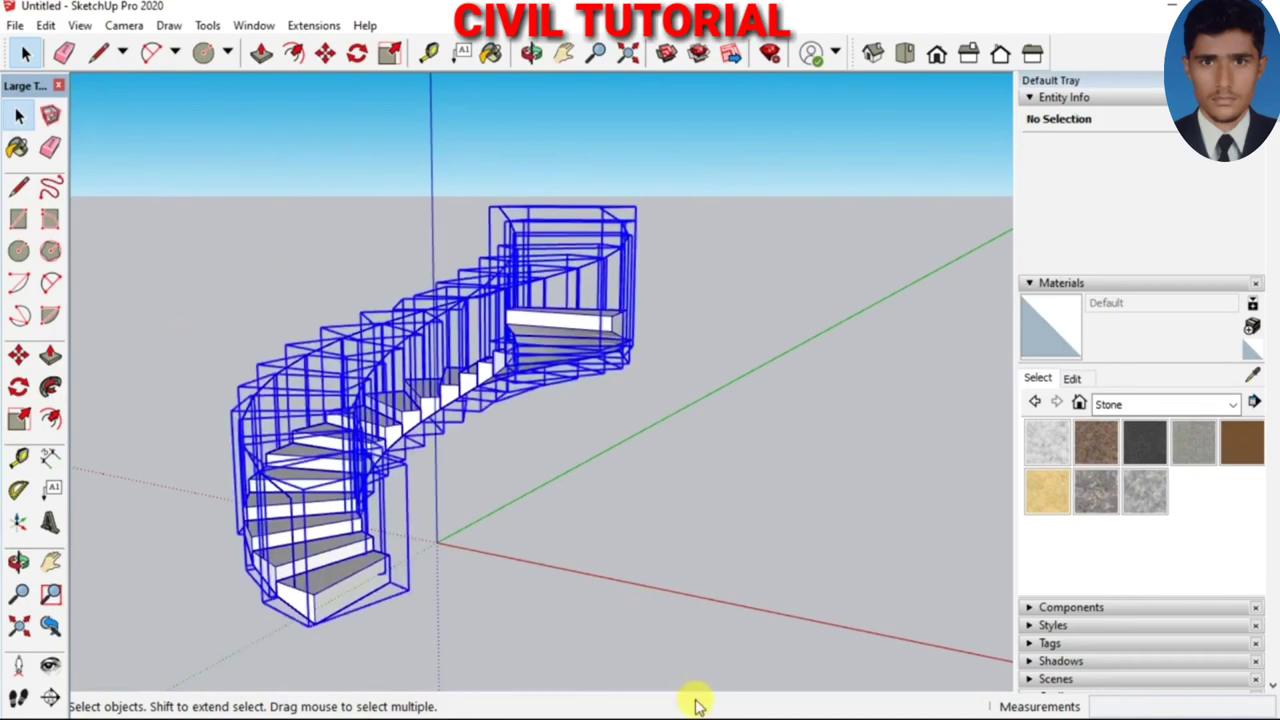
pyautogui.rightClick(362, 585)
pyautogui.click(443, 369)
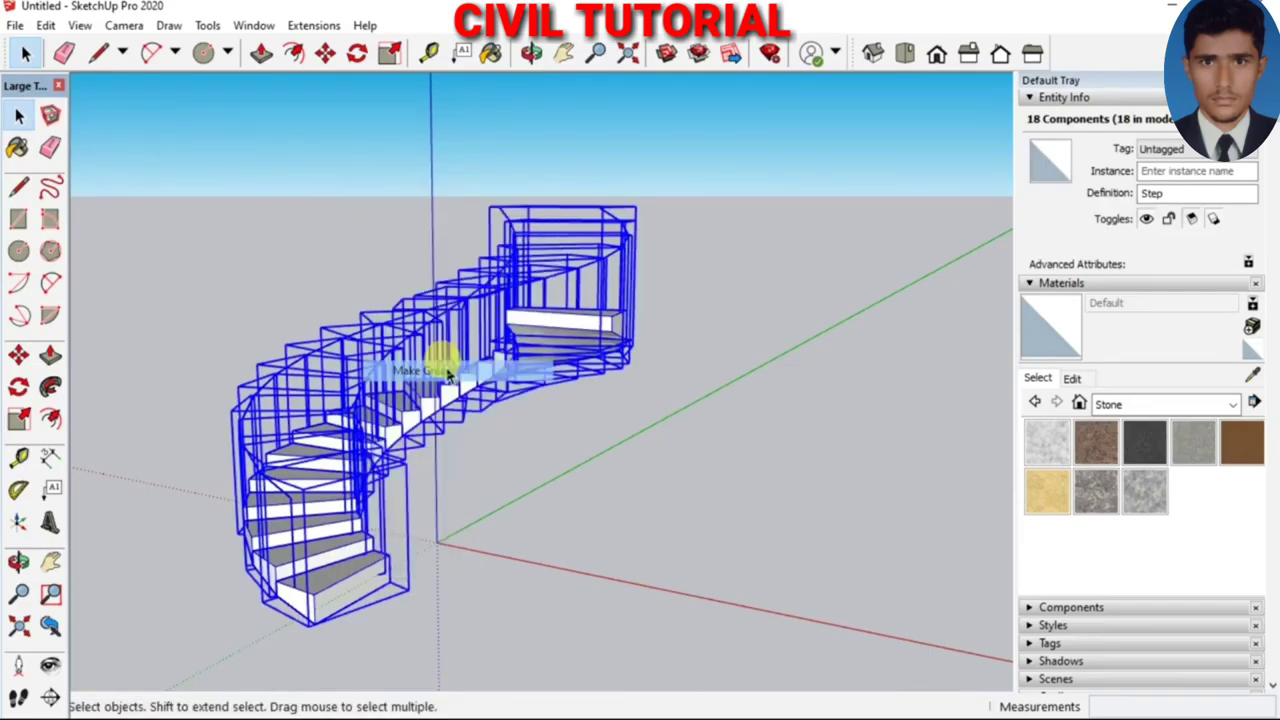
# Paint the staircase group with Granite Brown and orbit to view the texture
pyautogui.click(1097, 447)
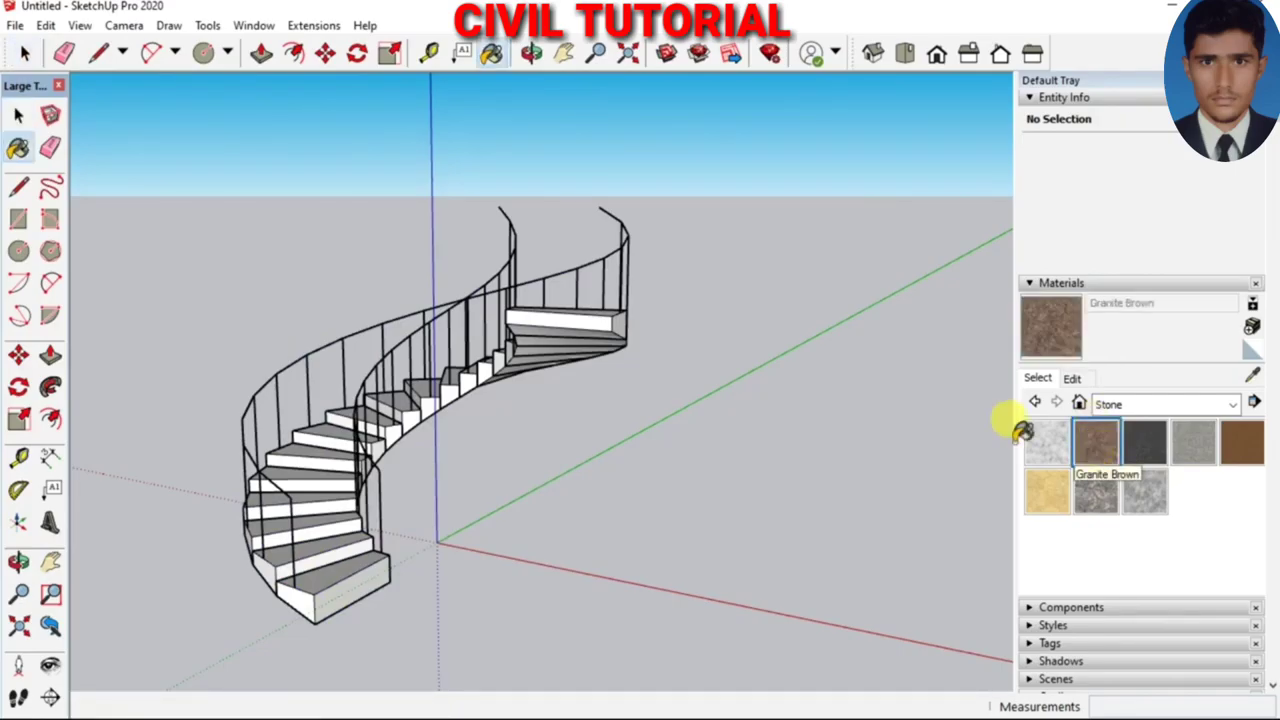
pyautogui.click(338, 566)
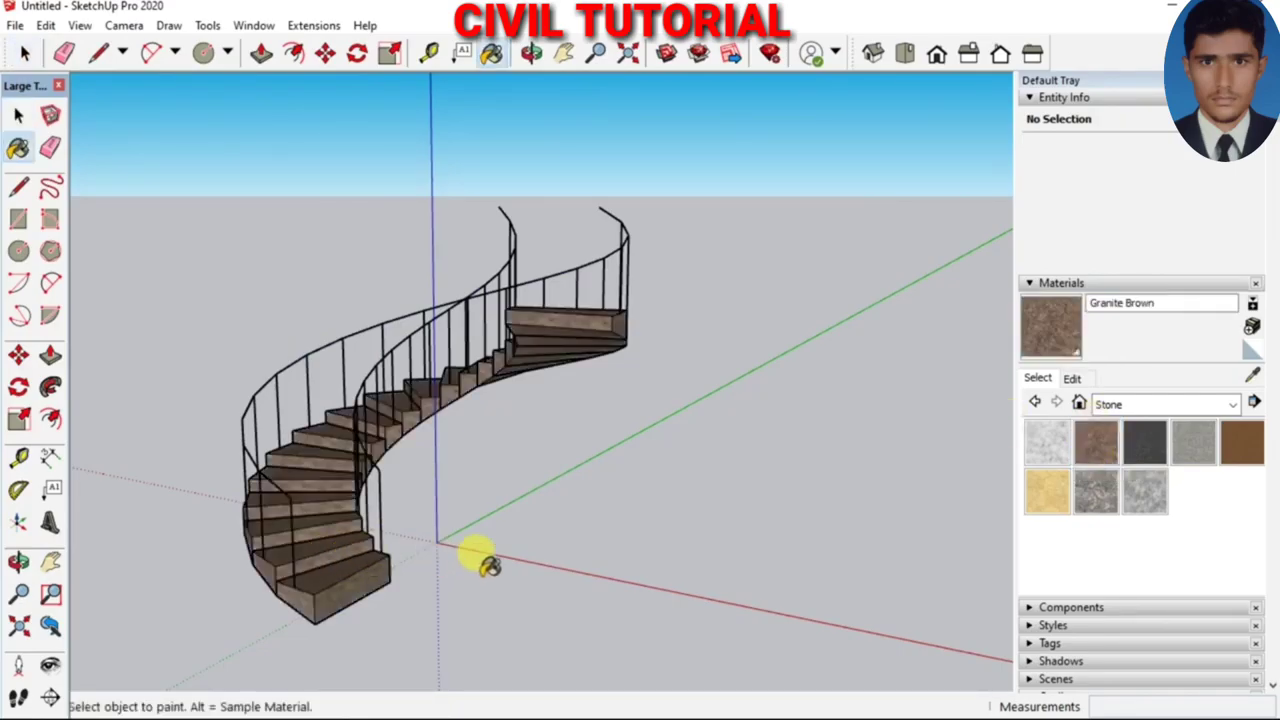
pyautogui.moveTo(330, 435)
pyautogui.mouseDown(button='middle')
pyautogui.moveTo(392, 453)
pyautogui.moveTo(909, 500)
pyautogui.moveTo(899, 533)
pyautogui.moveTo(534, 591)
pyautogui.moveTo(183, 545)
pyautogui.mouseUp(button='middle')
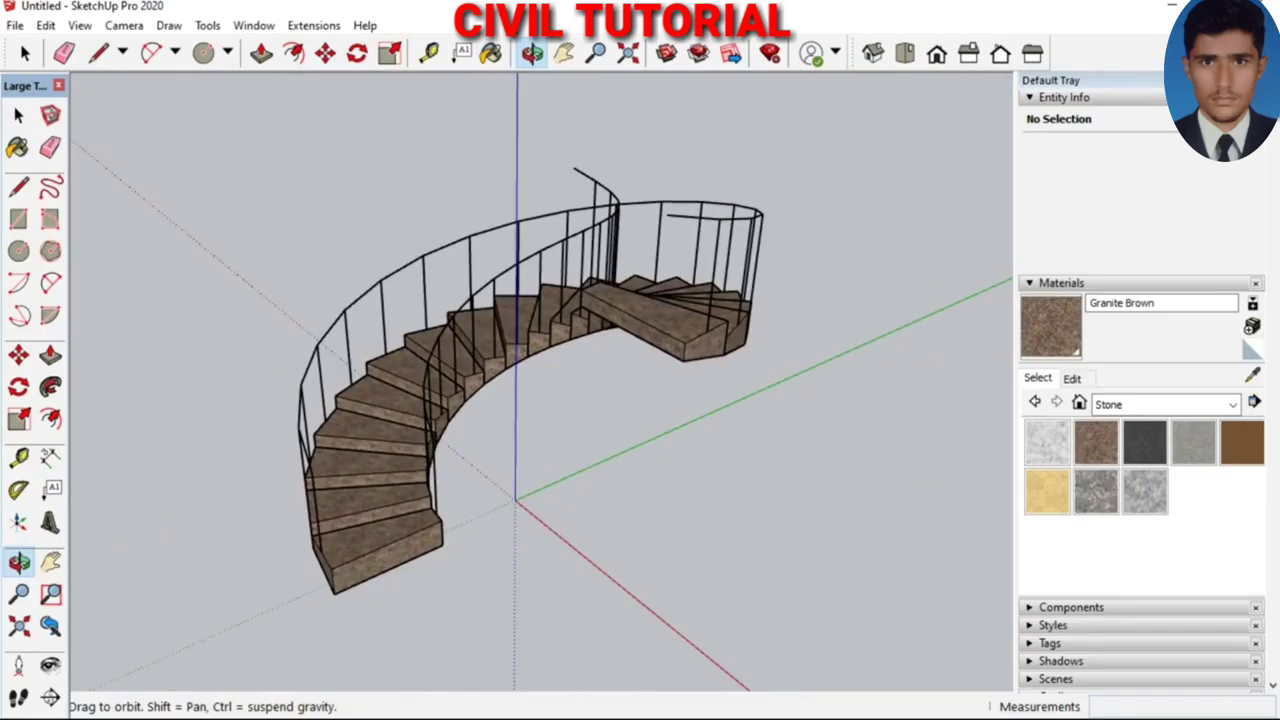
# Move the staircase group away from the origin to clear space
pyautogui.keyDown('shift'); pyautogui.moveTo(879, 281); pyautogui.dragTo(1012, 281, button='middle'); pyautogui.keyUp('shift')
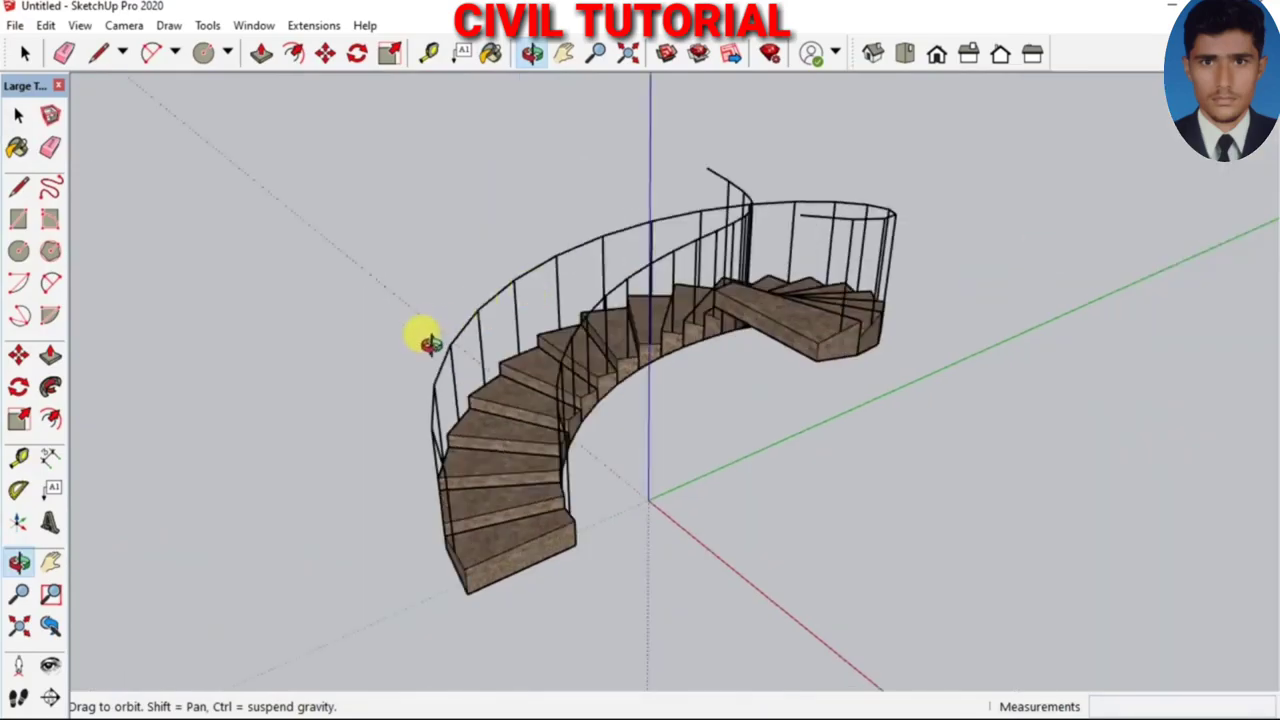
pyautogui.scroll(-3, 430, 342)
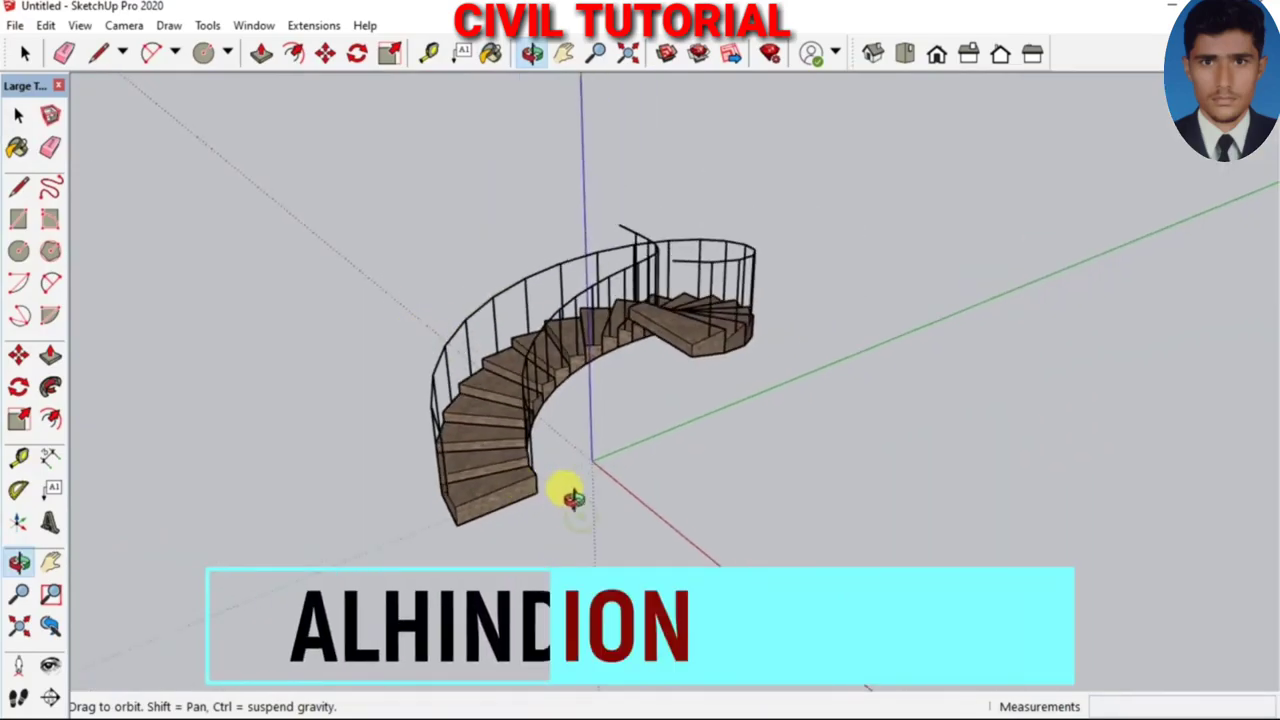
pyautogui.moveTo(572, 498)
pyautogui.mouseDown()
pyautogui.moveTo(543, 357)
pyautogui.moveTo(586, 351)
pyautogui.moveTo(612, 392)
pyautogui.mouseUp()
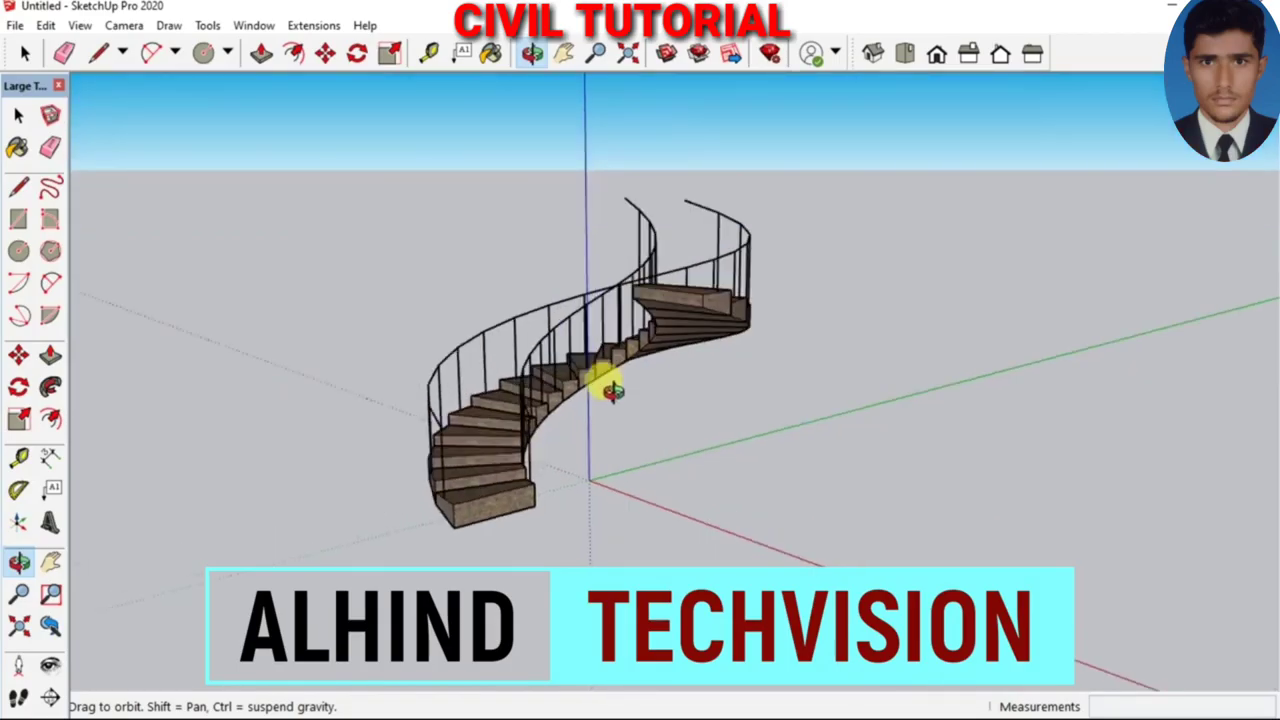
pyautogui.press('space')
pyautogui.click(450, 515)
pyautogui.press('m')
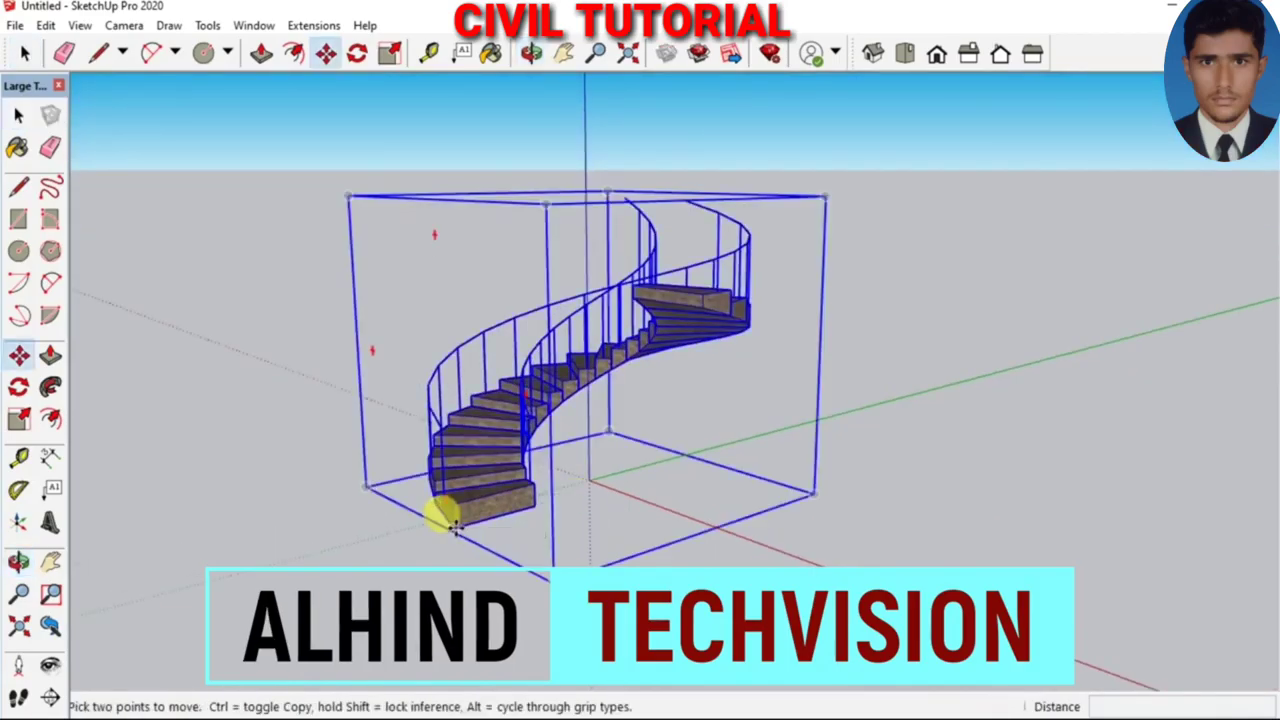
pyautogui.click(453, 527)
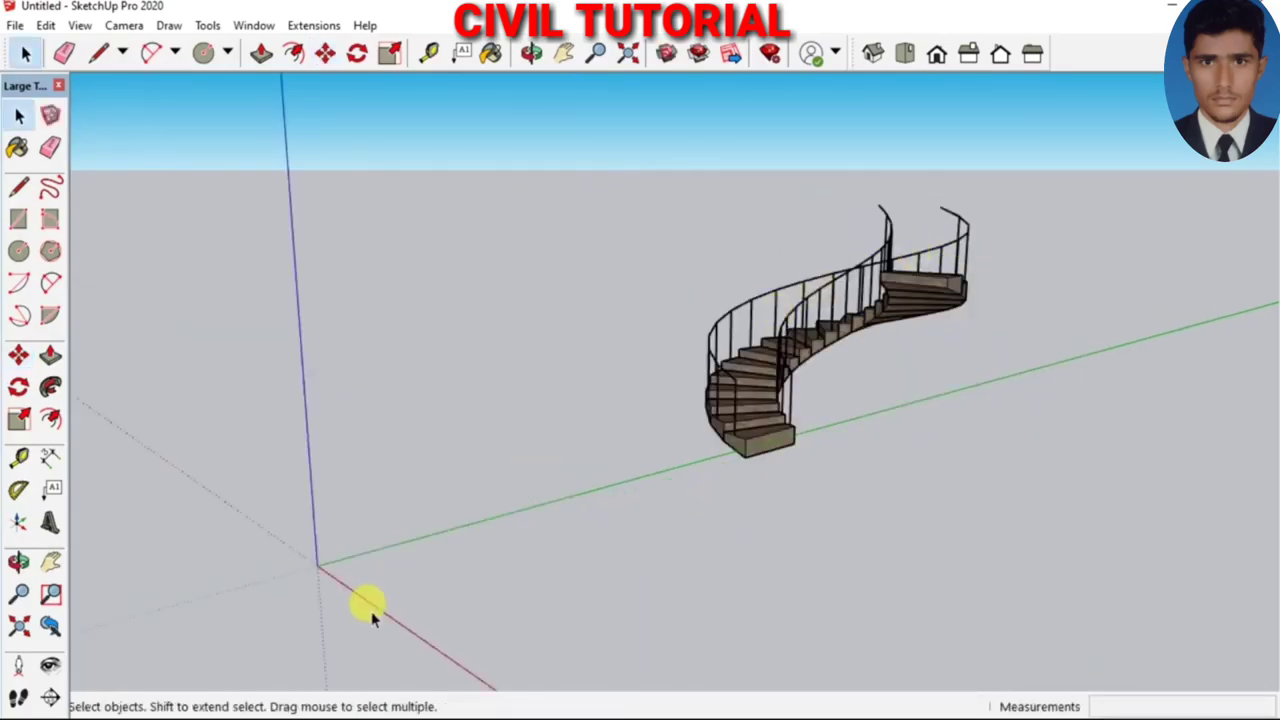
pyautogui.scroll(-2, 480, 465)
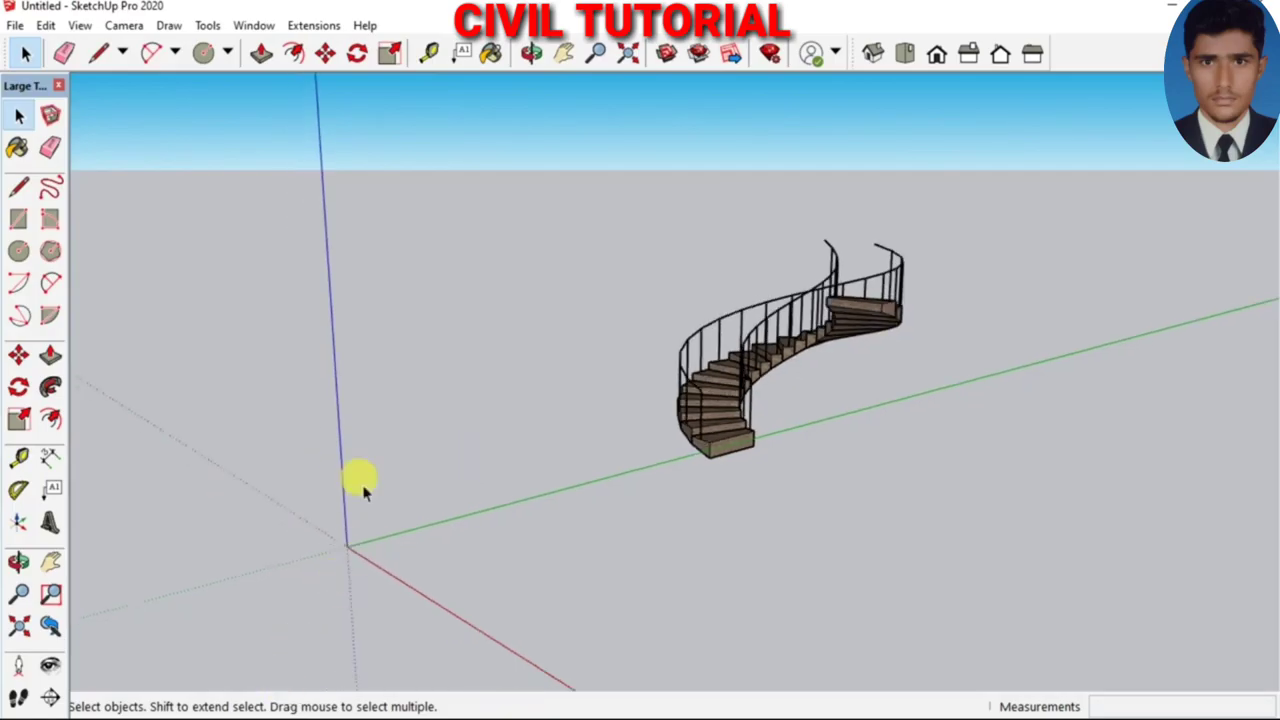
pyautogui.scroll(-1, 352, 515)
pyautogui.scroll(3, 349, 530)
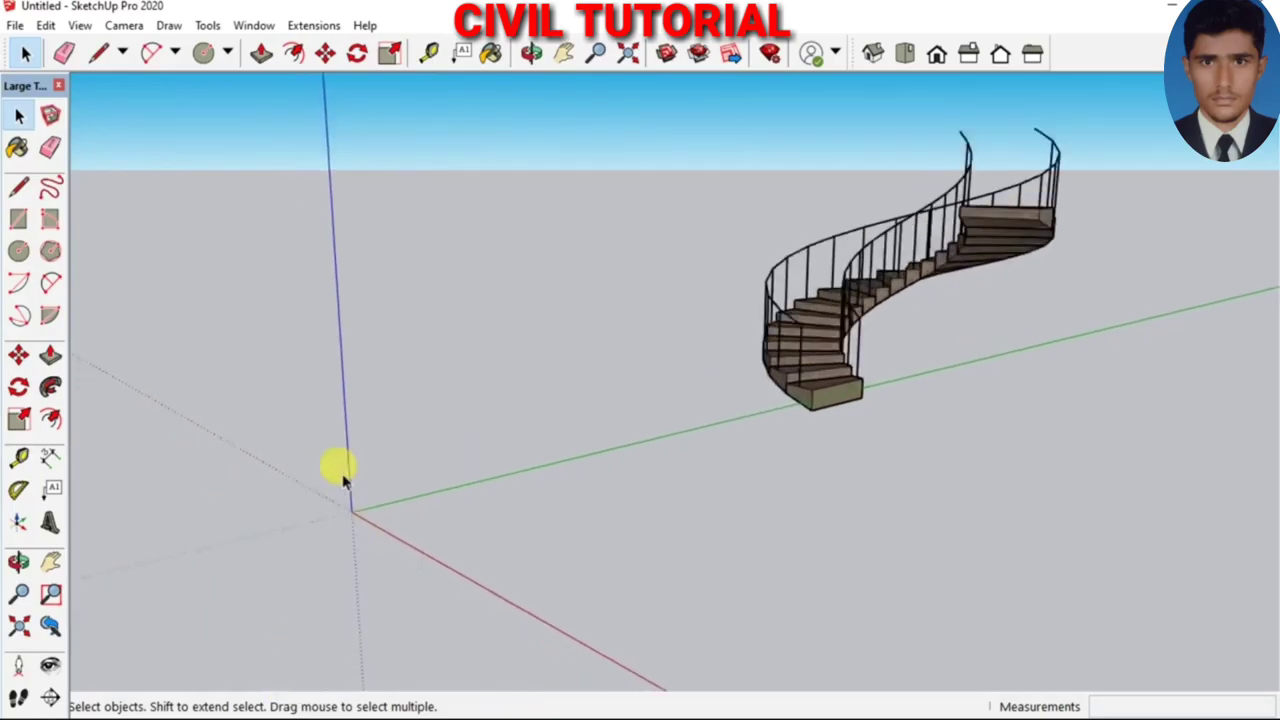
pyautogui.scroll(1, 343, 481)
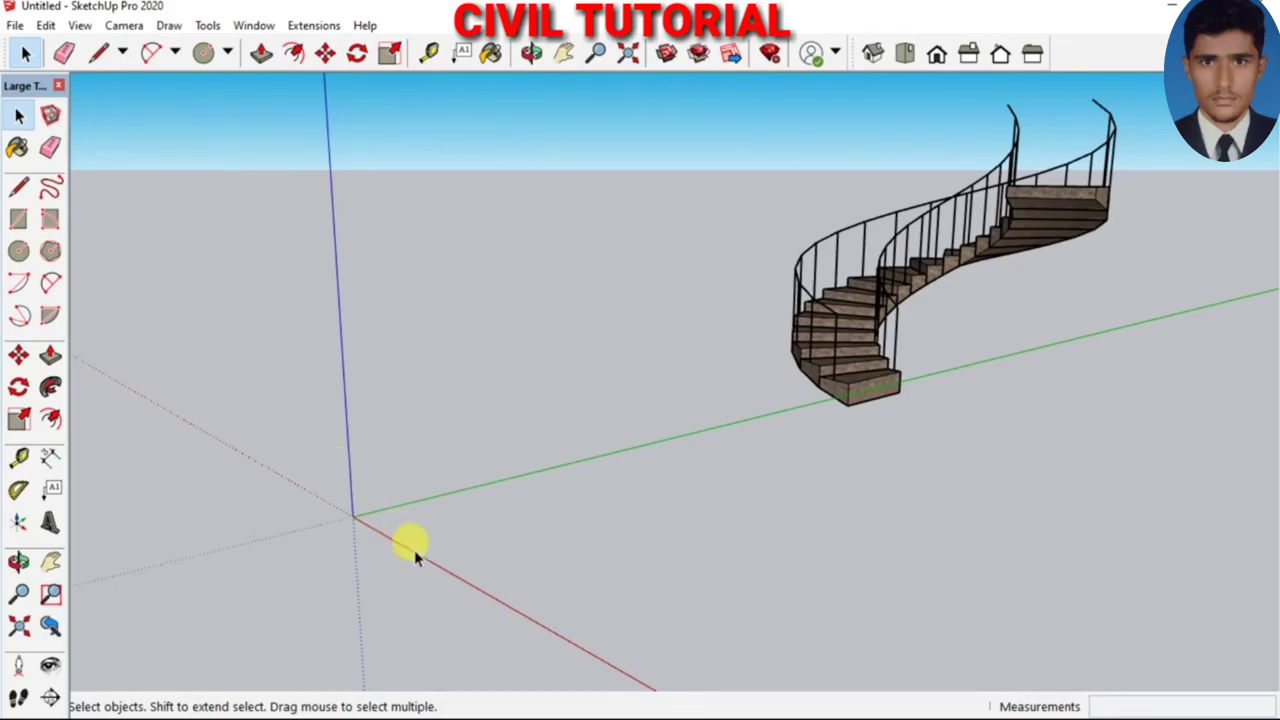
# Draw a reduced-sides circle of 4' radius centred on the origin, then zoom in
pyautogui.press('c')
pyautogui.scroll(-1, 470, 505)
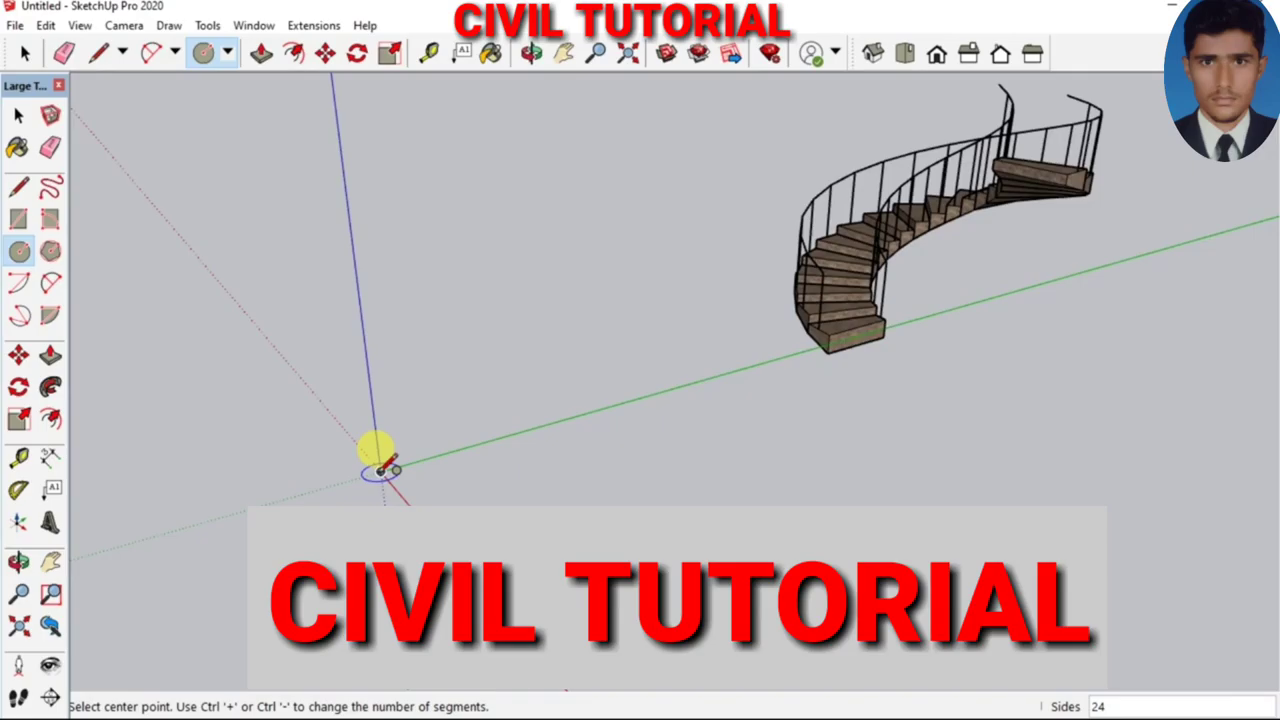
pyautogui.hotkey('ctrl', '-')
pyautogui.hotkey('ctrl', '-')
pyautogui.hotkey('ctrl', '-')
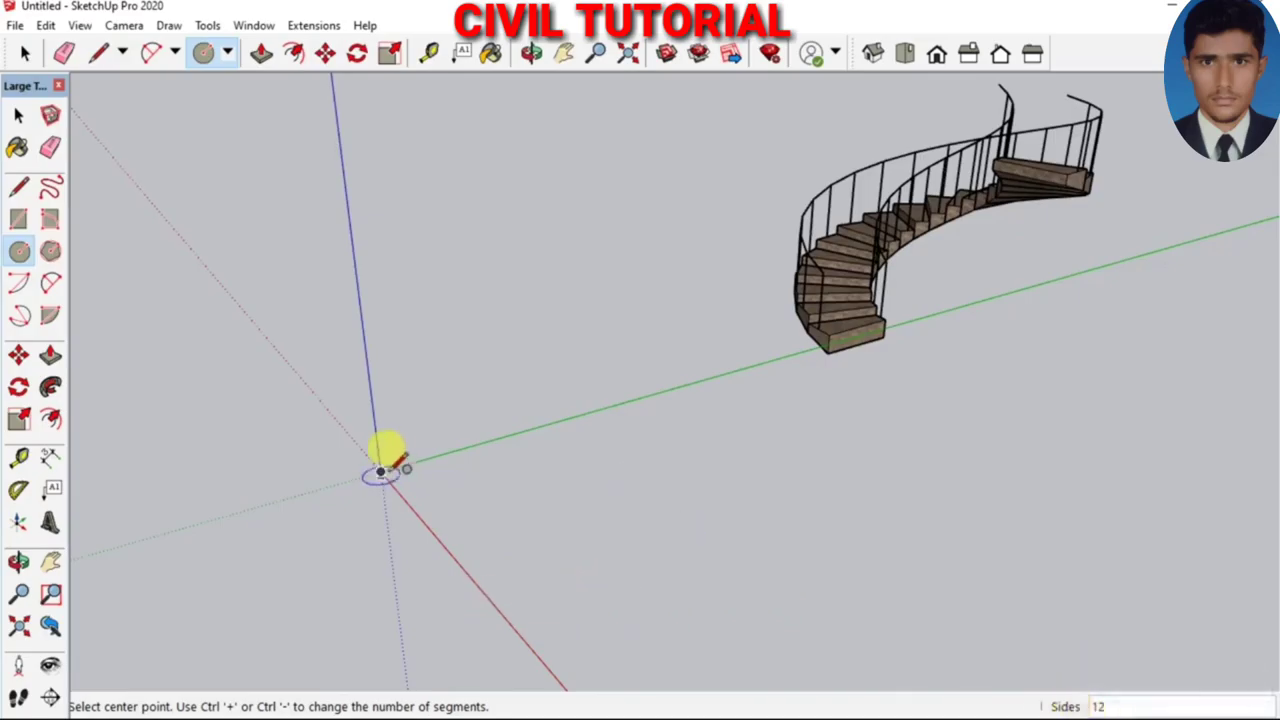
pyautogui.click(381, 470)
pyautogui.press('Escape')
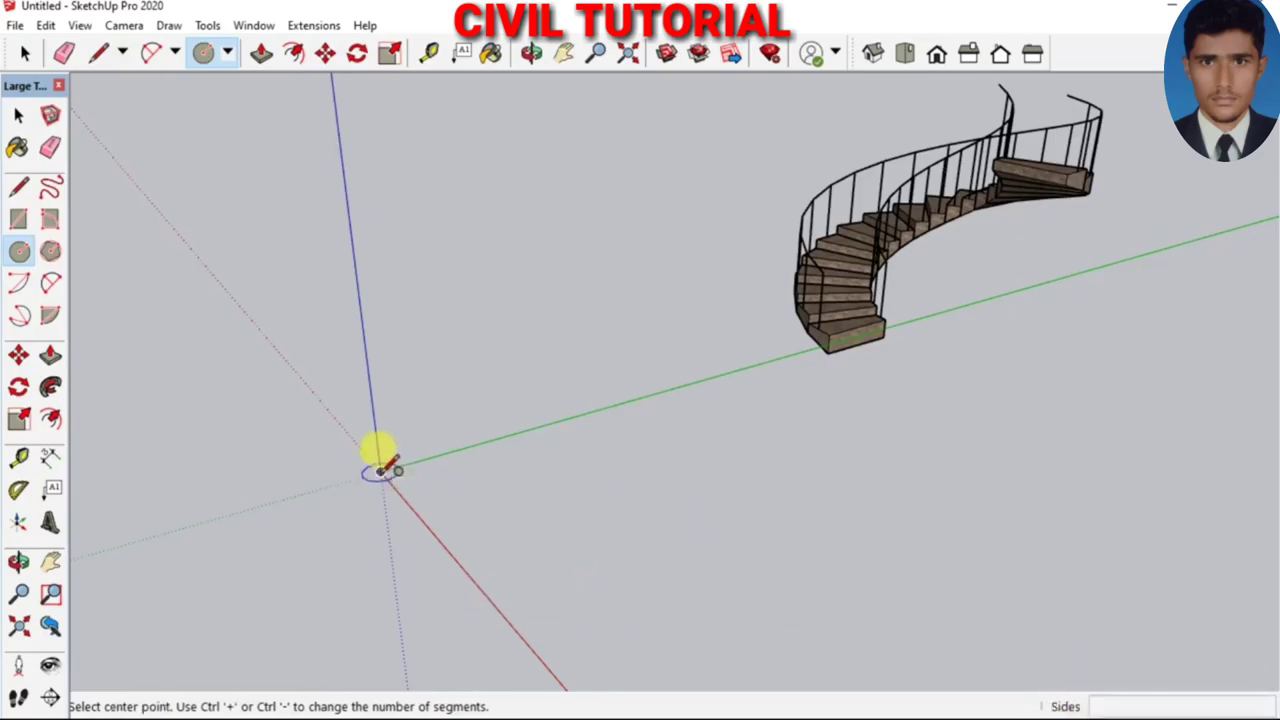
pyautogui.click(381, 470)
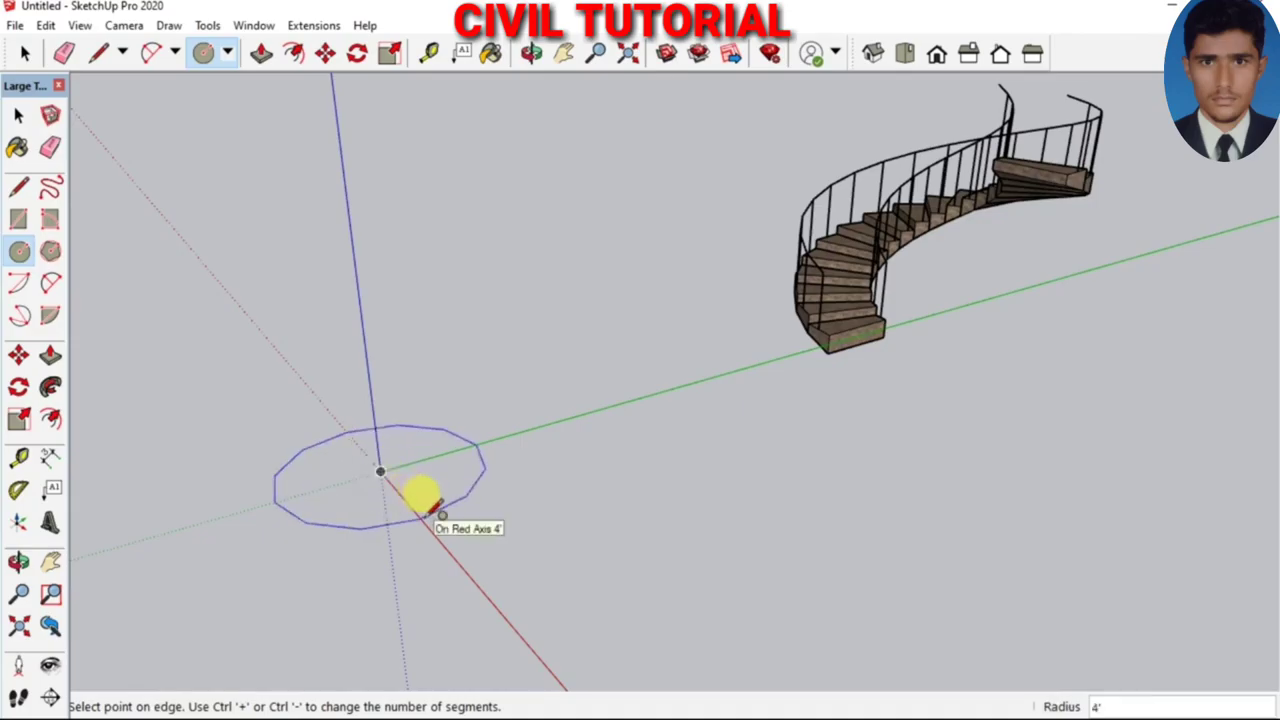
pyautogui.click(420, 492)
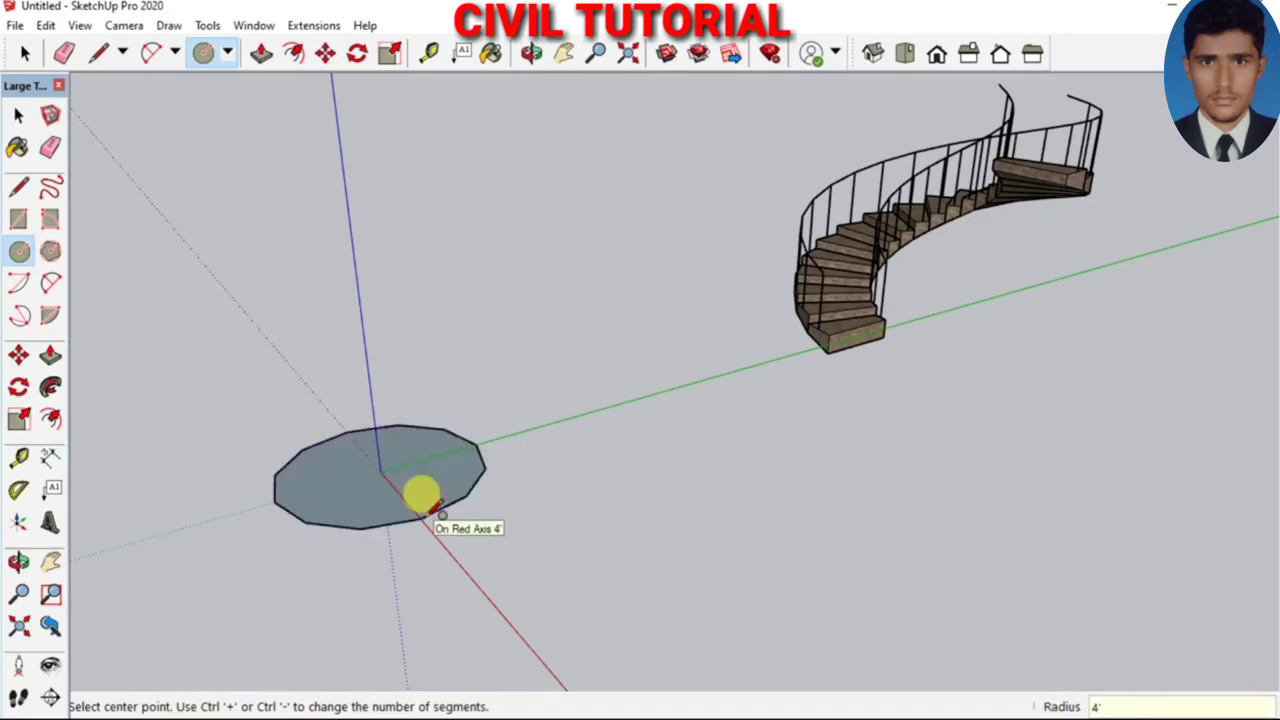
pyautogui.scroll(2, 417, 443)
pyautogui.scroll(2, 416, 442)
pyautogui.scroll(1, 416, 443)
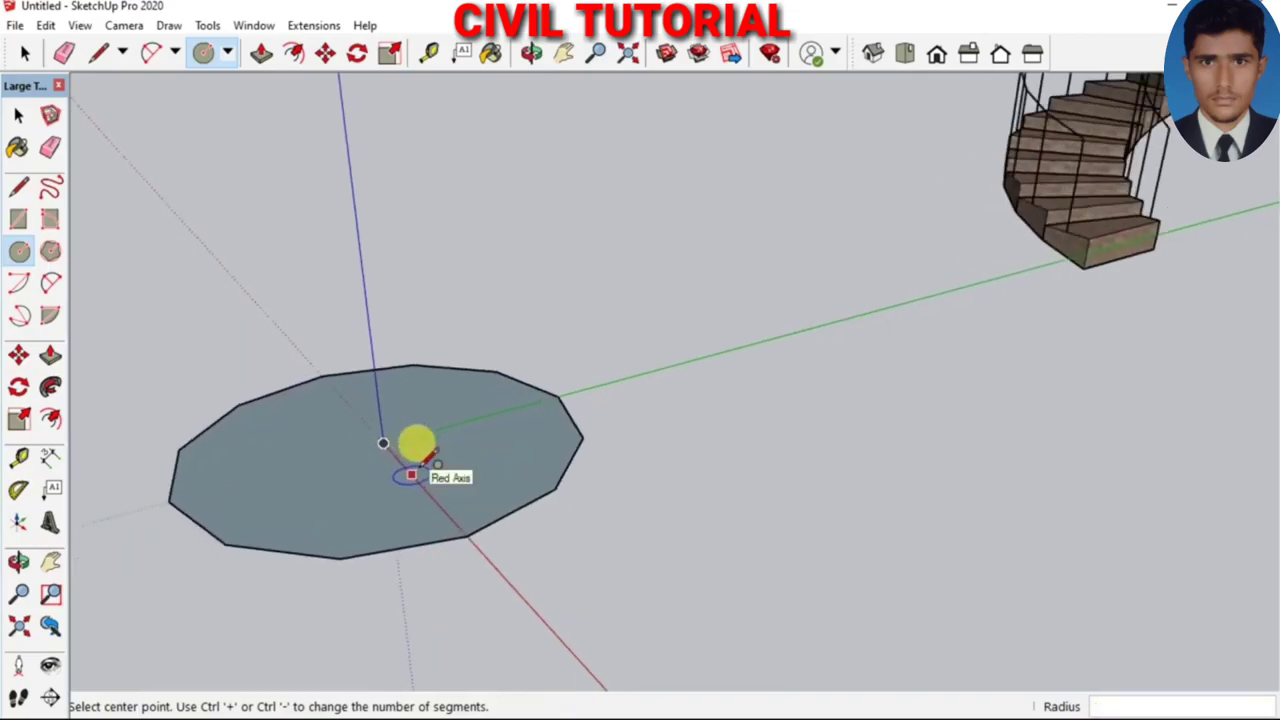
# Draw two radius lines from the circle centre to its edge to outline a wedge
pyautogui.press('l')
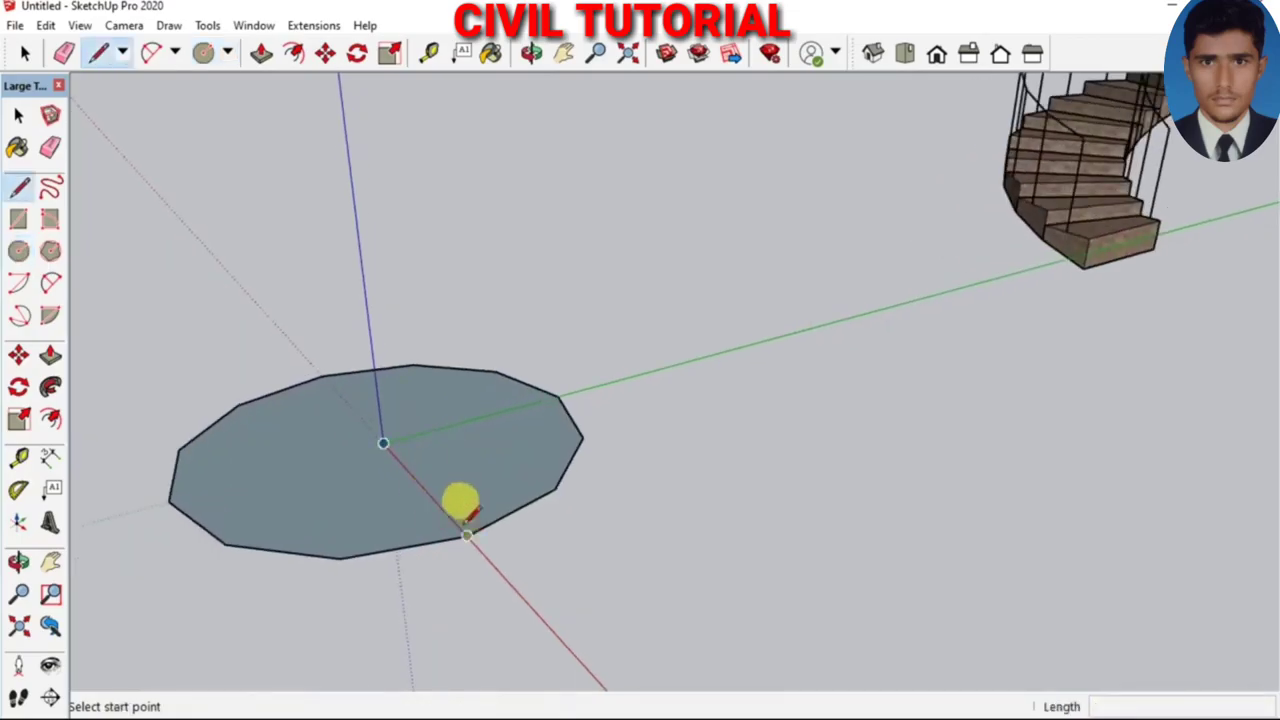
pyautogui.click(383, 442)
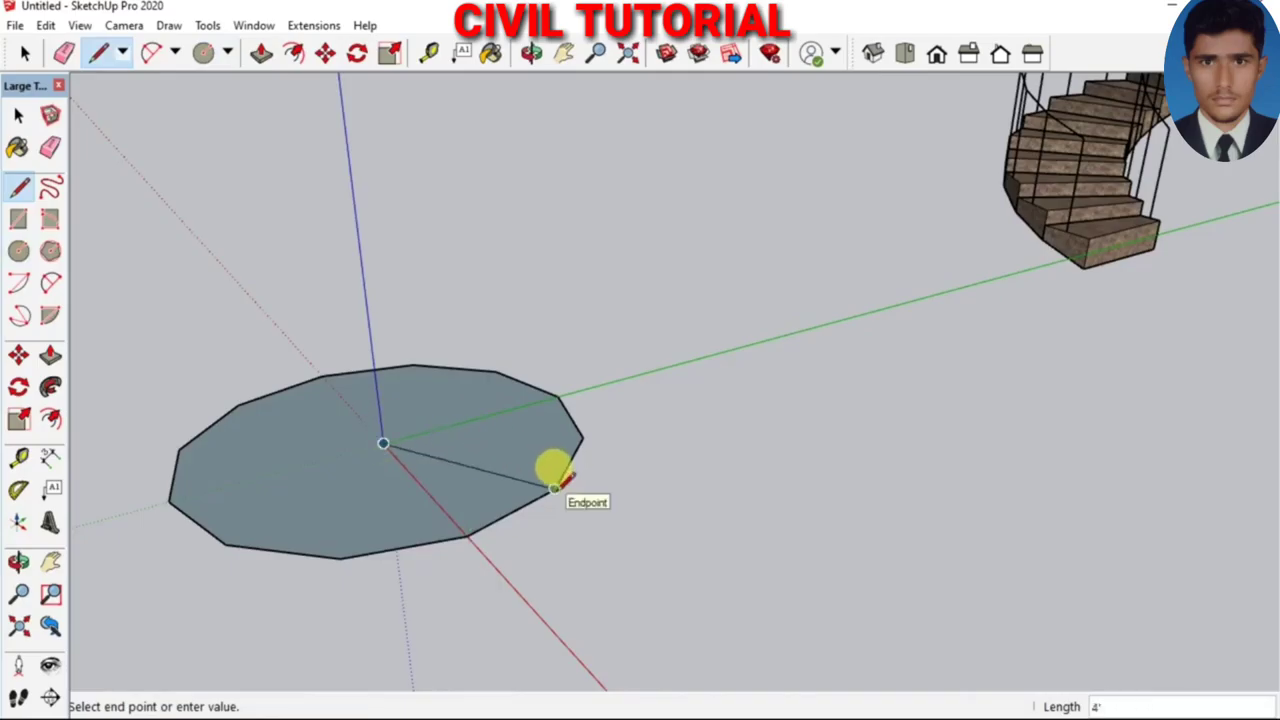
pyautogui.click(554, 488)
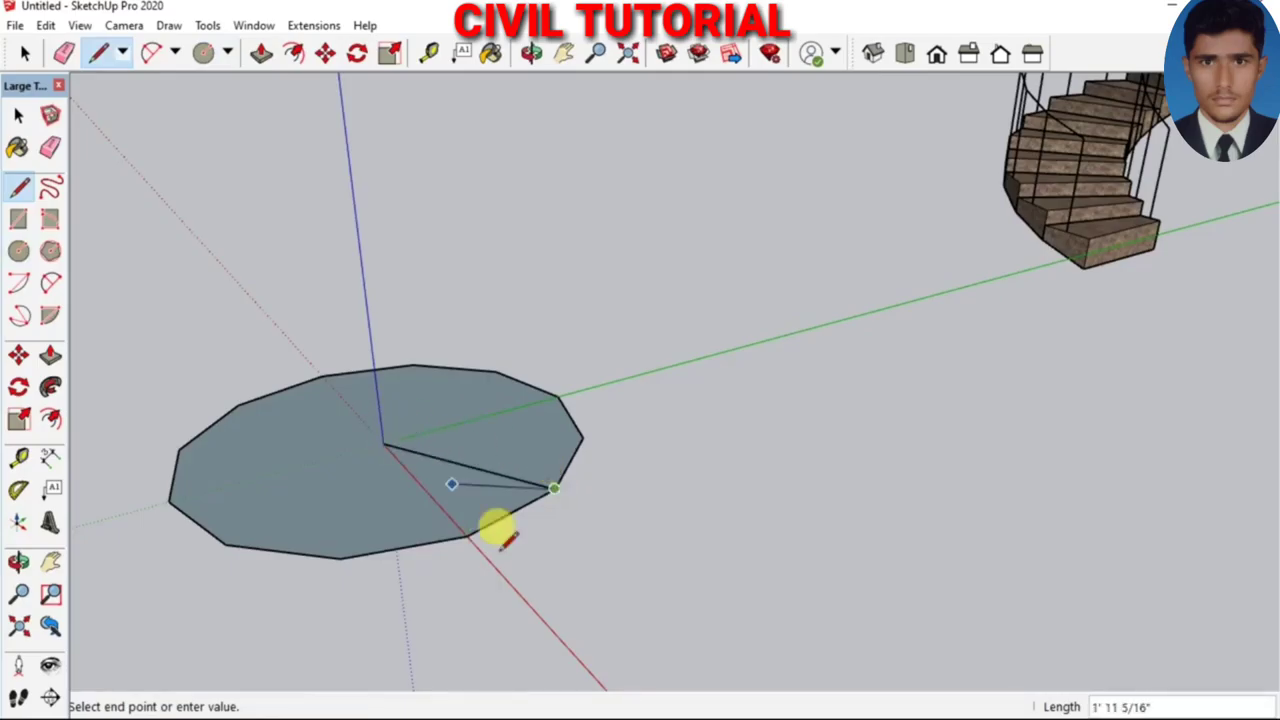
pyautogui.press('Escape')
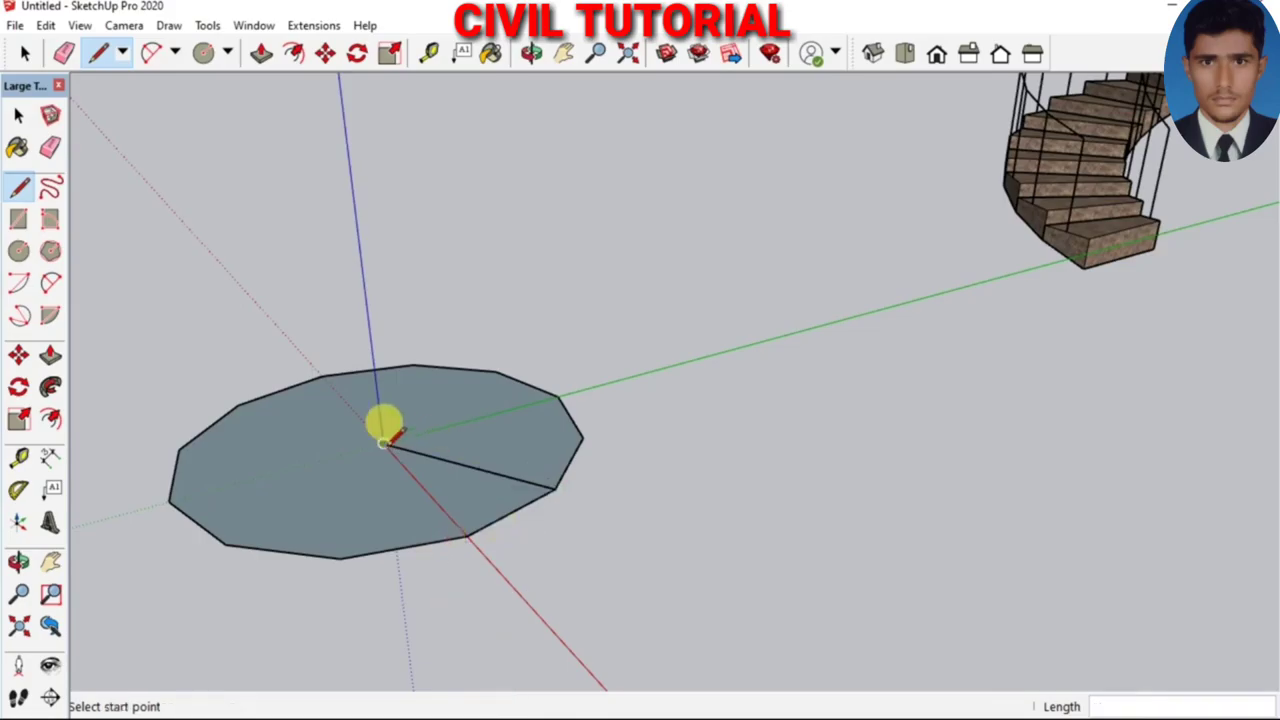
pyautogui.click(385, 443)
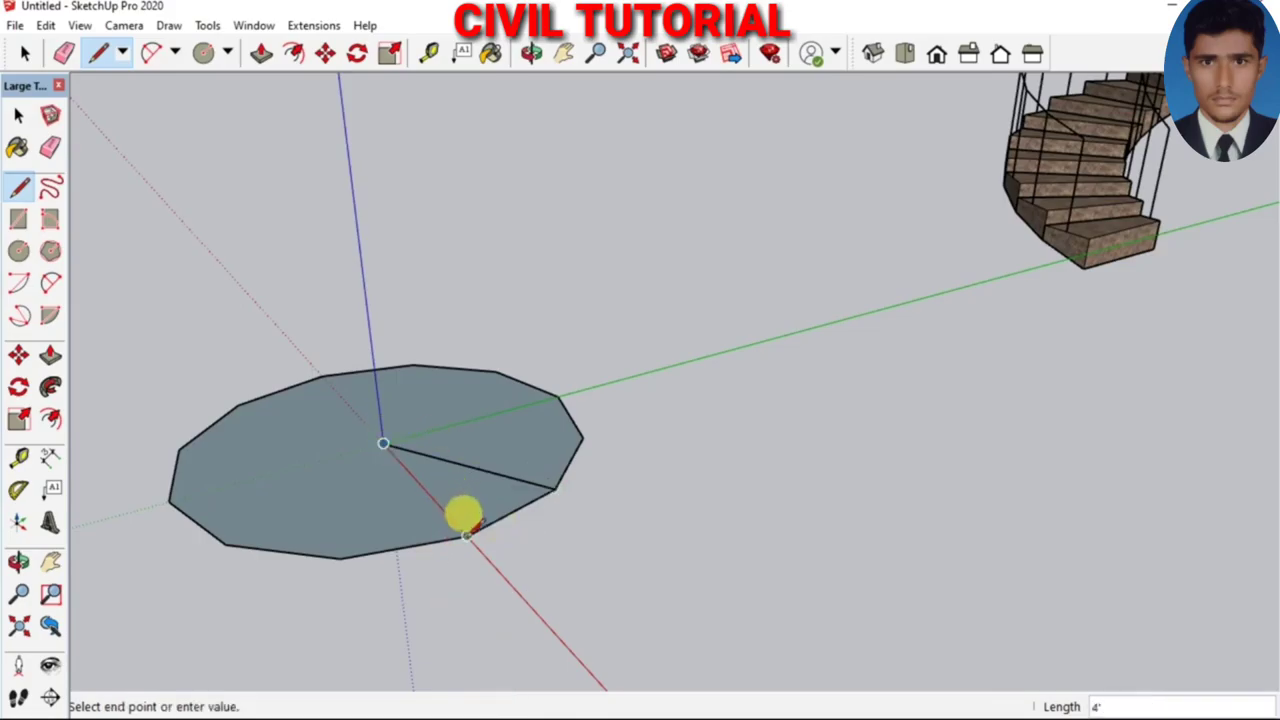
pyautogui.click(466, 533)
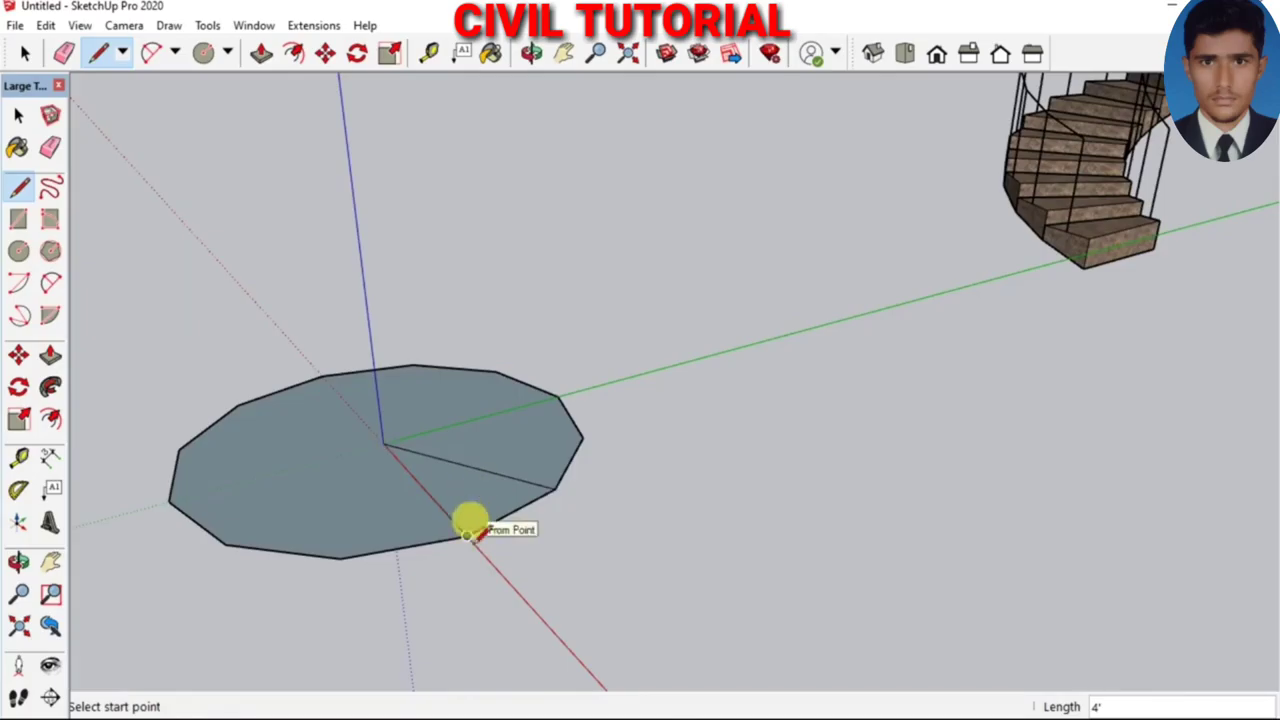
pyautogui.press('space')
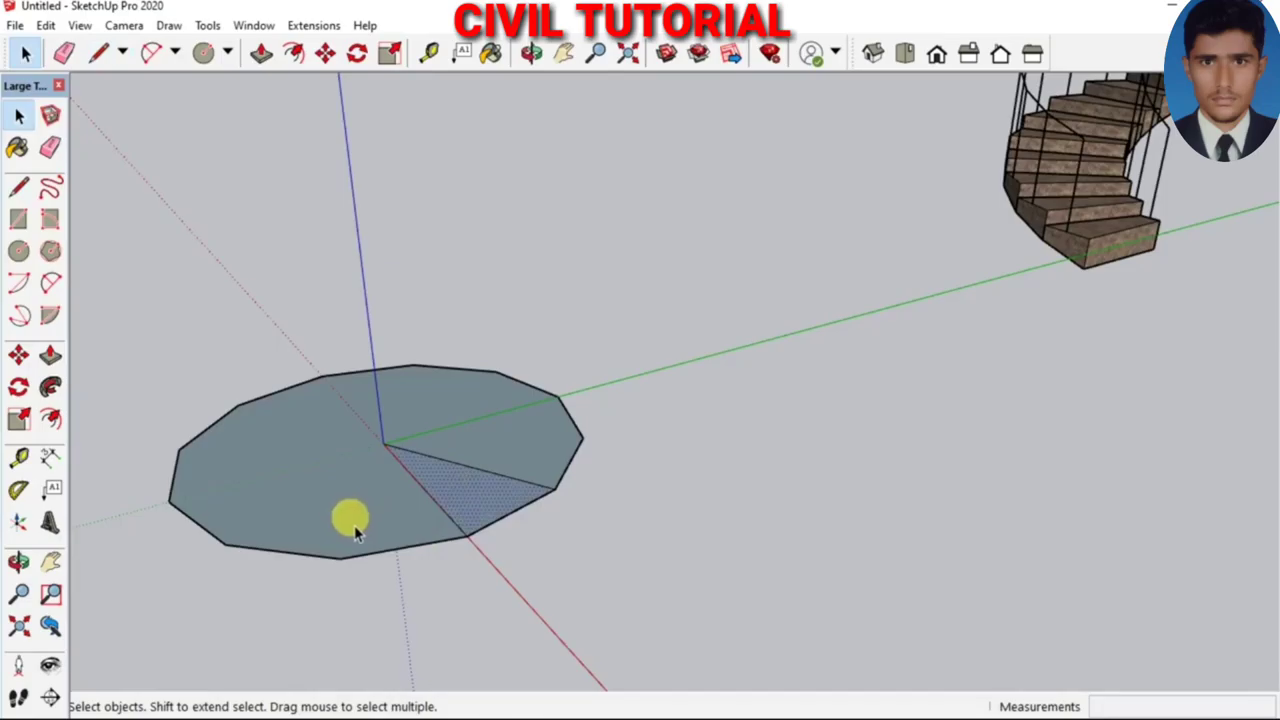
# Erase the circle outline so only the triangular wedge remains
pyautogui.press('e')
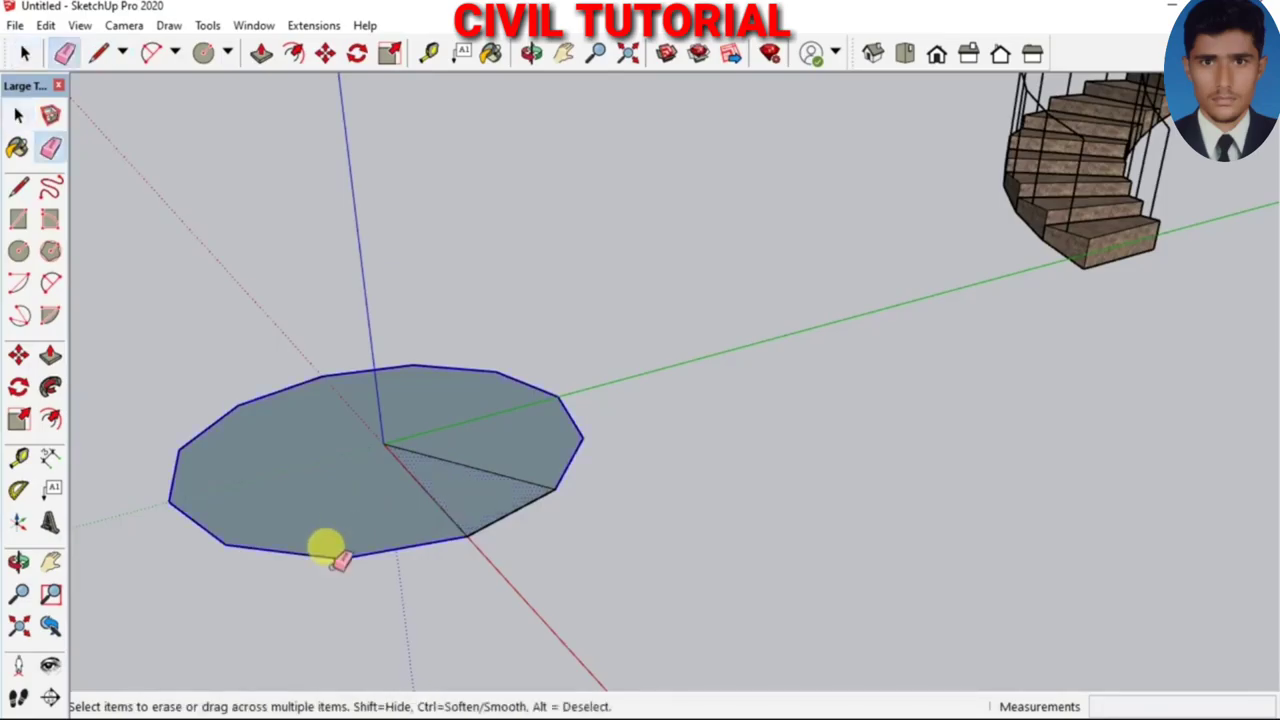
pyautogui.click(340, 560)
pyautogui.press('space')
pyautogui.scroll(3, 465, 505)
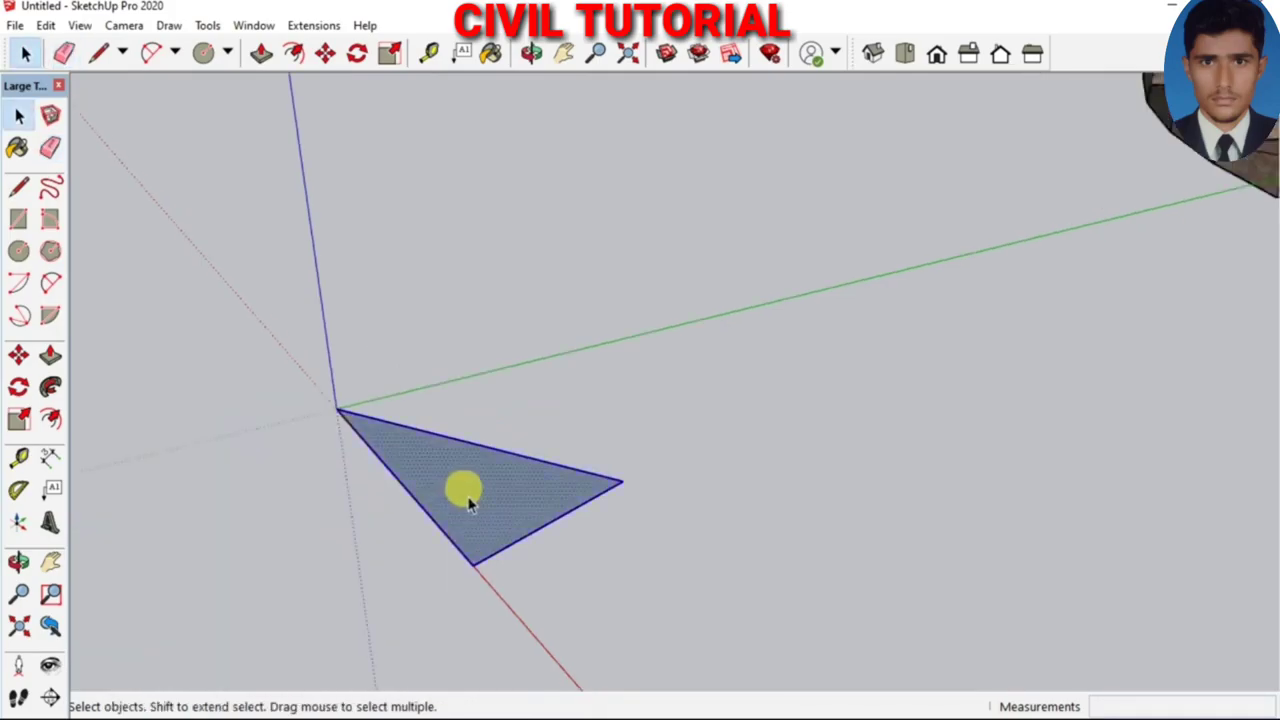
# Group the triangle and push its face up 6" into a solid wedge slab
pyautogui.rightClick(468, 503)
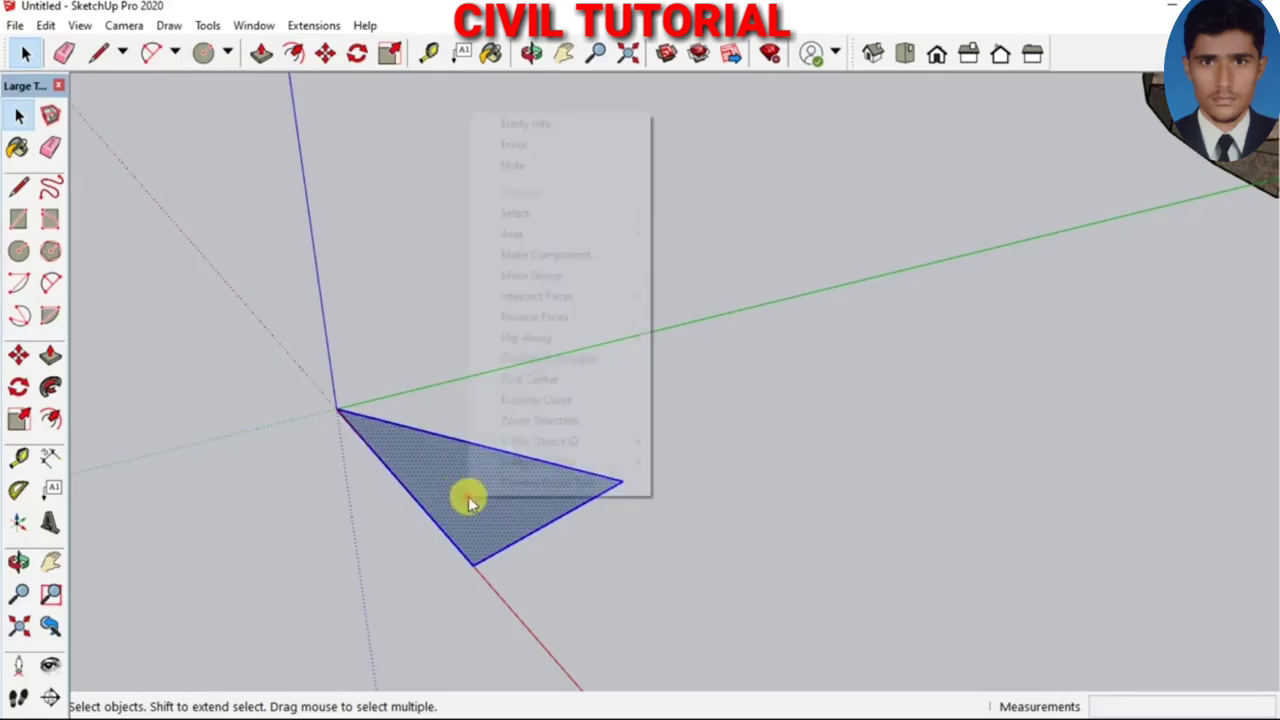
pyautogui.click(553, 284)
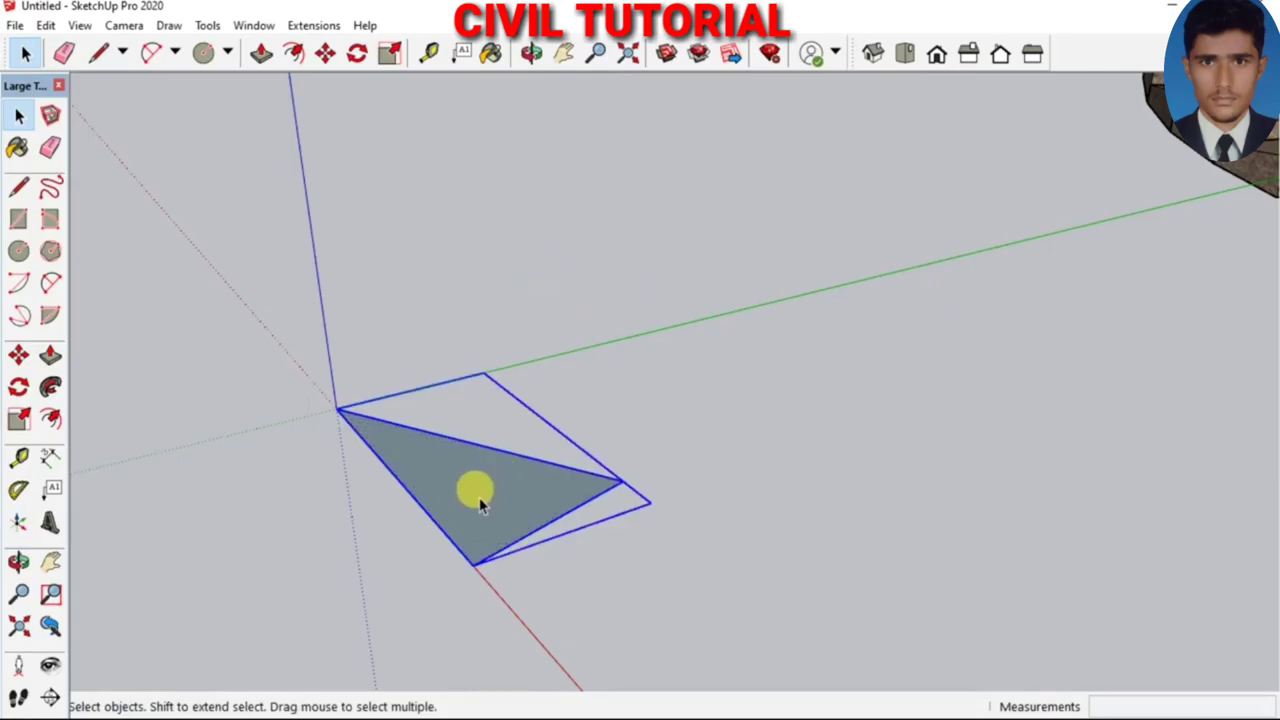
pyautogui.doubleClick(479, 497)
pyautogui.press('p')
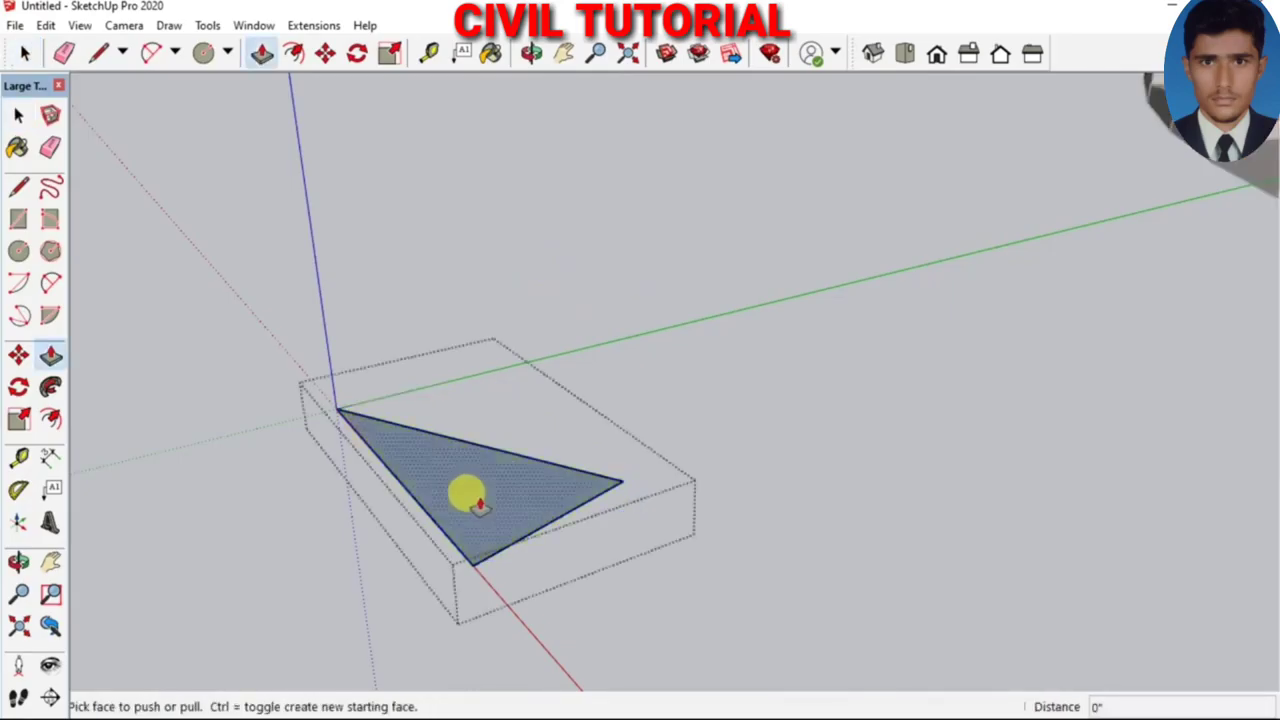
pyautogui.moveTo(479, 504)
pyautogui.mouseDown()
pyautogui.moveTo(495, 518)
pyautogui.moveTo(490, 484)
pyautogui.mouseUp()
pyautogui.write('6')
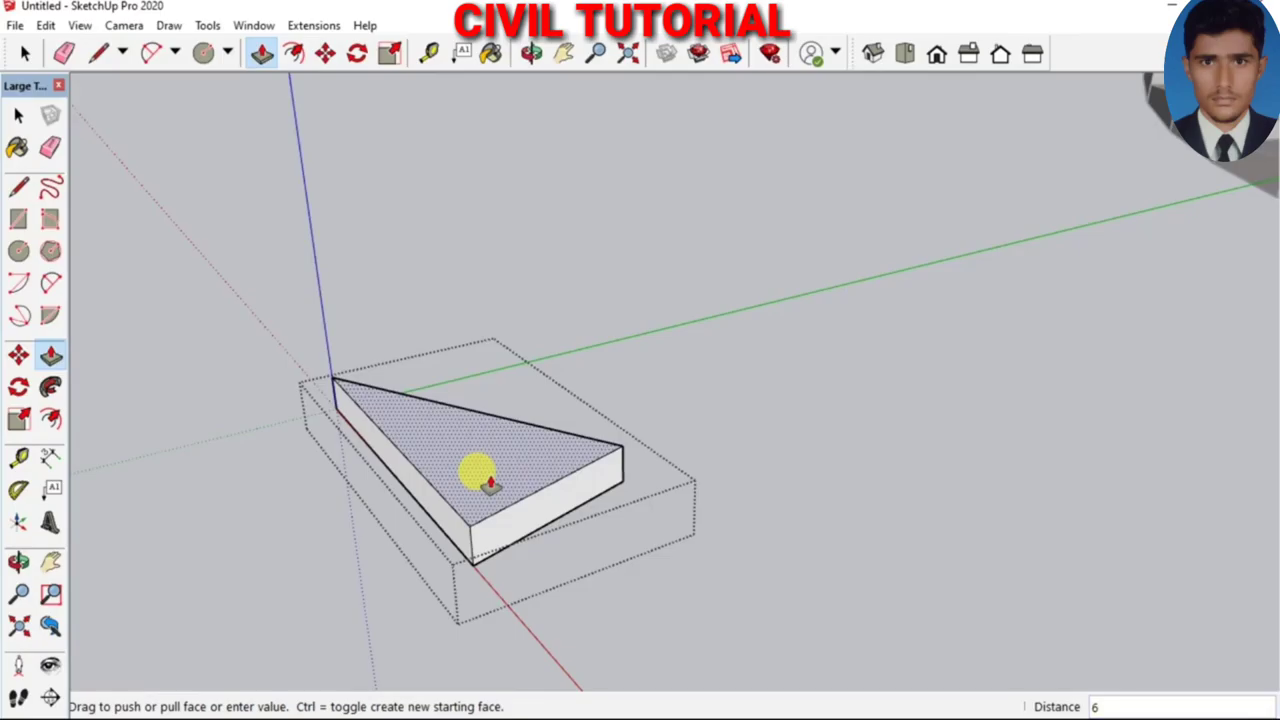
pyautogui.press('Return')
pyautogui.press('space')
pyautogui.click(677, 578)
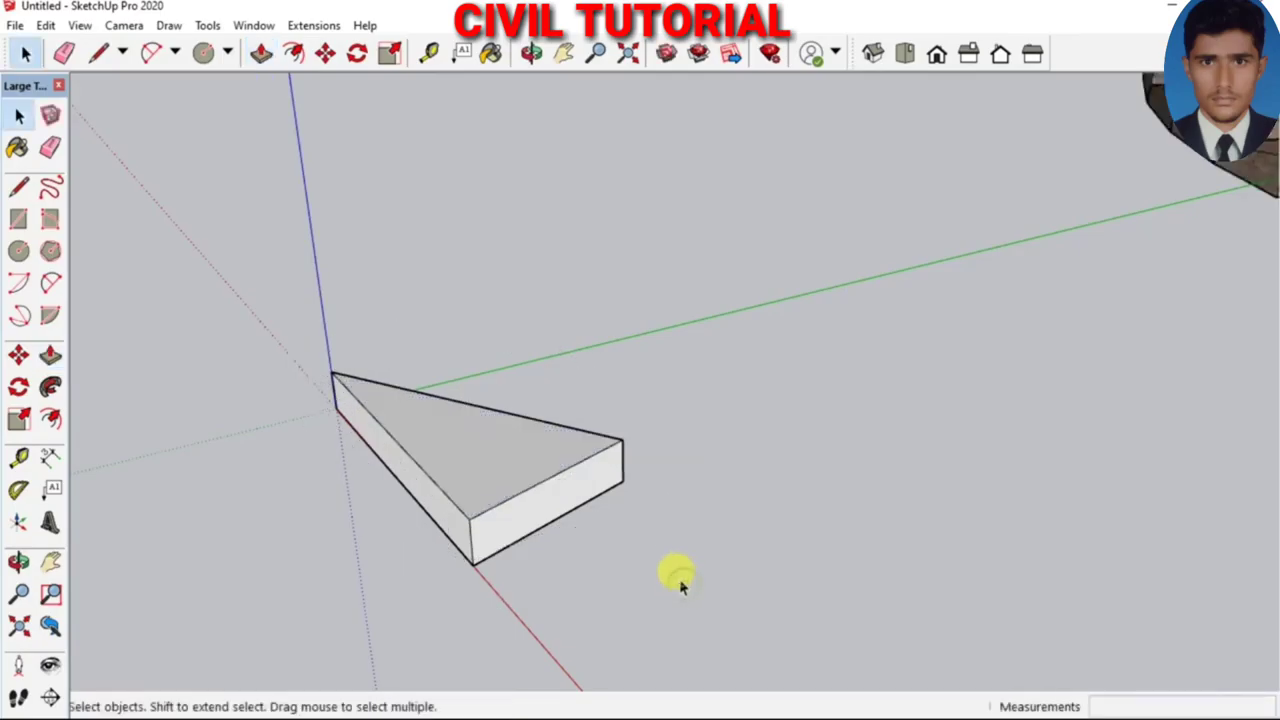
# Turn the selected wedge slab into a component with the definition name Step1
pyautogui.moveTo(277, 340)
pyautogui.mouseDown()
pyautogui.moveTo(683, 594)
pyautogui.moveTo(697, 617)
pyautogui.moveTo(666, 594)
pyautogui.mouseUp()
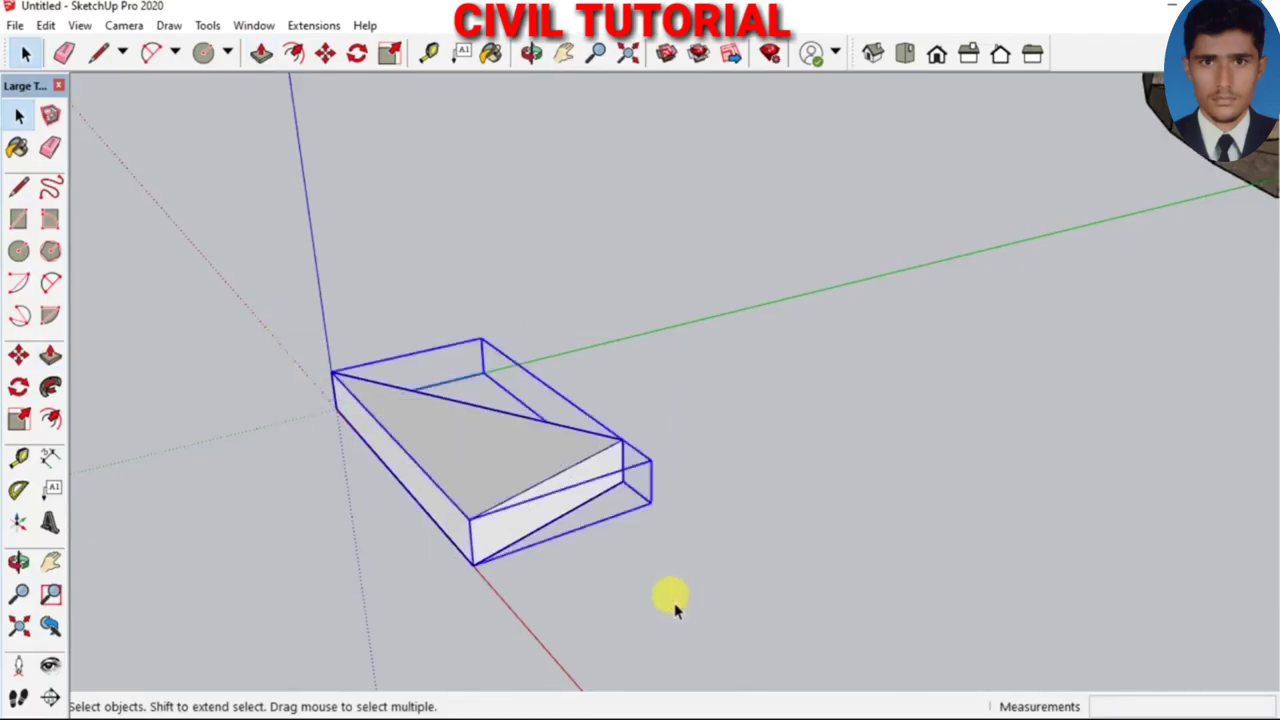
pyautogui.rightClick(466, 486)
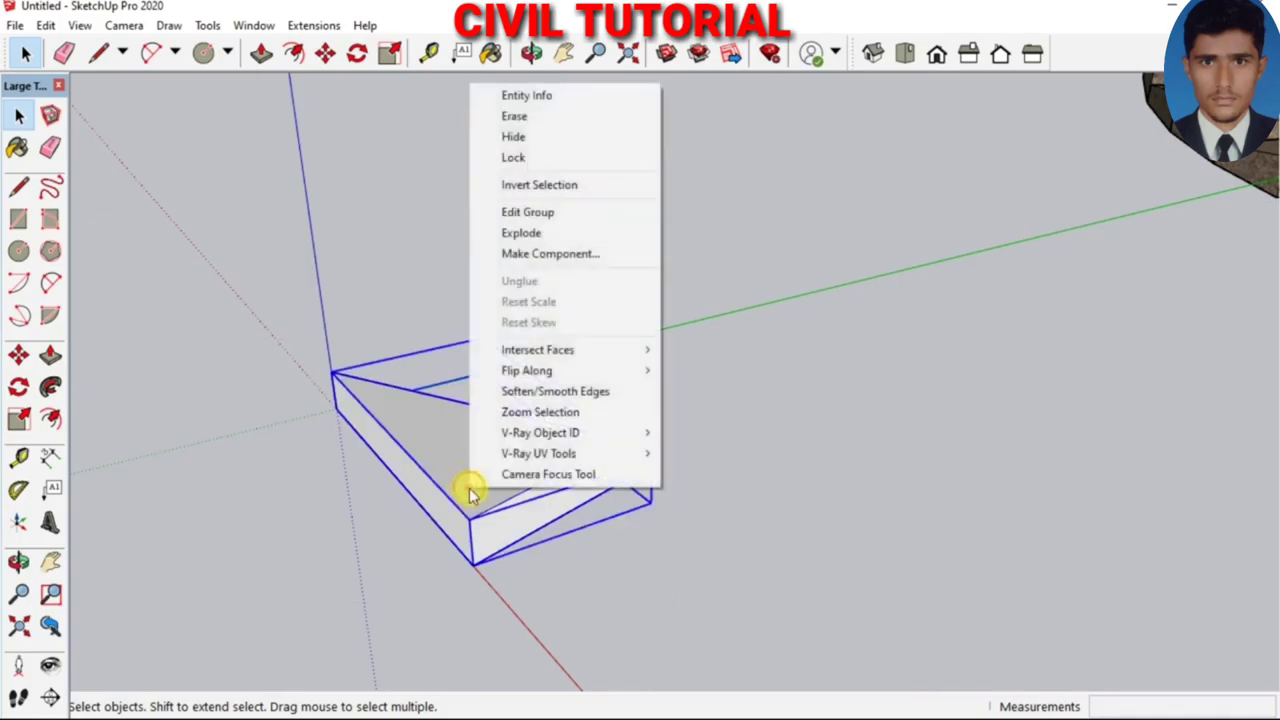
pyautogui.click(557, 256)
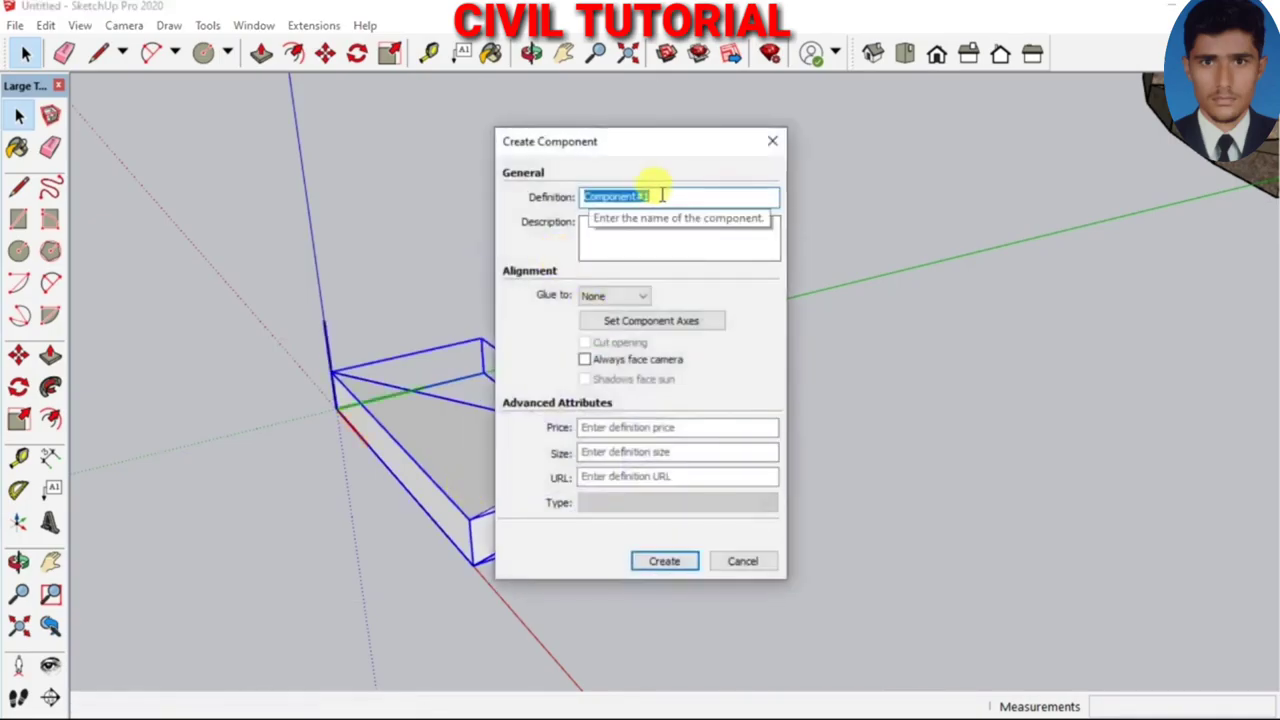
pyautogui.write('Step1')
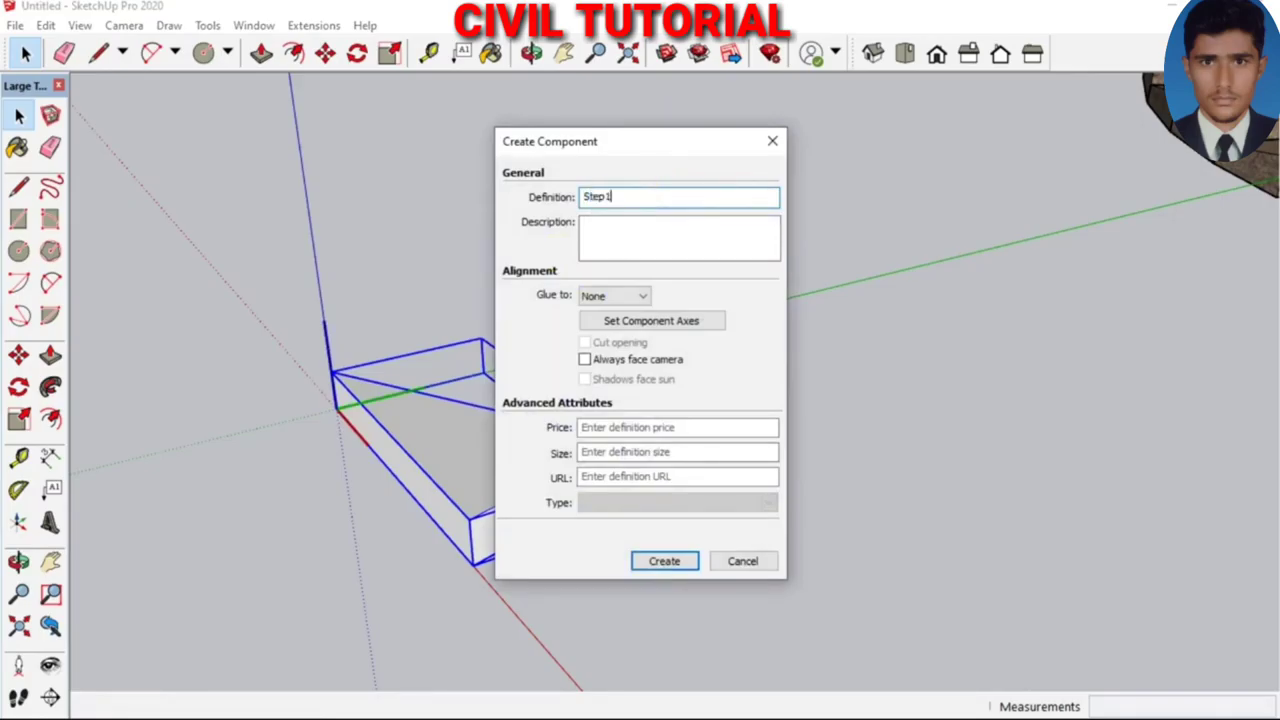
pyautogui.click(665, 561)
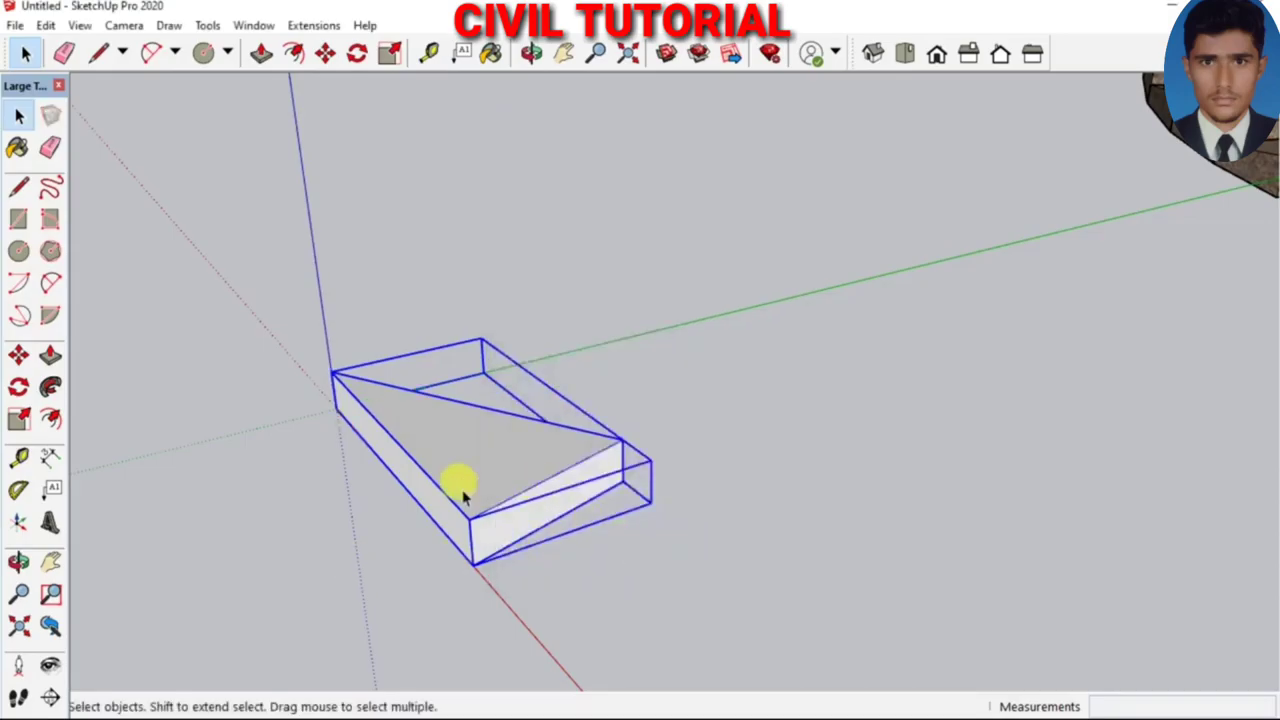
pyautogui.scroll(1, 429, 506)
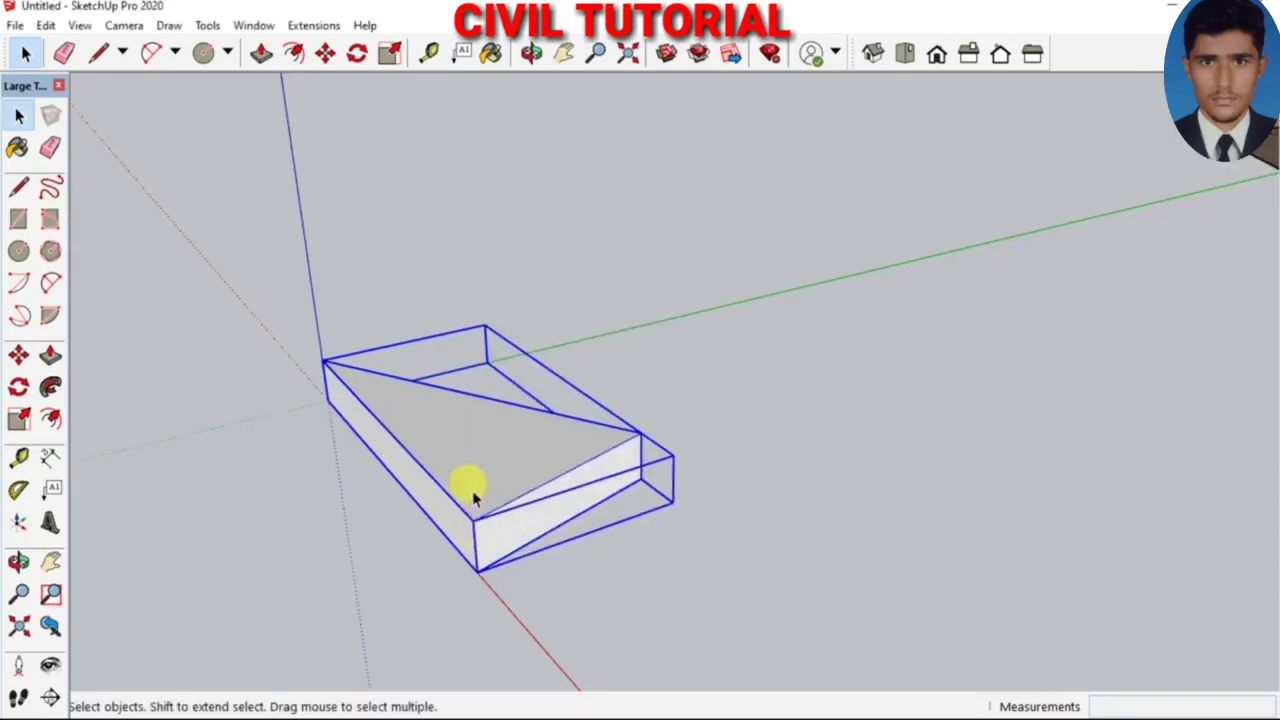
pyautogui.scroll(-3, 450, 430)
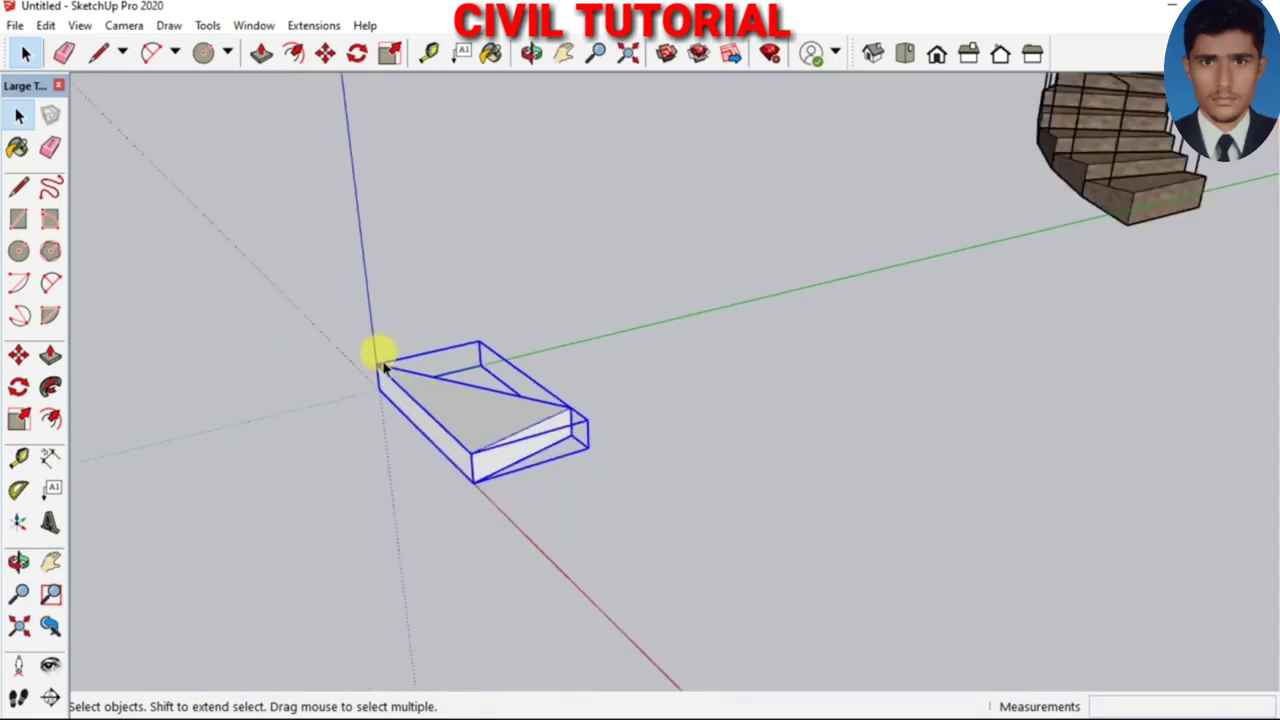
# Rotate-copy the Step1 wedge 30° around the origin, repeating to fill the circle
pyautogui.click(656, 388)
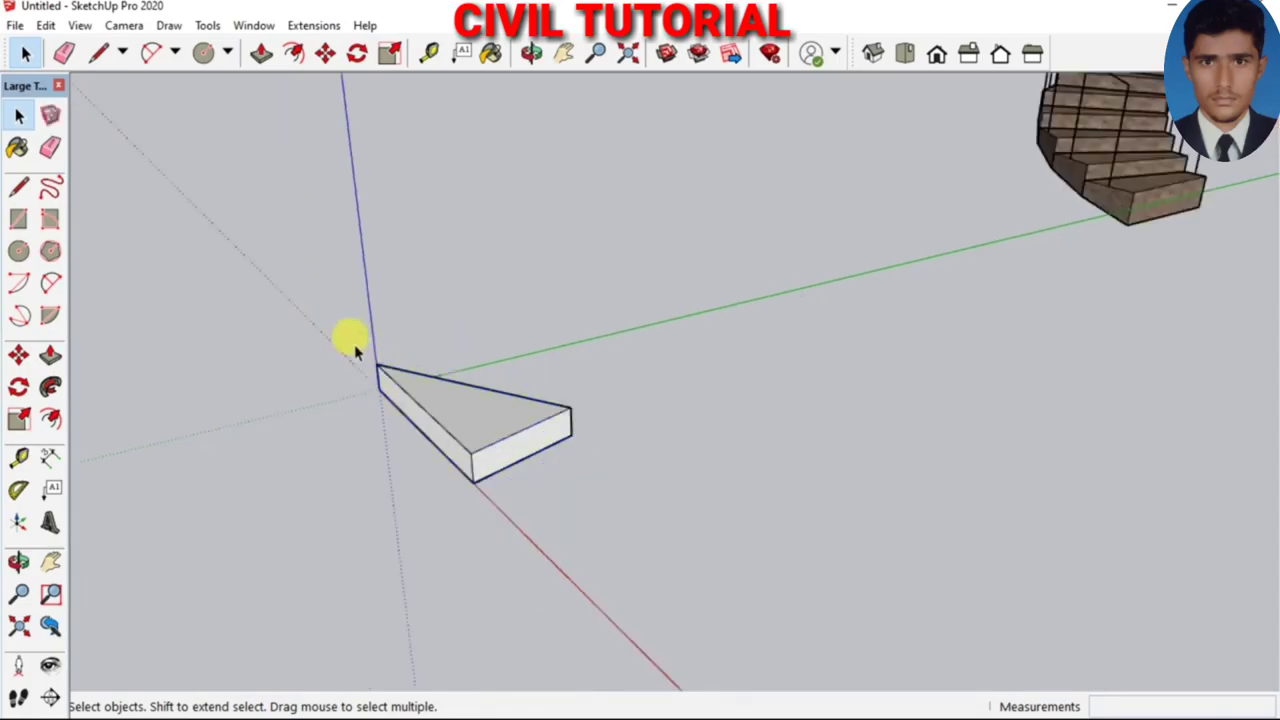
pyautogui.click(434, 400)
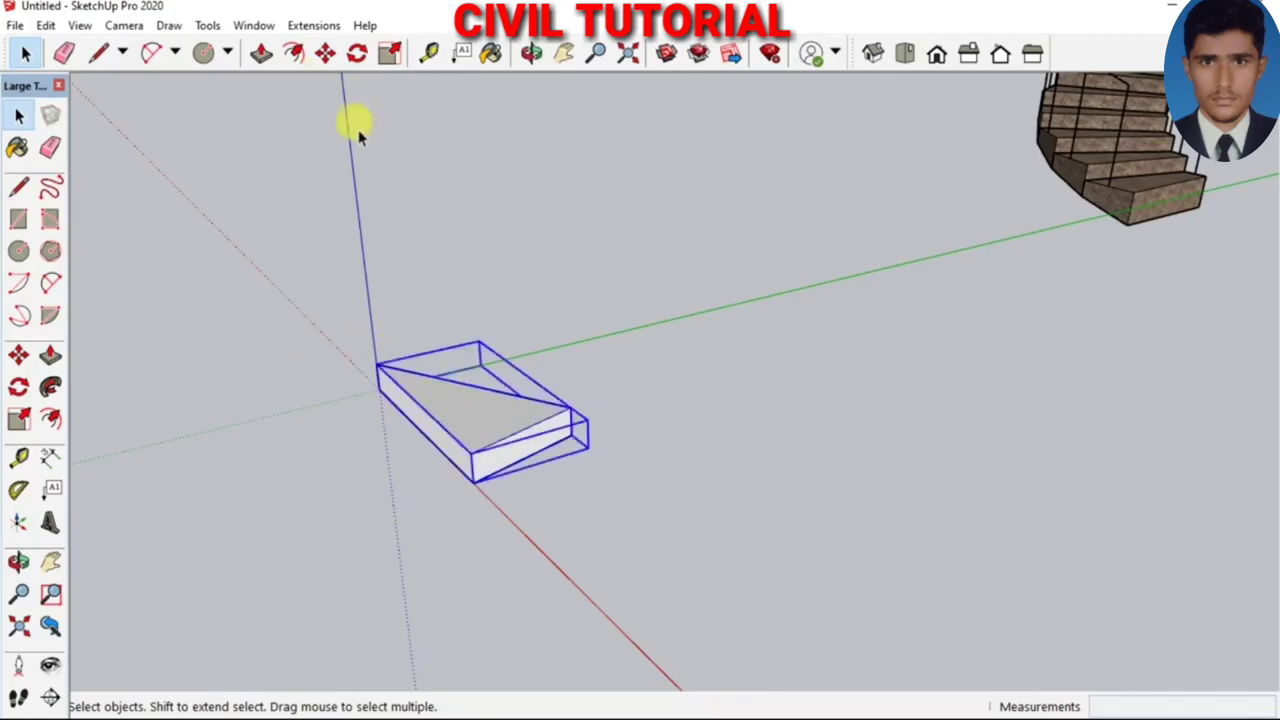
pyautogui.click(356, 55)
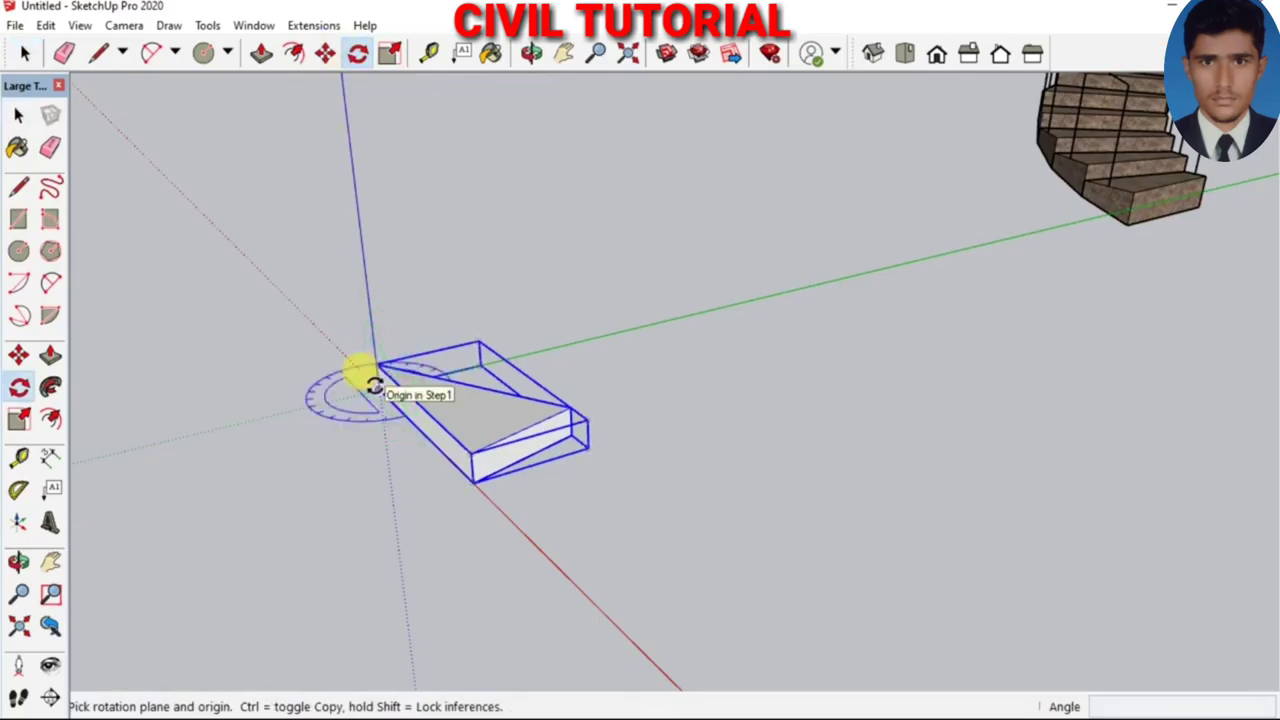
pyautogui.click(378, 389)
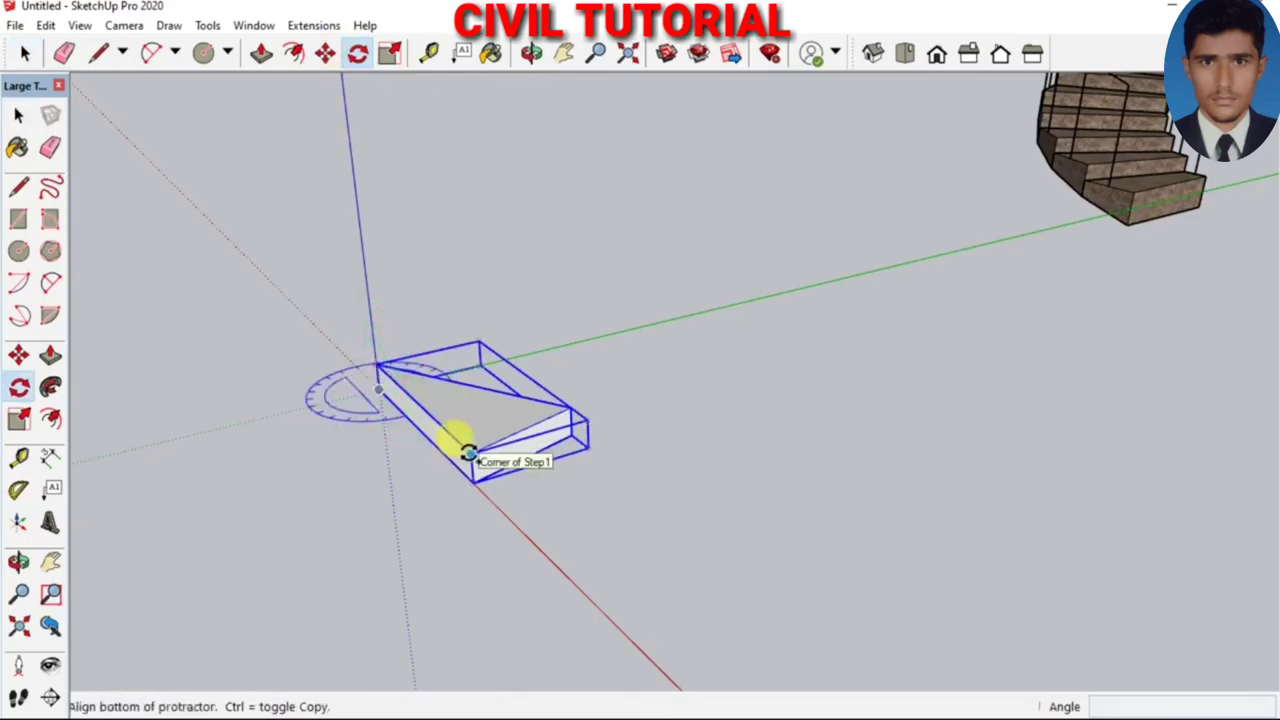
pyautogui.click(472, 452)
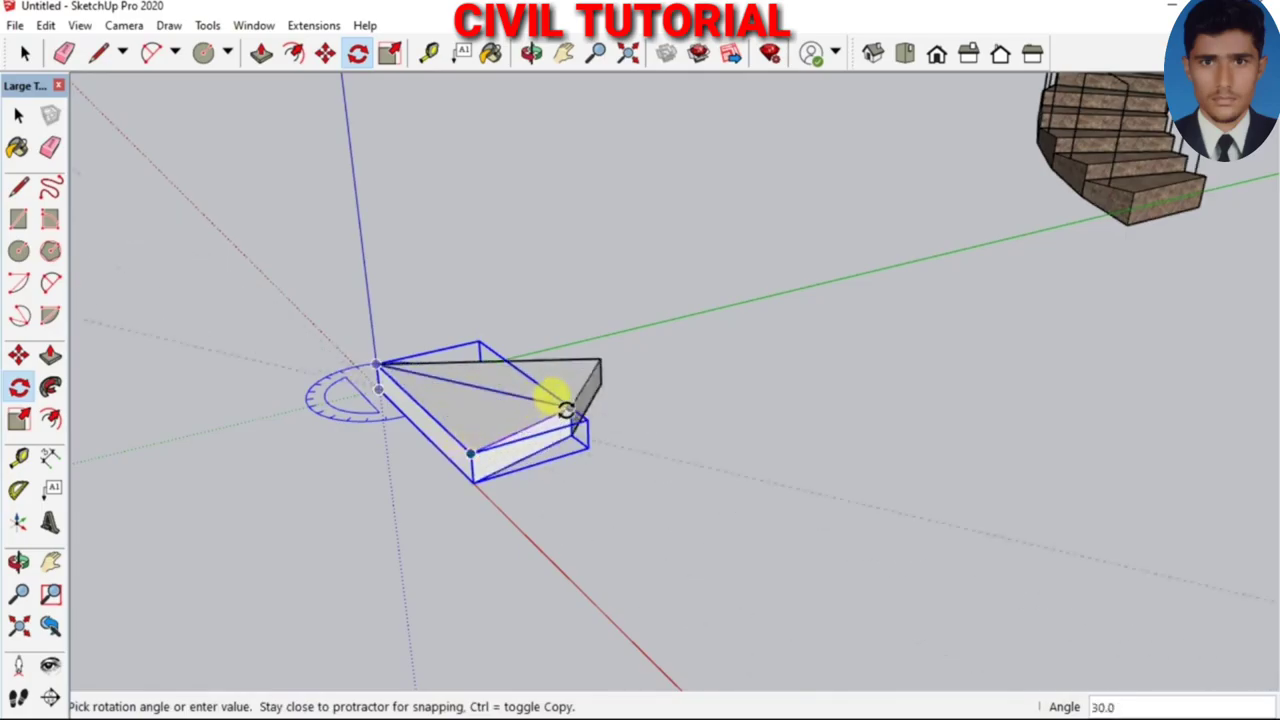
pyautogui.click(566, 410)
pyautogui.write('°11')
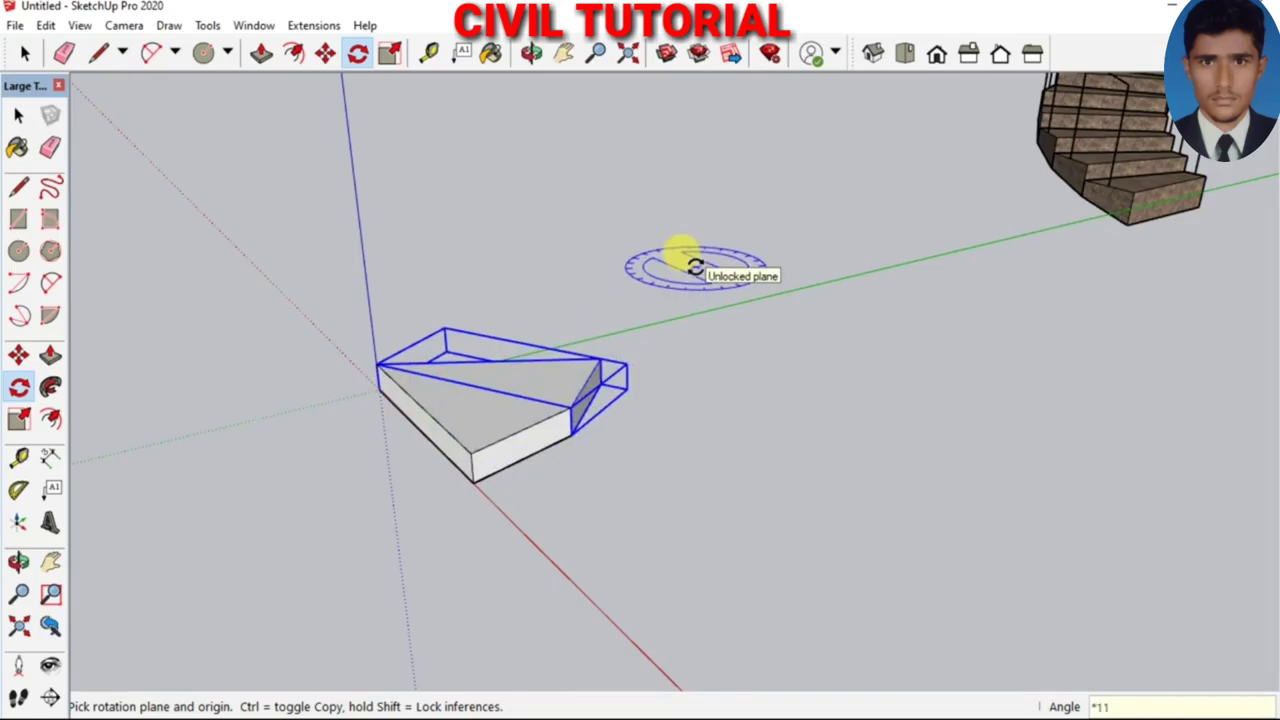
pyautogui.press('Return')
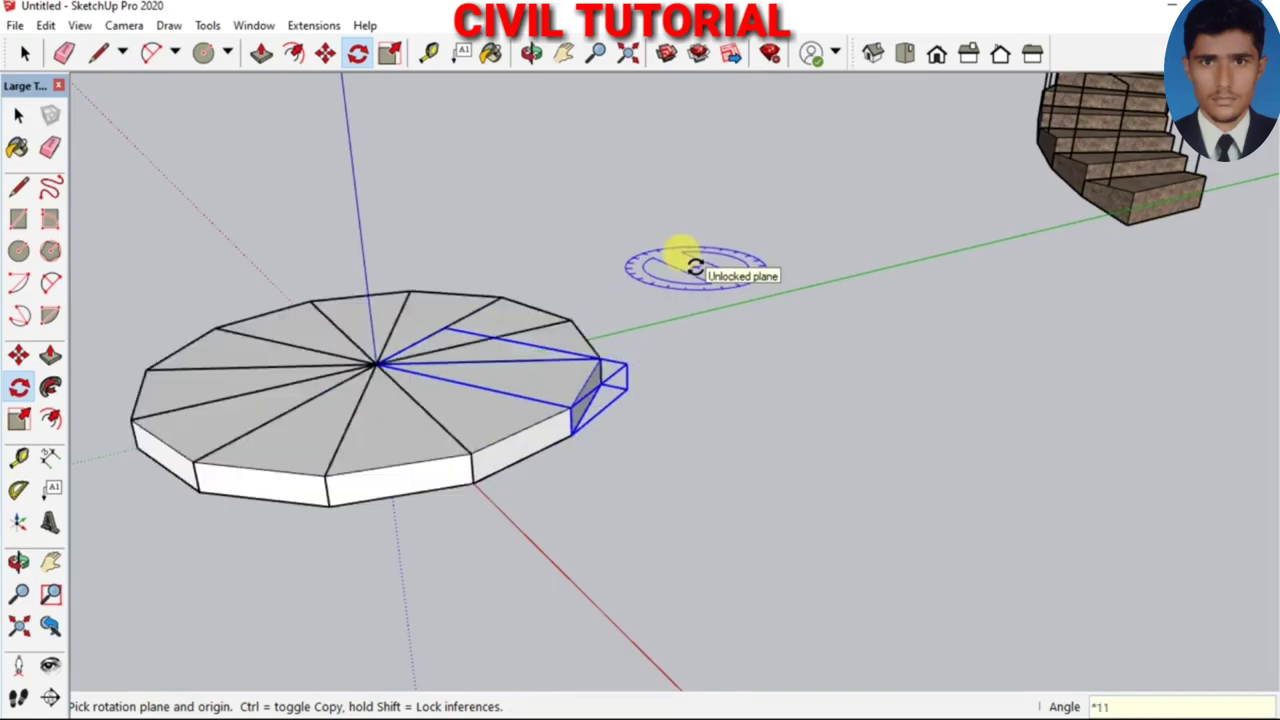
# Undo the extra rotated wedge copy and select the whole 12-wedge disc
pyautogui.moveTo(794, 420); pyautogui.dragTo(817, 400, button='middle')
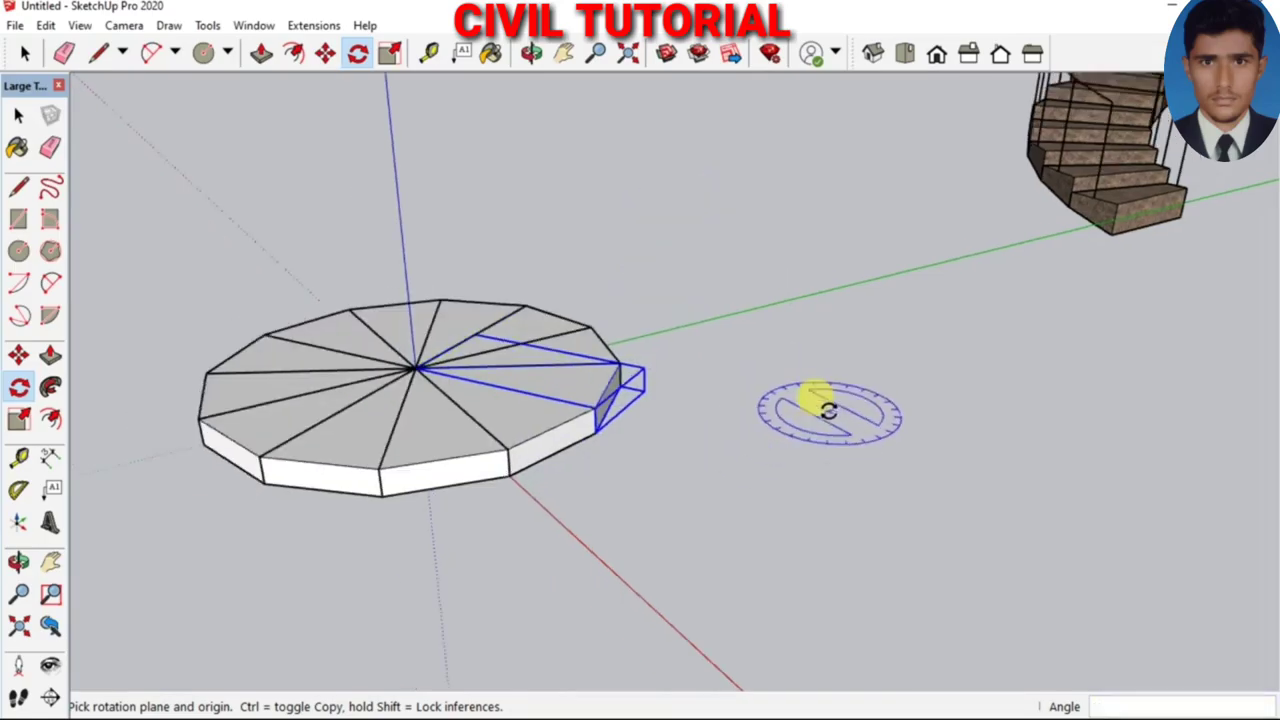
pyautogui.scroll(1, 368, 437)
pyautogui.scroll(1, 336, 372)
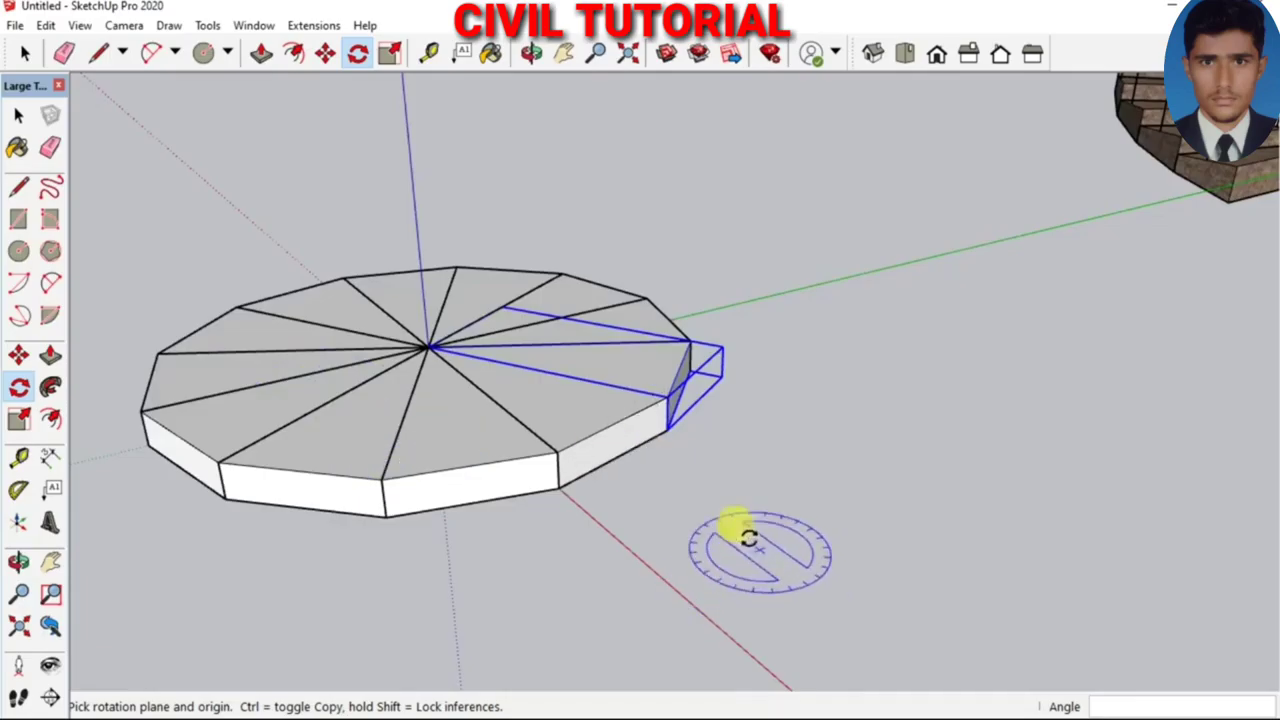
pyautogui.press('space')
pyautogui.hotkey('ctrl', 'z')
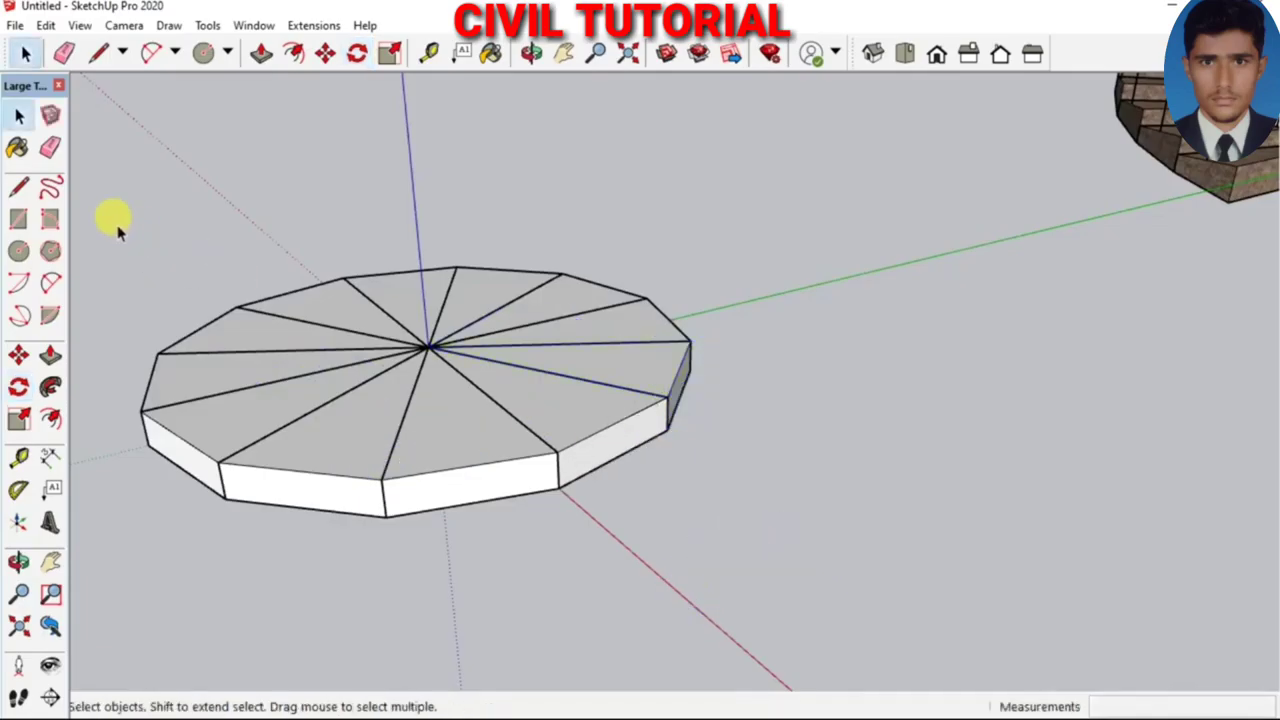
pyautogui.moveTo(114, 222); pyautogui.dragTo(767, 590)
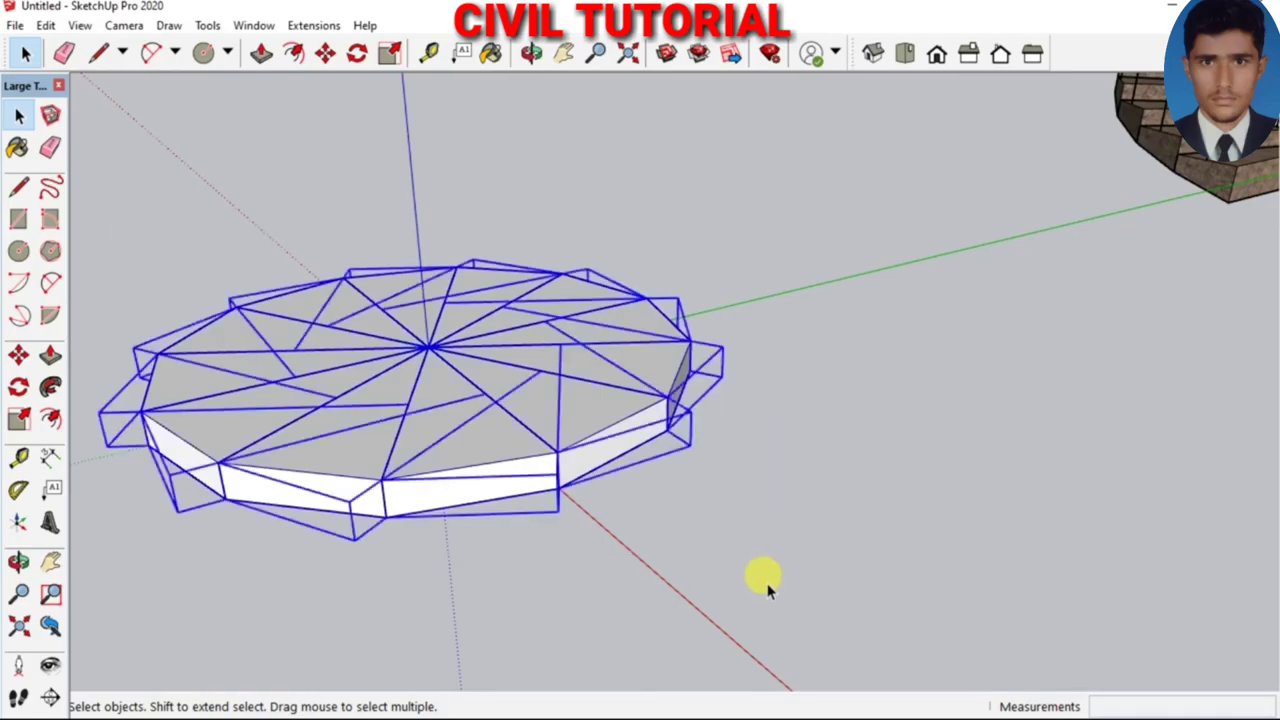
# Copy the disc 6" upward and repeat it eleven times into a stacked cylinder
pyautogui.scroll(1, 420, 585)
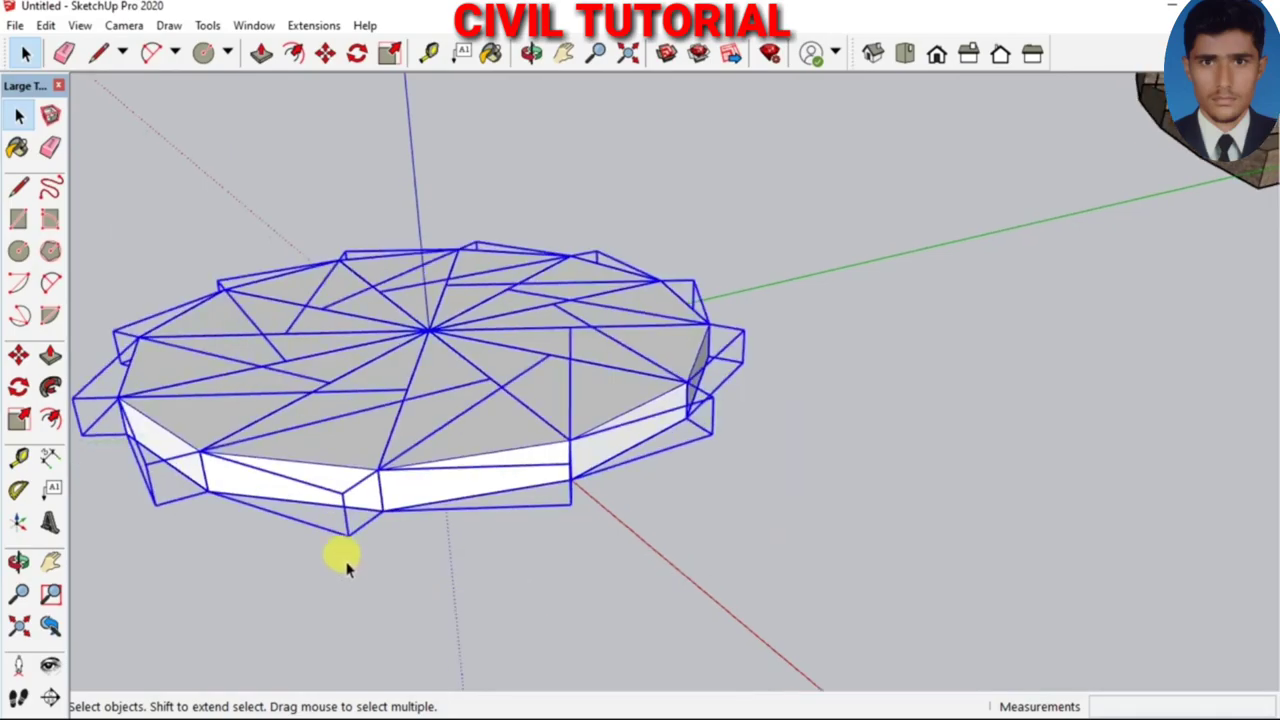
pyautogui.scroll(1, 345, 567)
pyautogui.press('m')
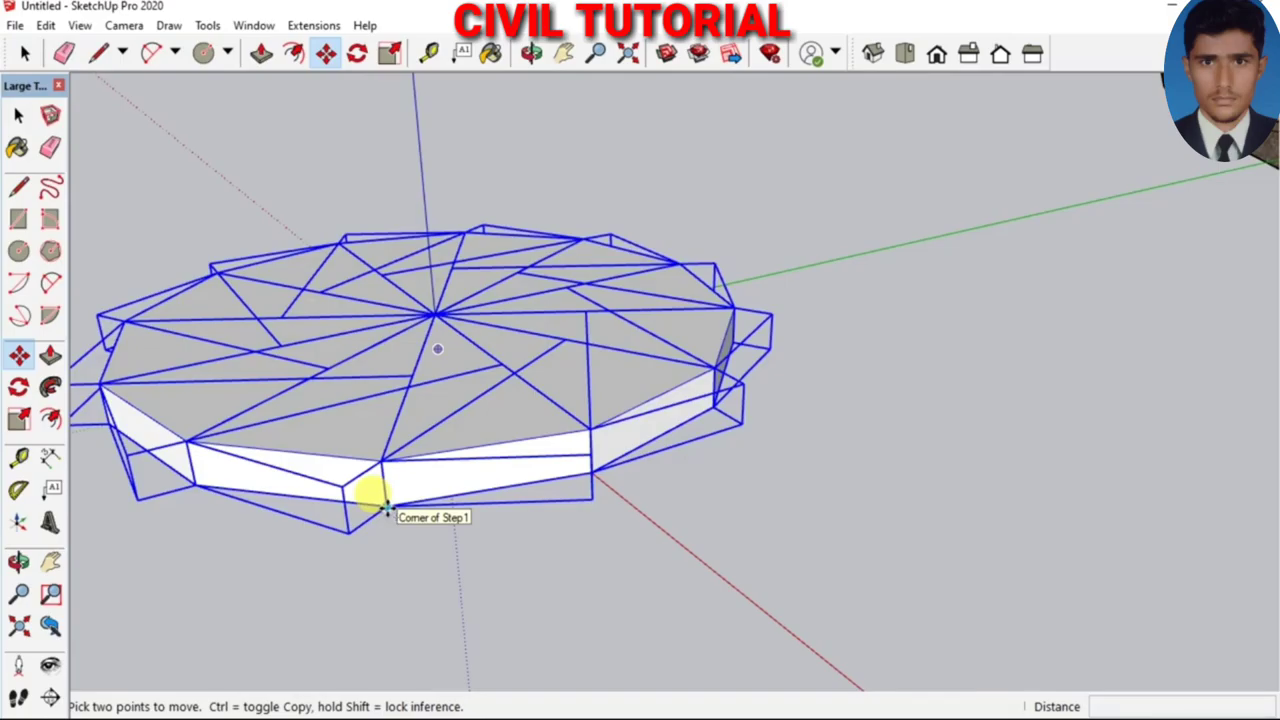
pyautogui.click(385, 505)
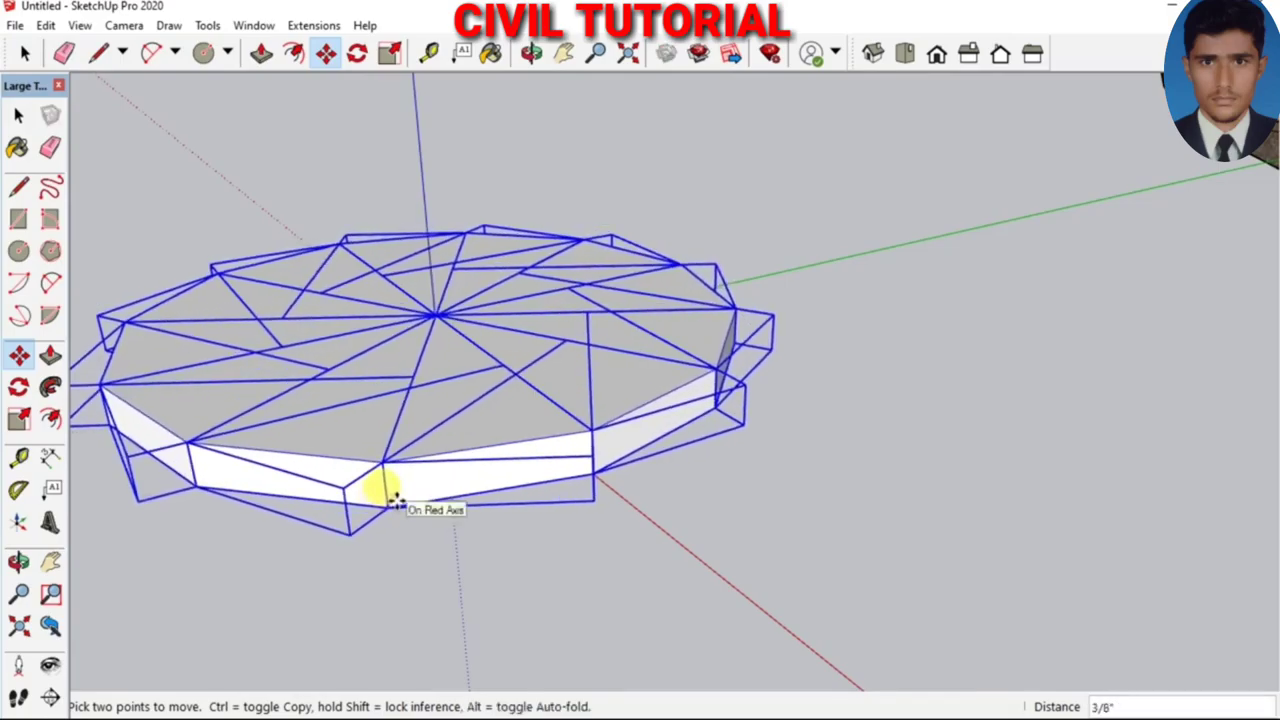
pyautogui.press('ctrl')
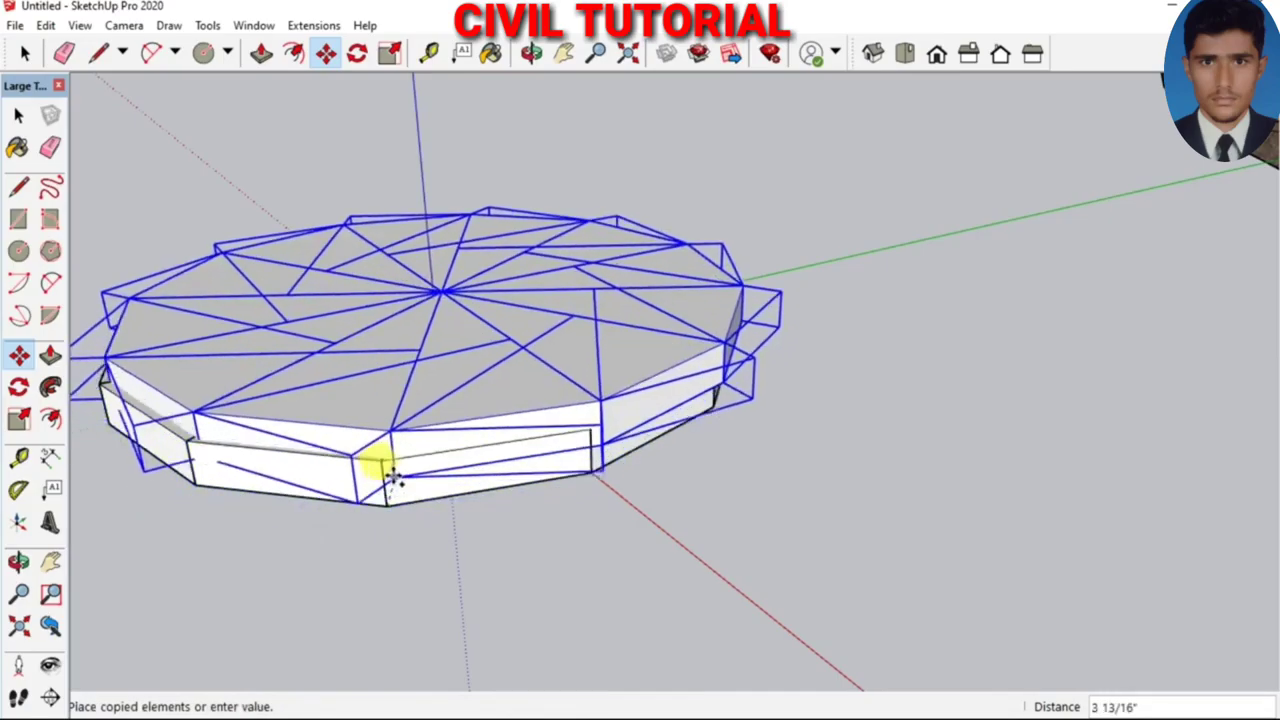
pyautogui.click(388, 462)
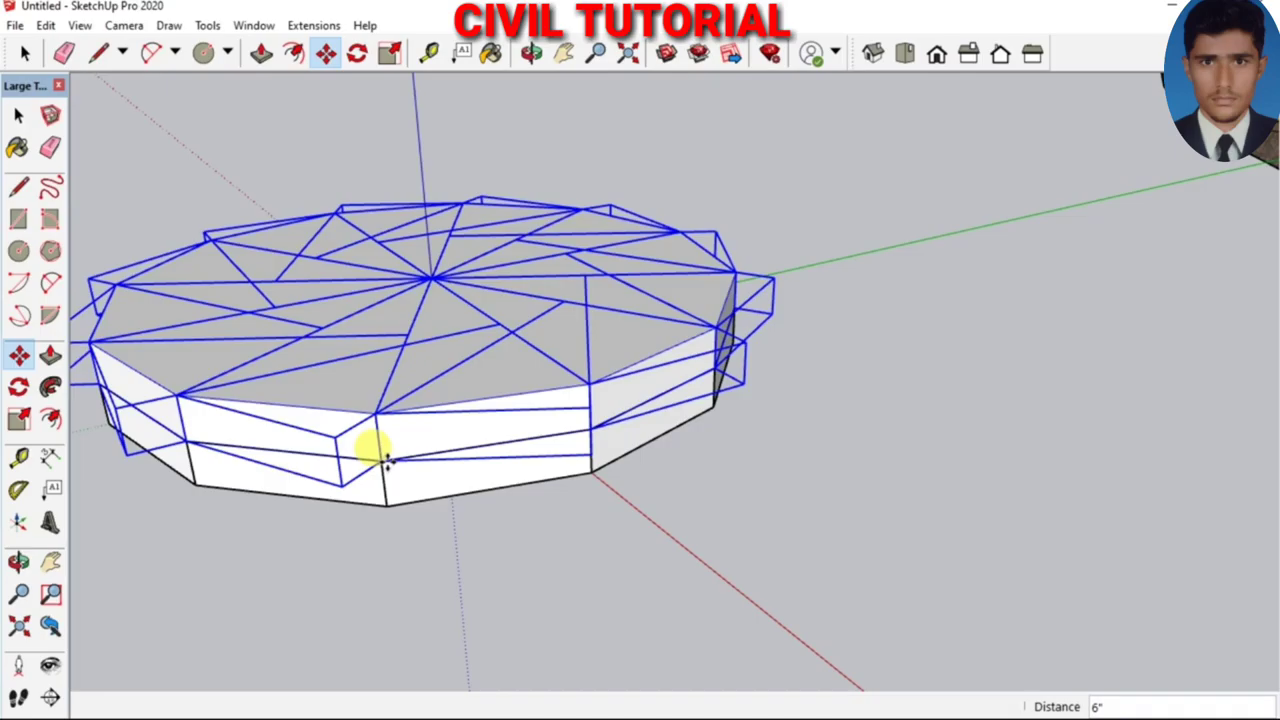
pyautogui.write('*11')
pyautogui.press('Return')
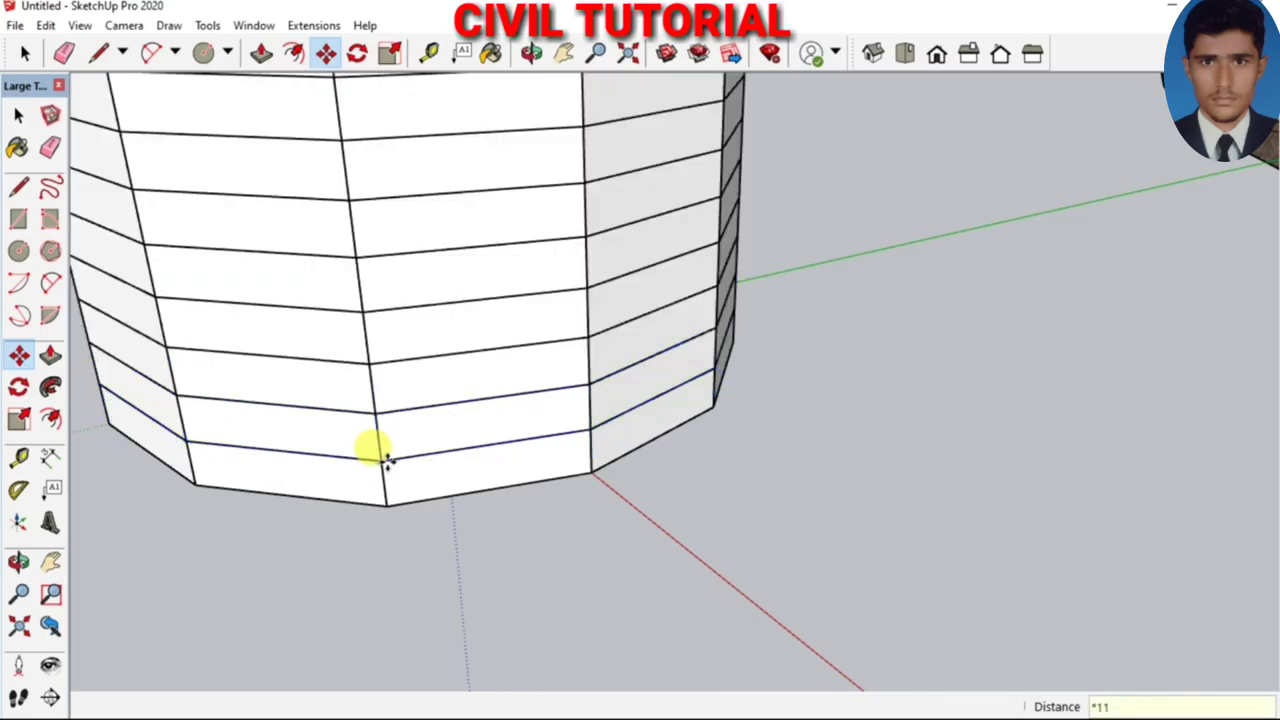
pyautogui.scroll(-3, 540, 565)
pyautogui.scroll(-3, 543, 570)
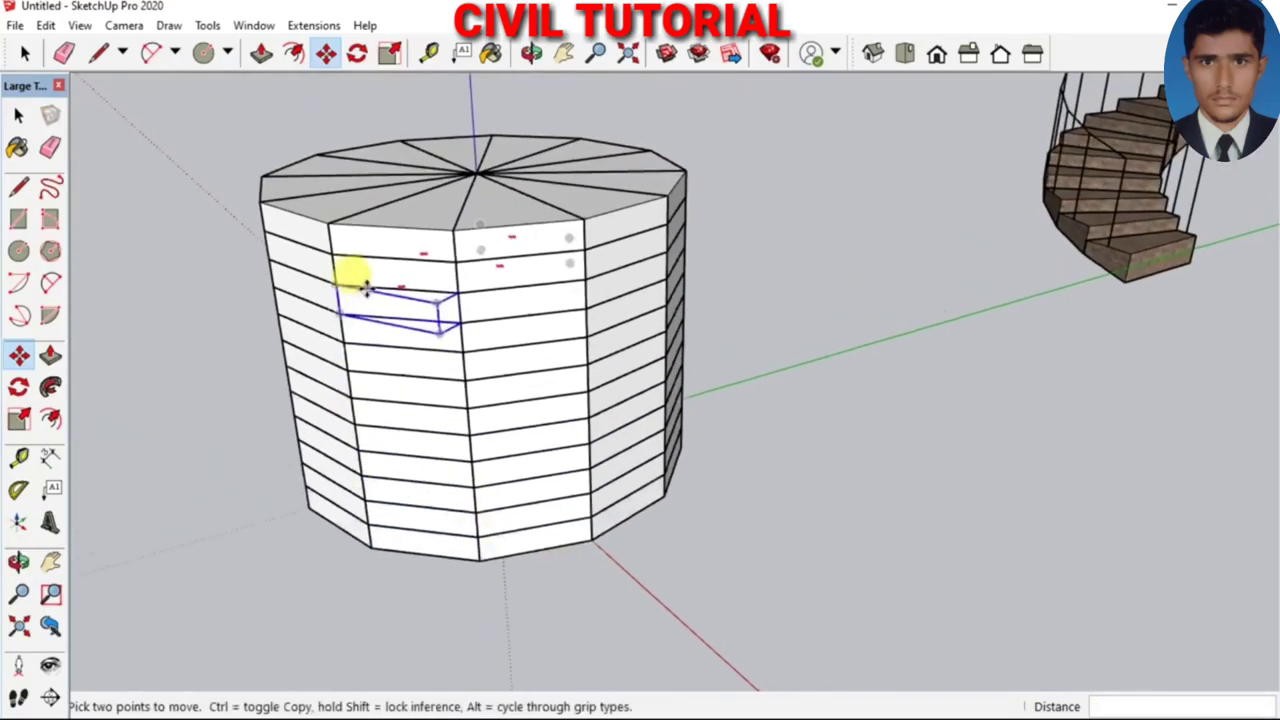
pyautogui.scroll(-1, 443, 349)
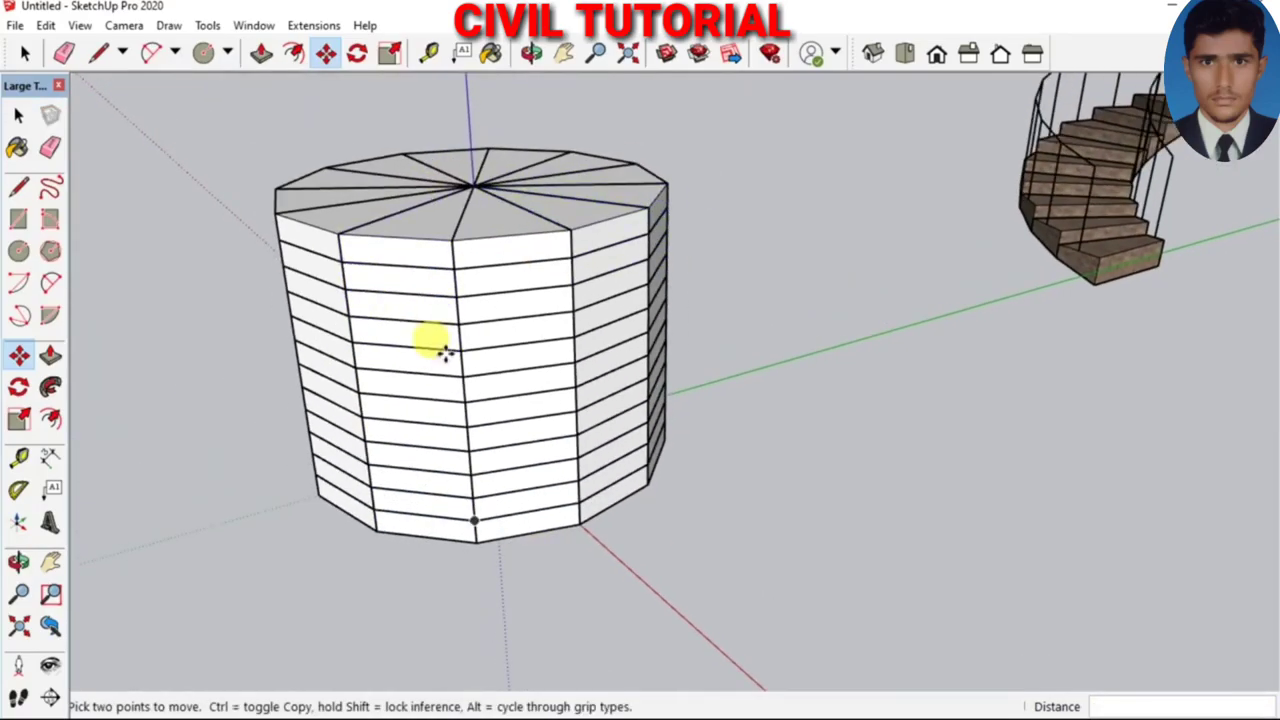
pyautogui.scroll(-2, 443, 349)
# Begin selecting the spiral by picking the first bottom-layer wedges
pyautogui.click(551, 340)
pyautogui.click(601, 207)
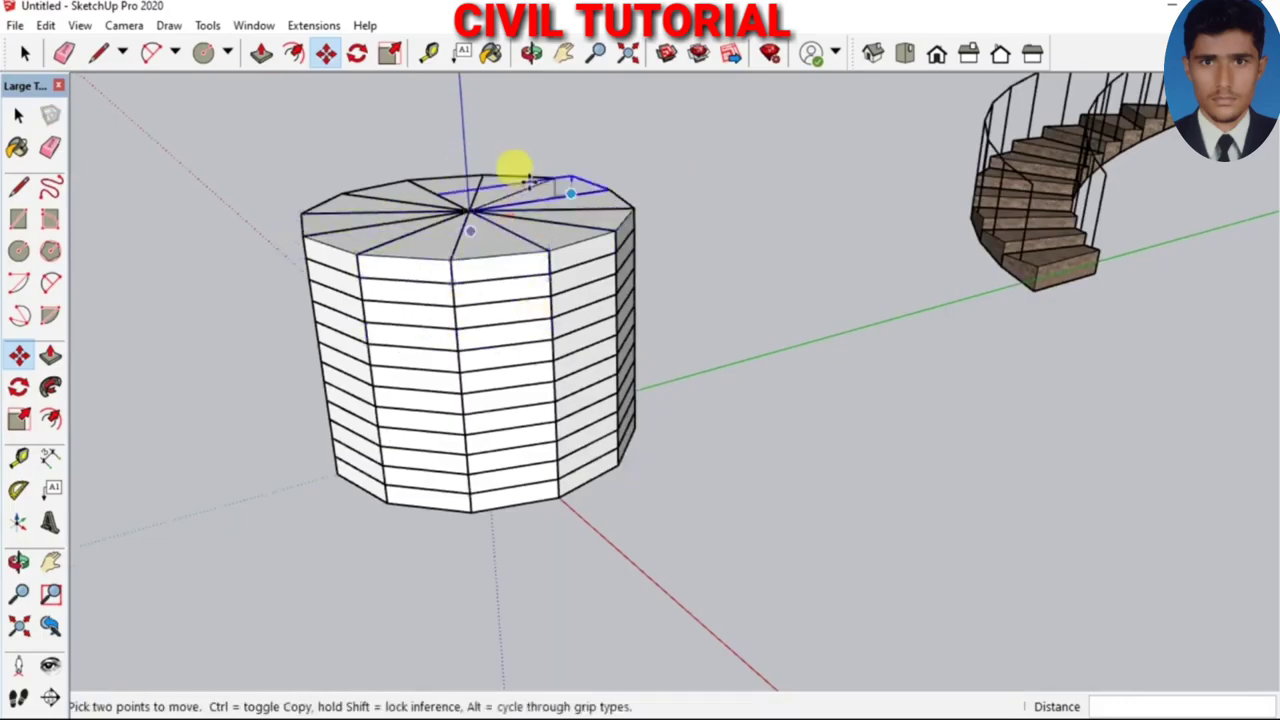
pyautogui.click(640, 238)
pyautogui.click(560, 229)
pyautogui.click(509, 160)
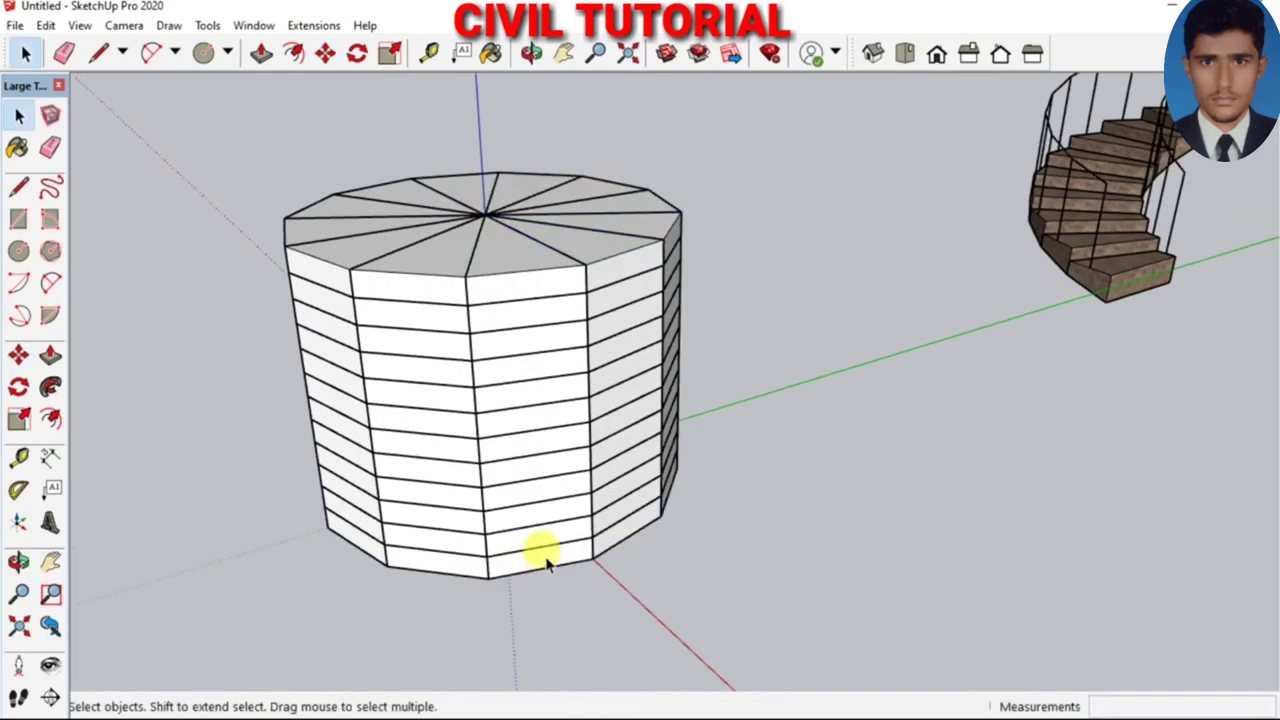
pyautogui.click(535, 556)
pyautogui.keyDown('shift'); pyautogui.click(445, 535); pyautogui.keyUp('shift')
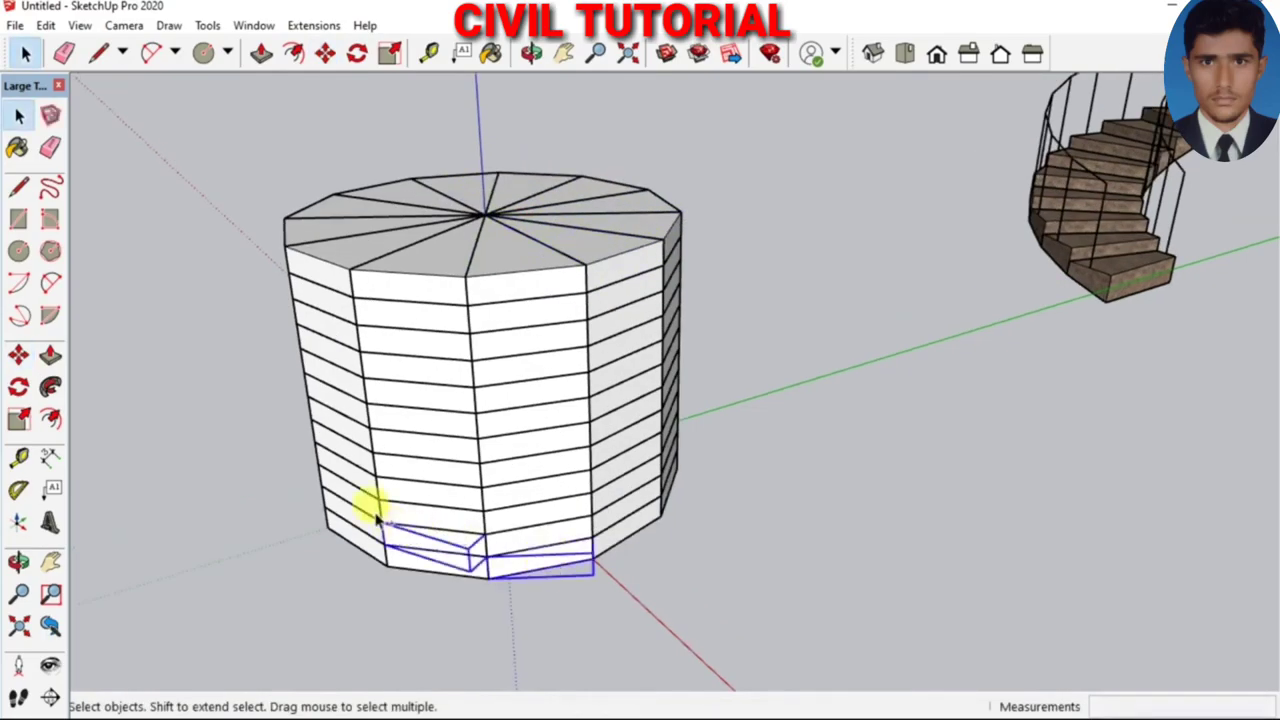
# Add one wedge per layer up the lower half of the tower's spiral
pyautogui.moveTo(274, 388); pyautogui.dragTo(455, 365, button='middle')
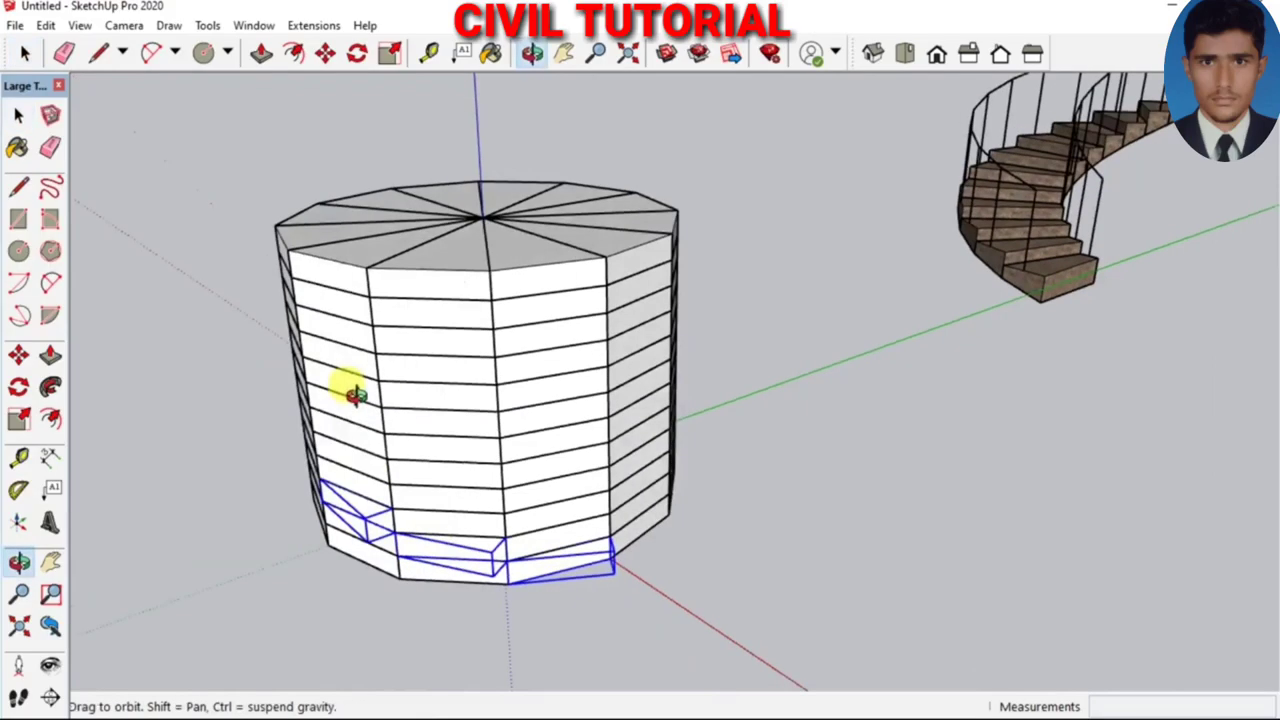
pyautogui.moveTo(455, 365)
pyautogui.mouseDown()
pyautogui.moveTo(471, 329)
pyautogui.moveTo(523, 300)
pyautogui.moveTo(608, 294)
pyautogui.moveTo(837, 320)
pyautogui.mouseUp()
pyautogui.press('space')
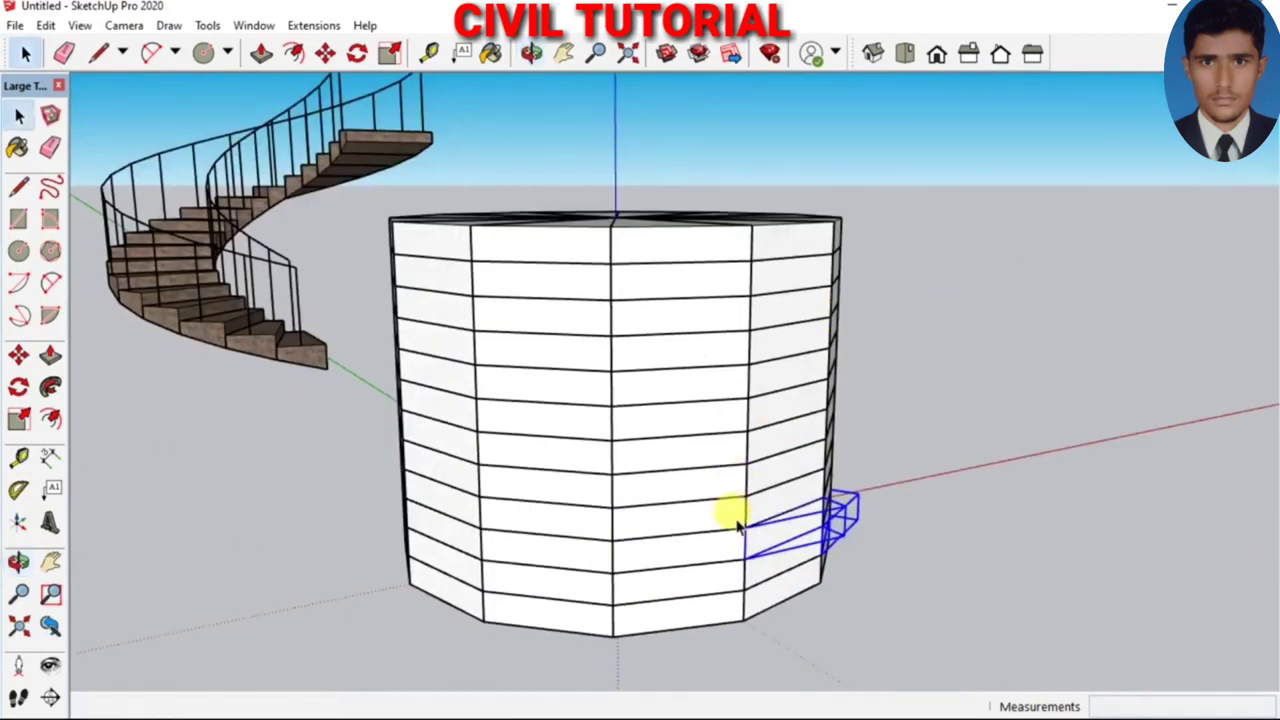
pyautogui.keyDown('shift'); pyautogui.click(678, 515); pyautogui.keyUp('shift')
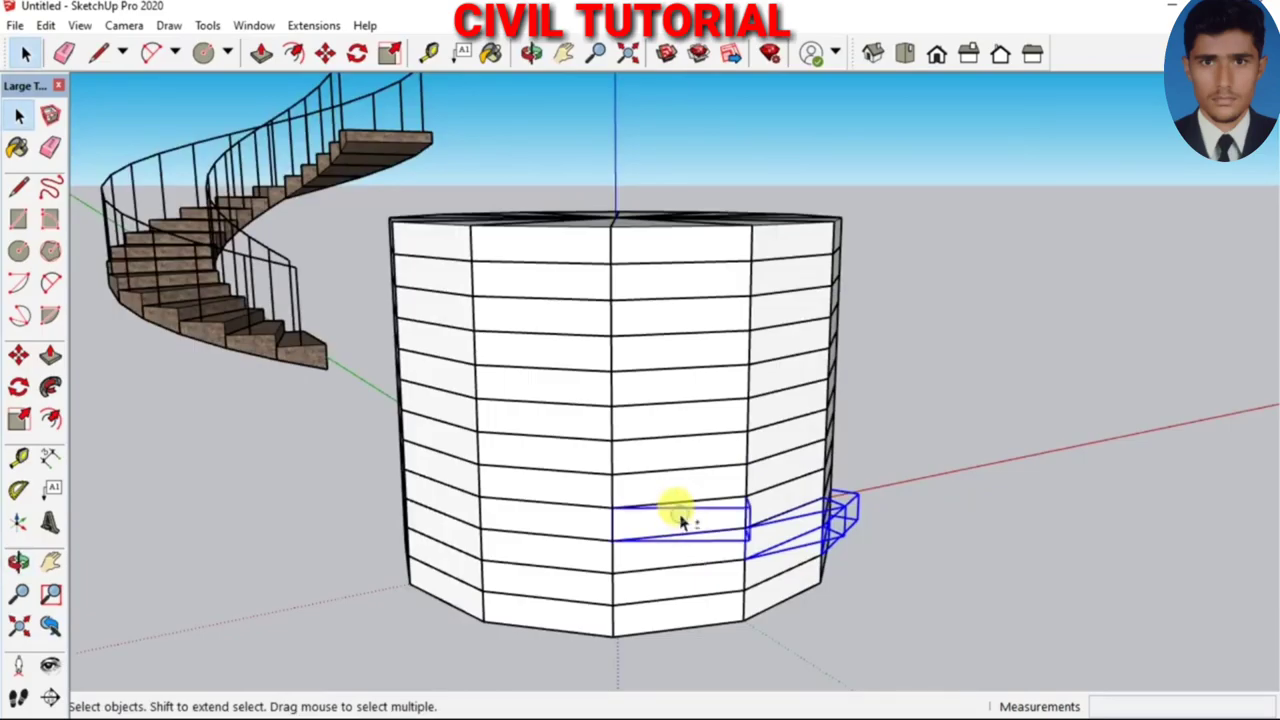
pyautogui.keyDown('shift'); pyautogui.click(560, 482); pyautogui.keyUp('shift')
pyautogui.keyDown('shift'); pyautogui.click(457, 450); pyautogui.keyUp('shift')
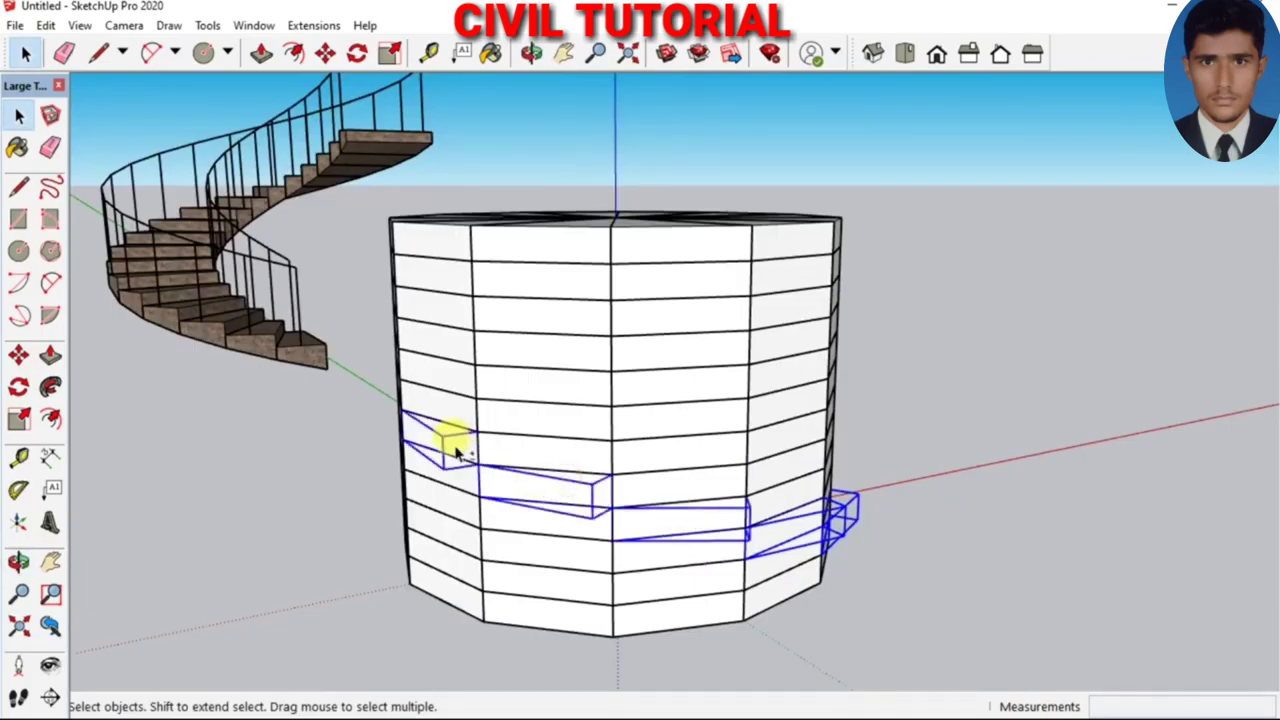
pyautogui.moveTo(457, 450); pyautogui.dragTo(440, 345, button='middle')
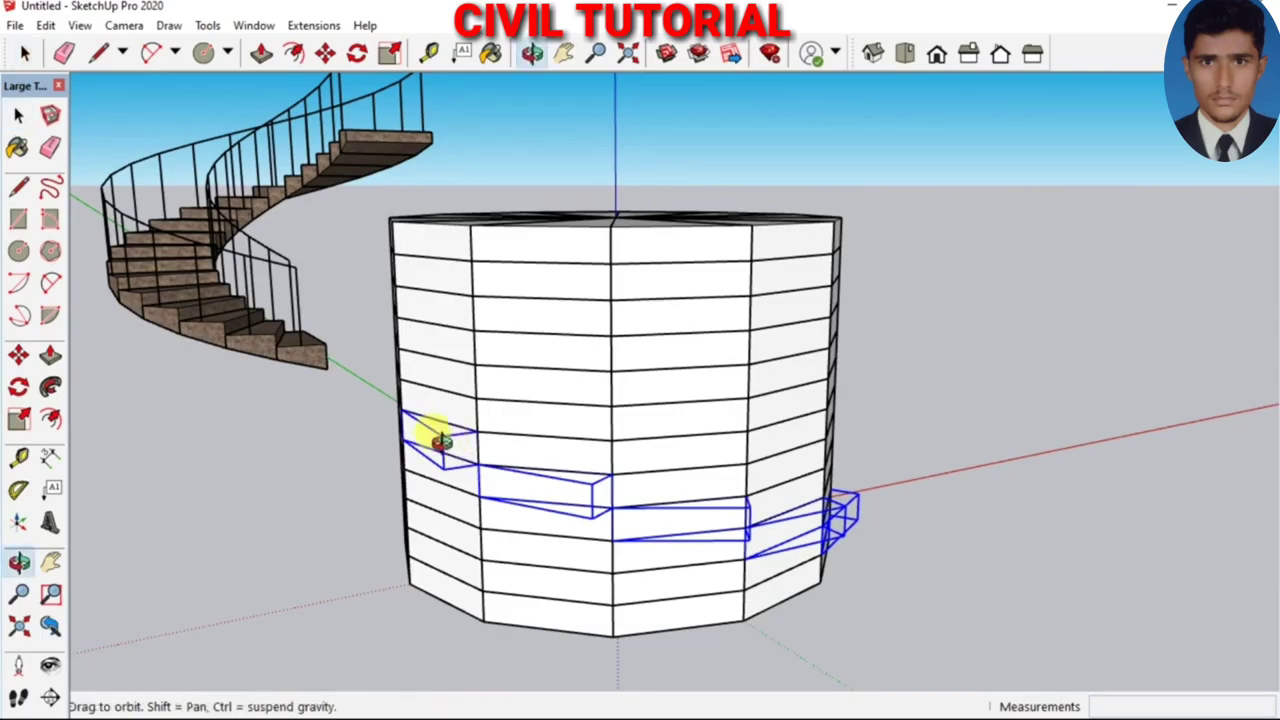
pyautogui.keyDown('shift'); pyautogui.click(440, 345); pyautogui.keyUp('shift')
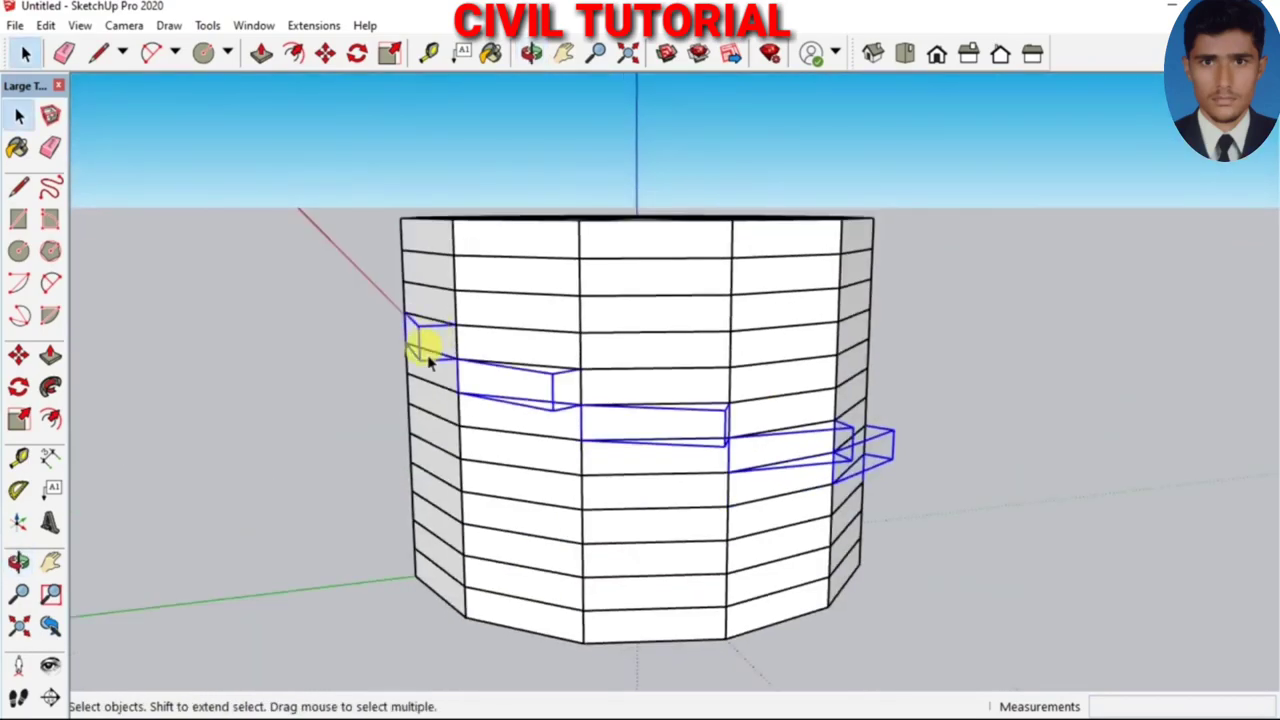
# Add wedges up to the top layer, then select all the remaining wedges instead
pyautogui.moveTo(427, 370); pyautogui.dragTo(945, 410, button='middle')
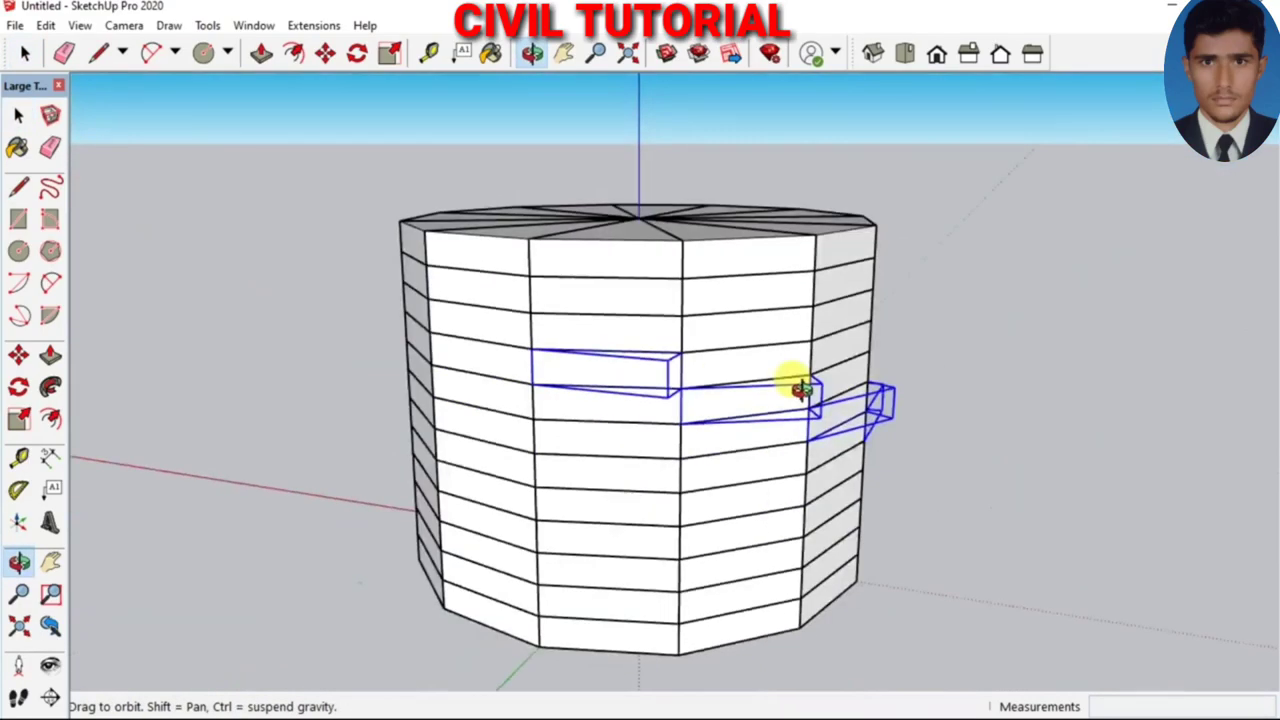
pyautogui.keyDown('shift'); pyautogui.click(630, 355); pyautogui.keyUp('shift')
pyautogui.keyDown('shift'); pyautogui.click(494, 309); pyautogui.keyUp('shift')
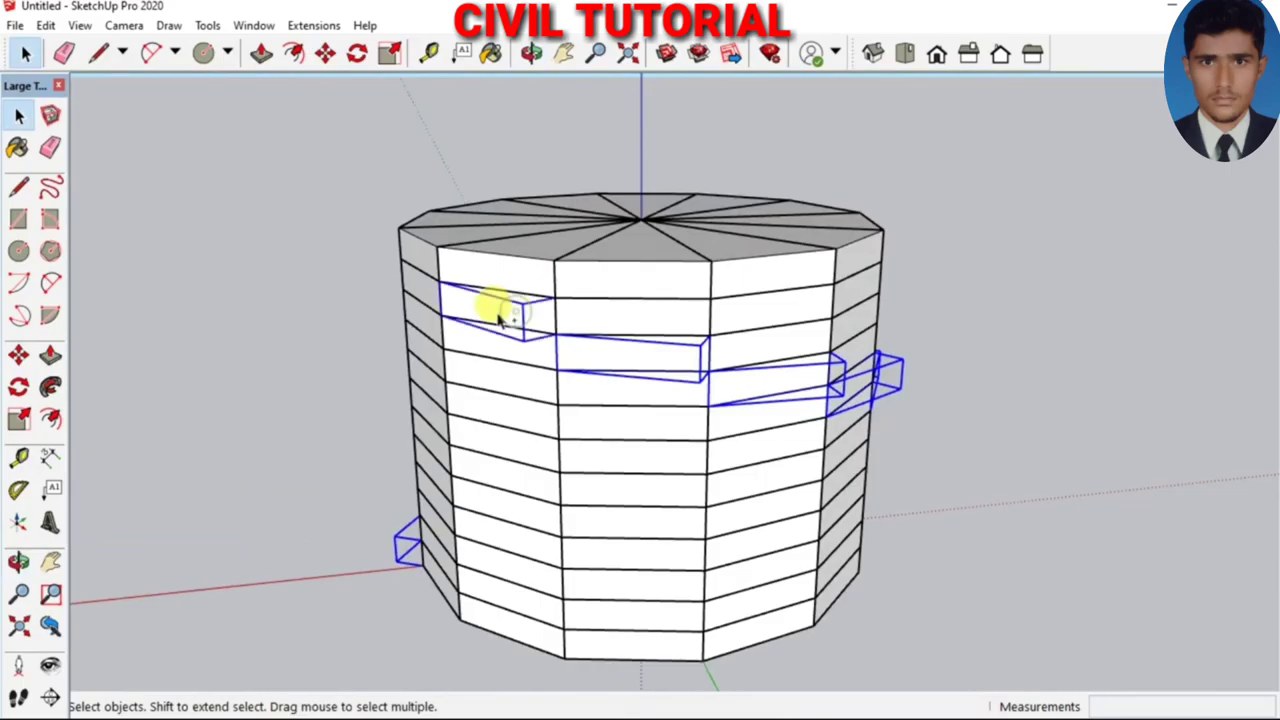
pyautogui.keyDown('shift'); pyautogui.click(430, 268); pyautogui.keyUp('shift')
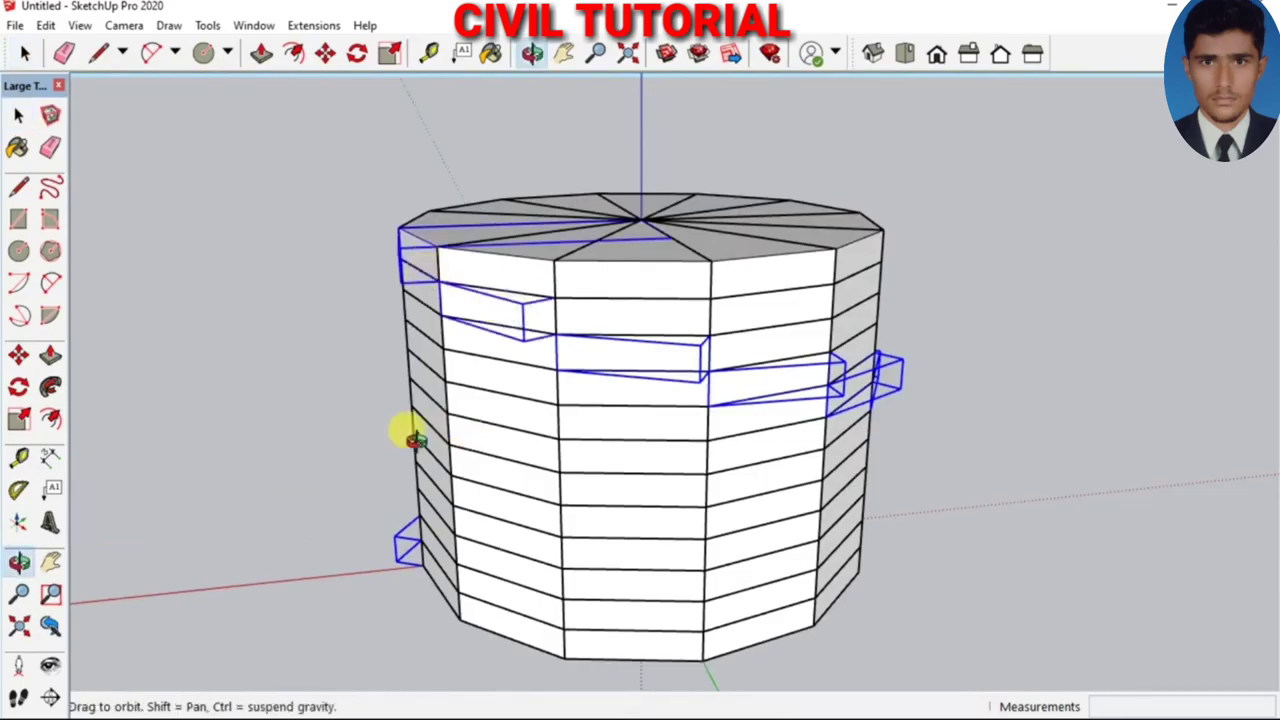
pyautogui.moveTo(415, 438)
pyautogui.mouseDown(button='middle')
pyautogui.moveTo(457, 477)
pyautogui.moveTo(574, 457)
pyautogui.moveTo(694, 414)
pyautogui.moveTo(780, 406)
pyautogui.moveTo(780, 420)
pyautogui.moveTo(674, 489)
pyautogui.mouseUp(button='middle')
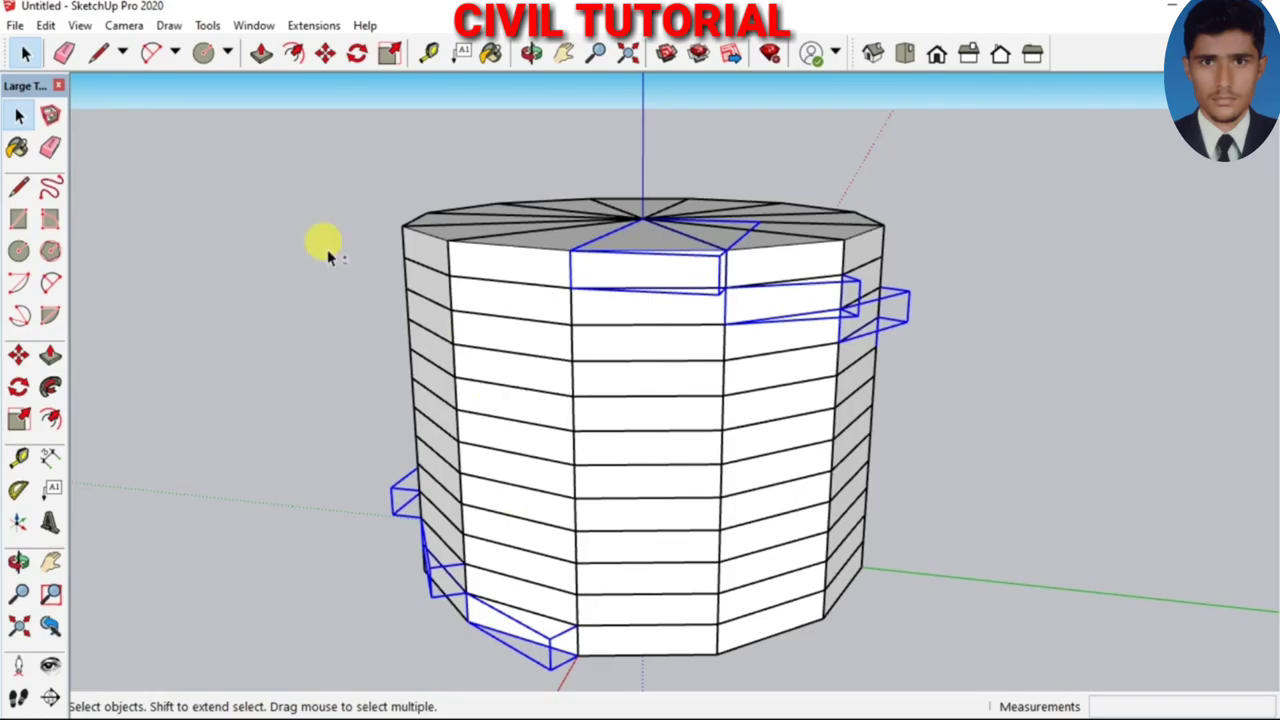
pyautogui.moveTo(281, 149)
pyautogui.mouseDown()
pyautogui.moveTo(735, 543)
pyautogui.moveTo(984, 686)
pyautogui.mouseUp()
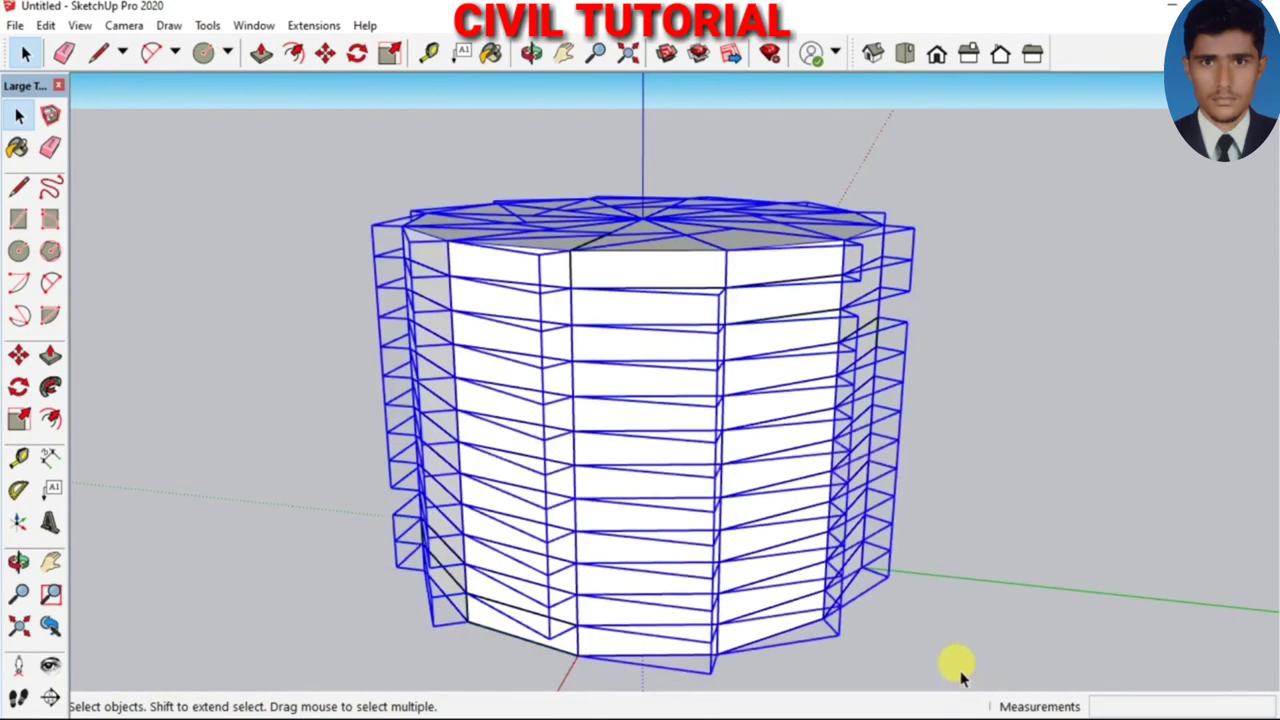
# Delete every wedge outside the spiral and orbit around the remaining steps
pyautogui.press('Delete')
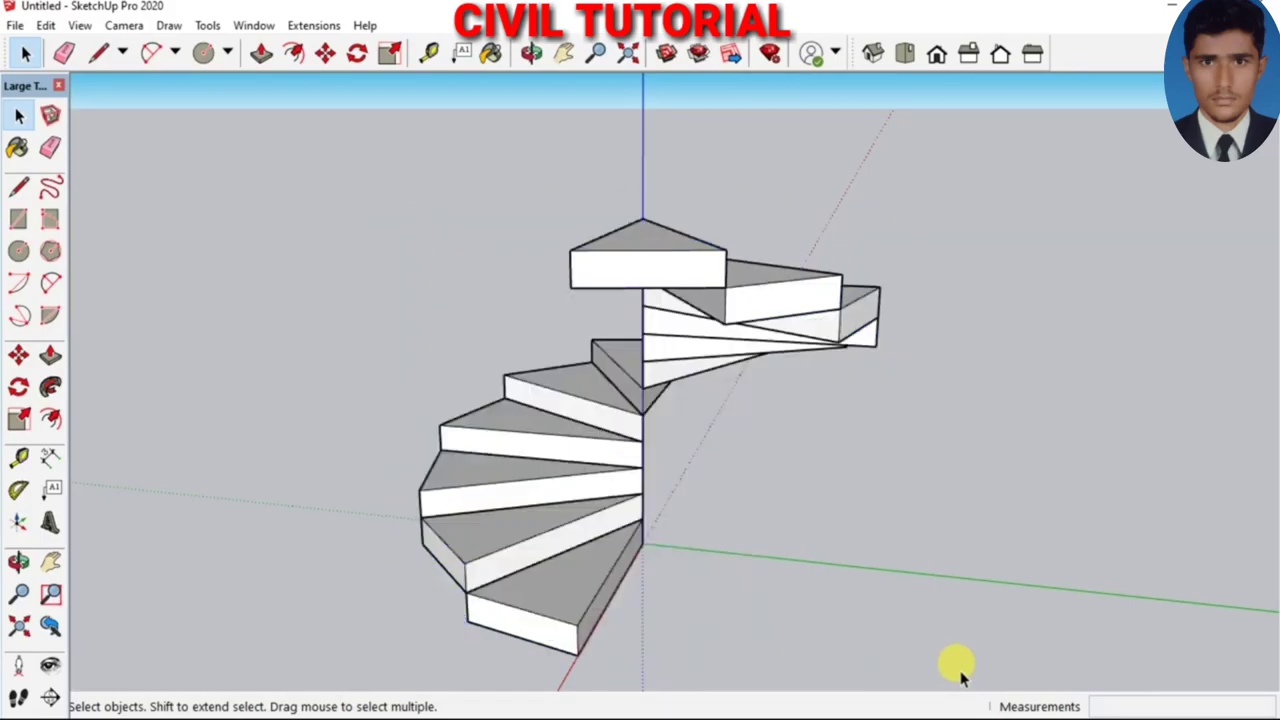
pyautogui.moveTo(960, 678); pyautogui.dragTo(570, 458, button='middle')
pyautogui.moveTo(447, 424)
pyautogui.mouseDown()
pyautogui.moveTo(1049, 420)
pyautogui.moveTo(851, 466)
pyautogui.moveTo(652, 393)
pyautogui.moveTo(634, 400)
pyautogui.moveTo(663, 549)
pyautogui.mouseUp()
pyautogui.scroll(2, 640, 510)
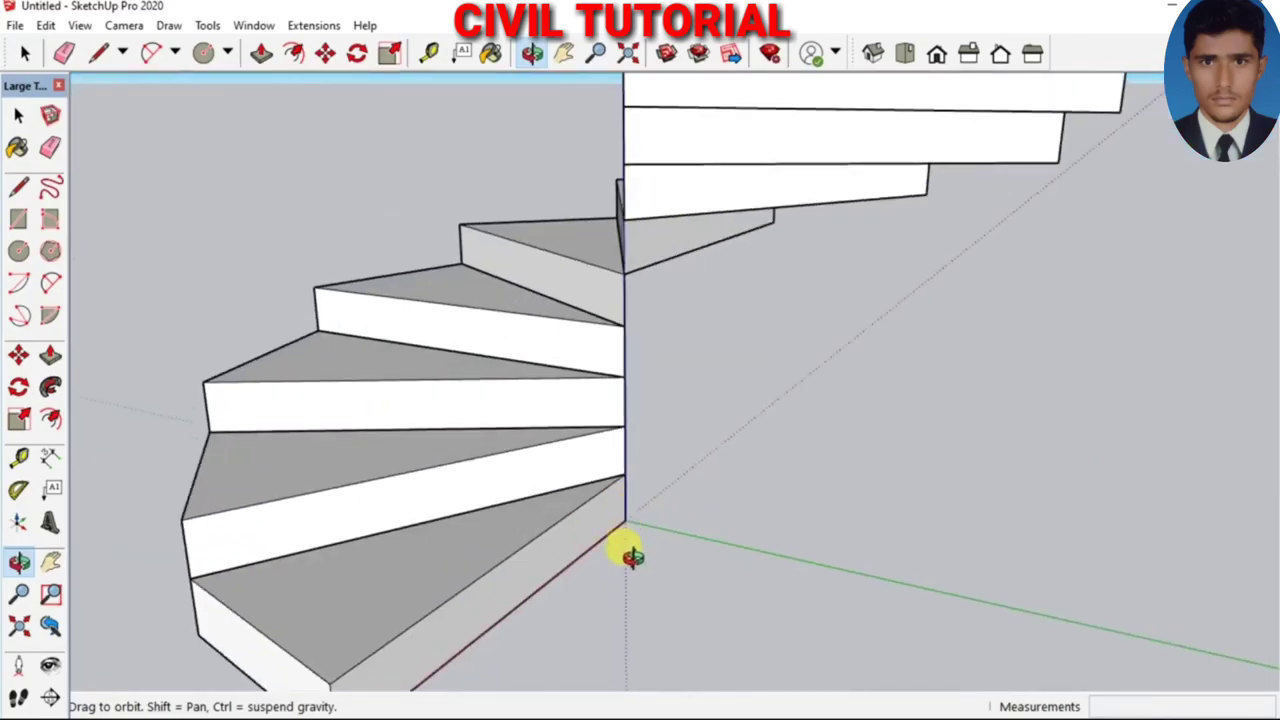
# Draw a 2.5 radius circle at the stair centre and pull it up into a 7' 3 1/8" column
pyautogui.press('c')
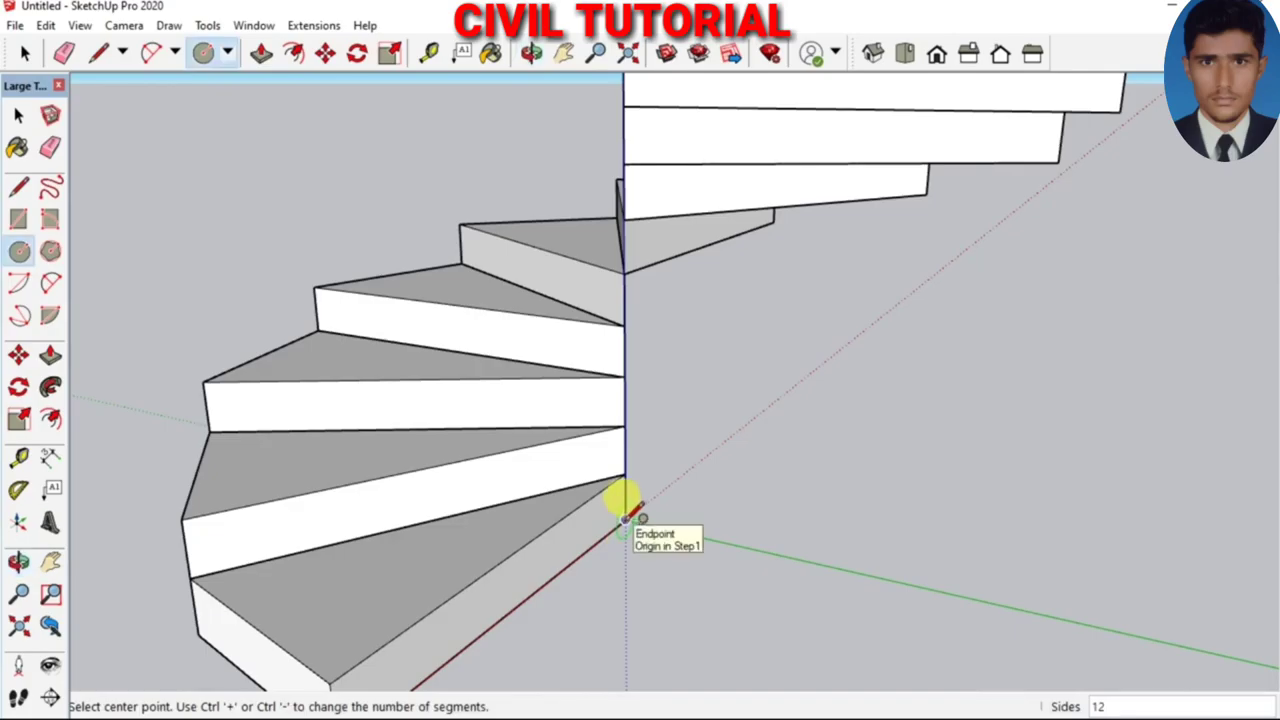
pyautogui.click(625, 517)
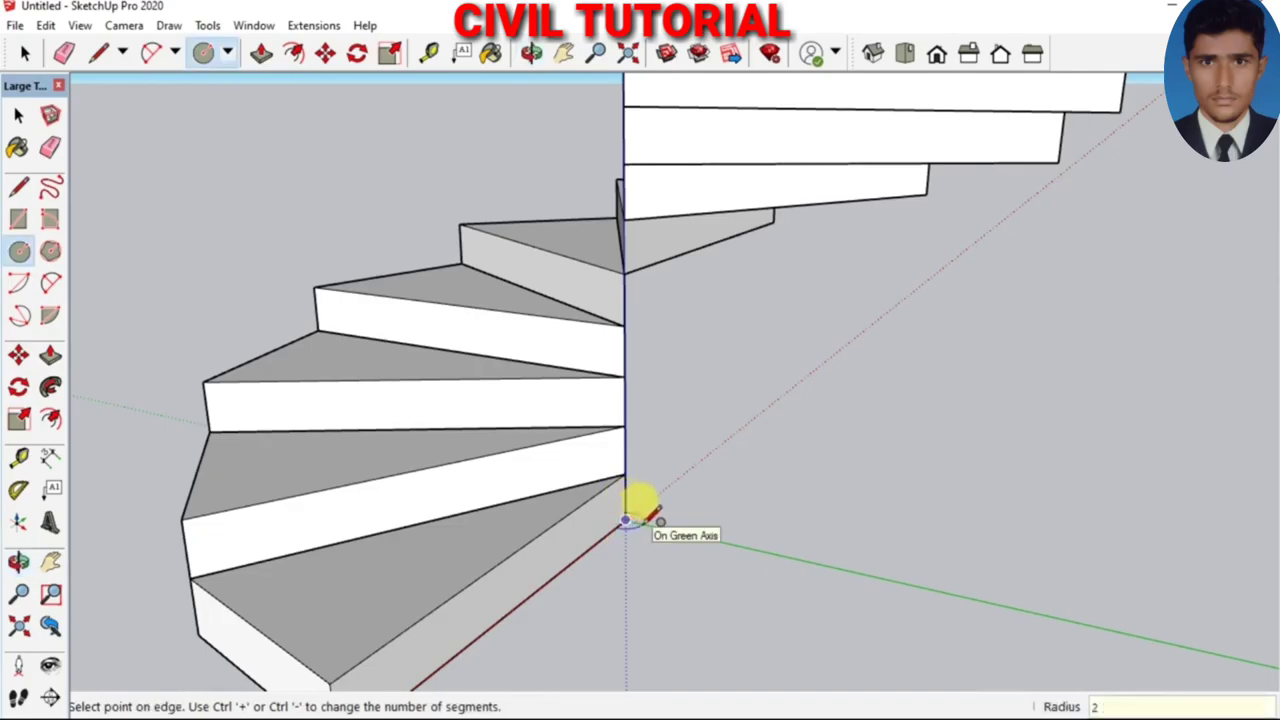
pyautogui.write('.5')
pyautogui.press('Return')
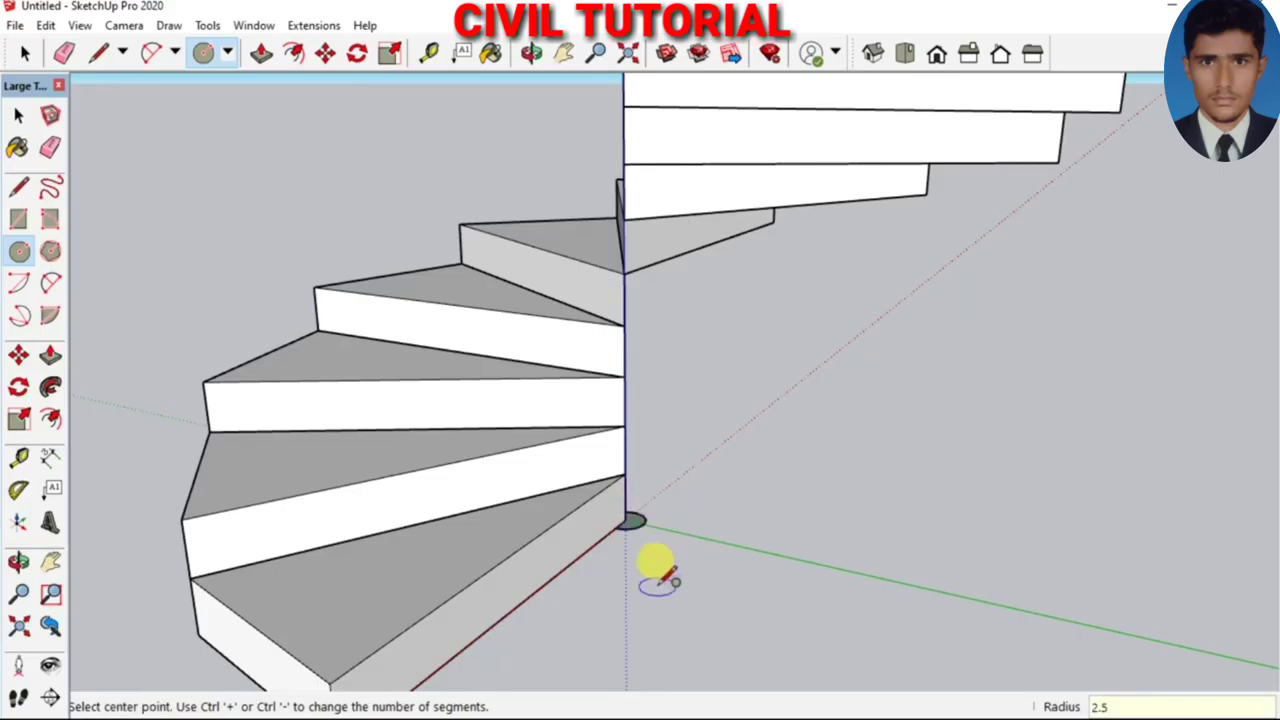
pyautogui.press('p')
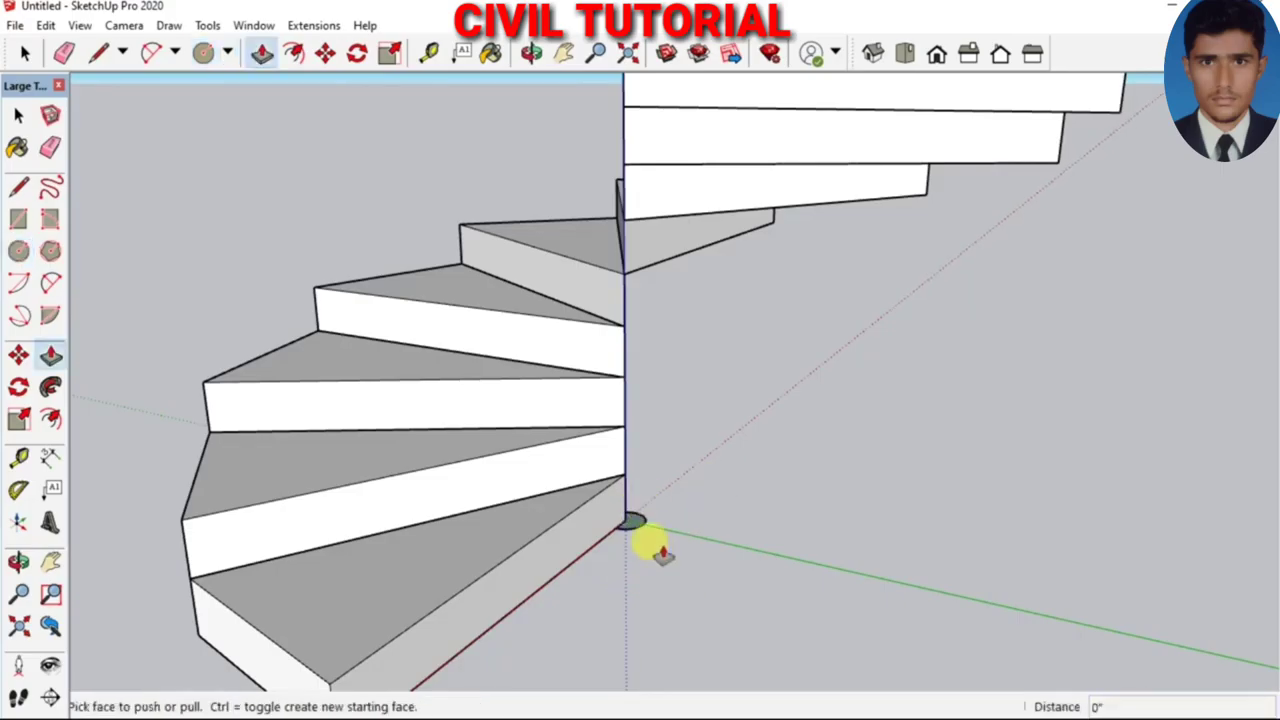
pyautogui.click(628, 522)
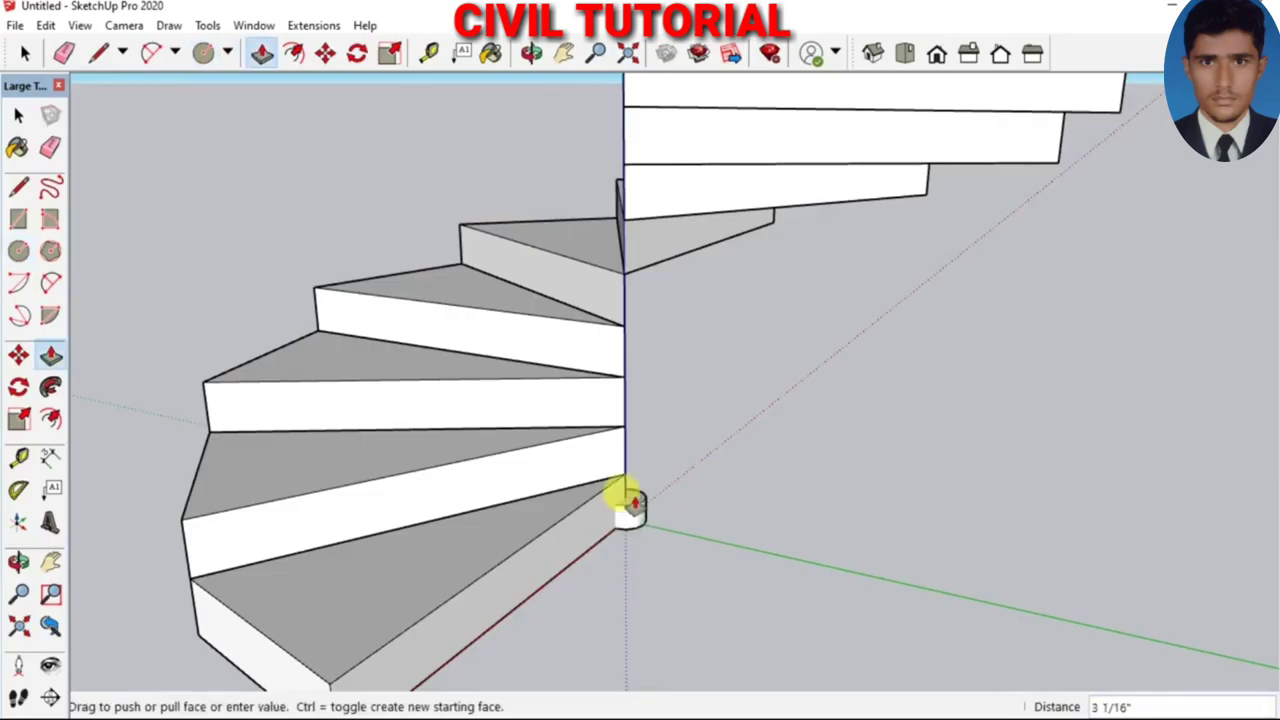
pyautogui.scroll(-3, 628, 500)
pyautogui.click(623, 63)
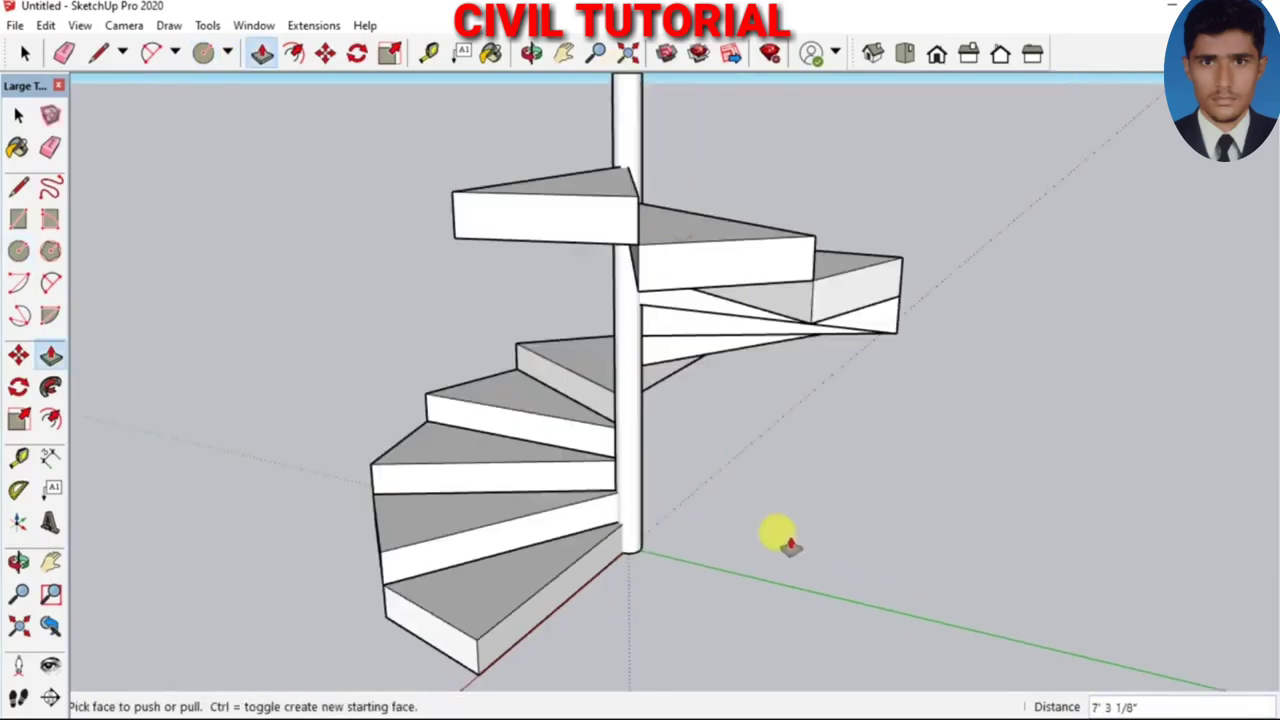
pyautogui.scroll(-2, 740, 540)
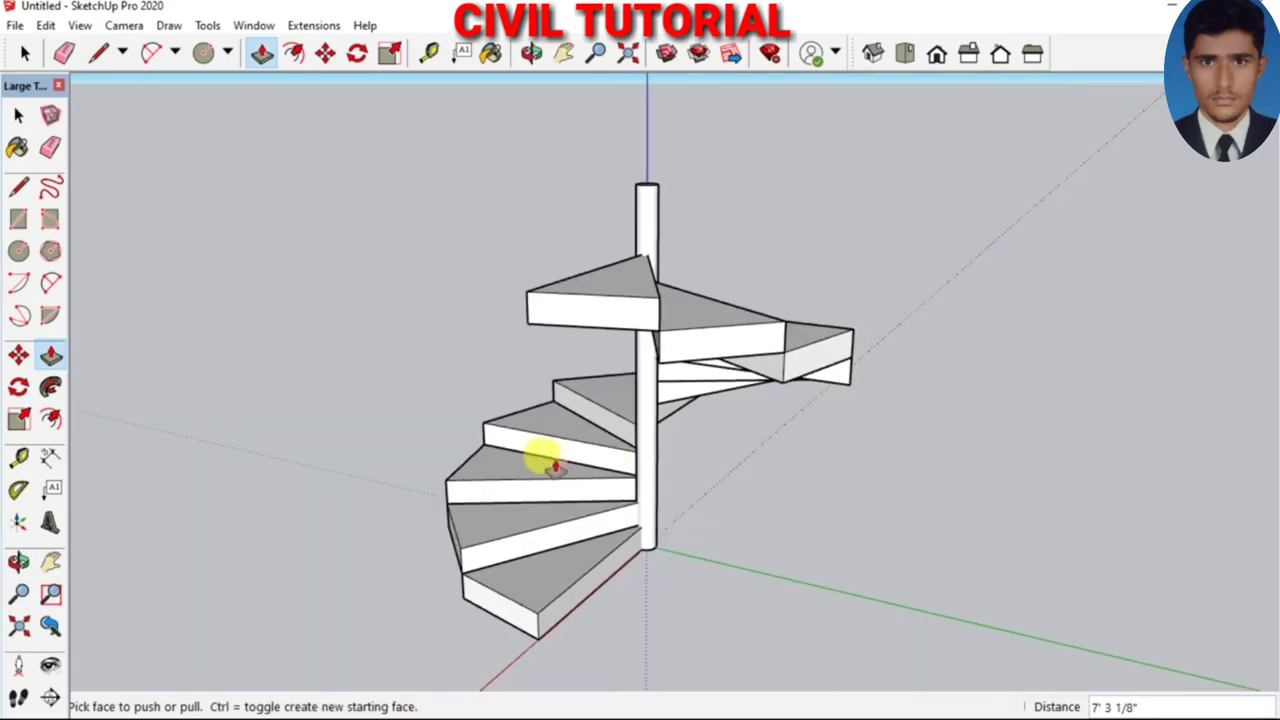
pyautogui.scroll(2, 462, 568)
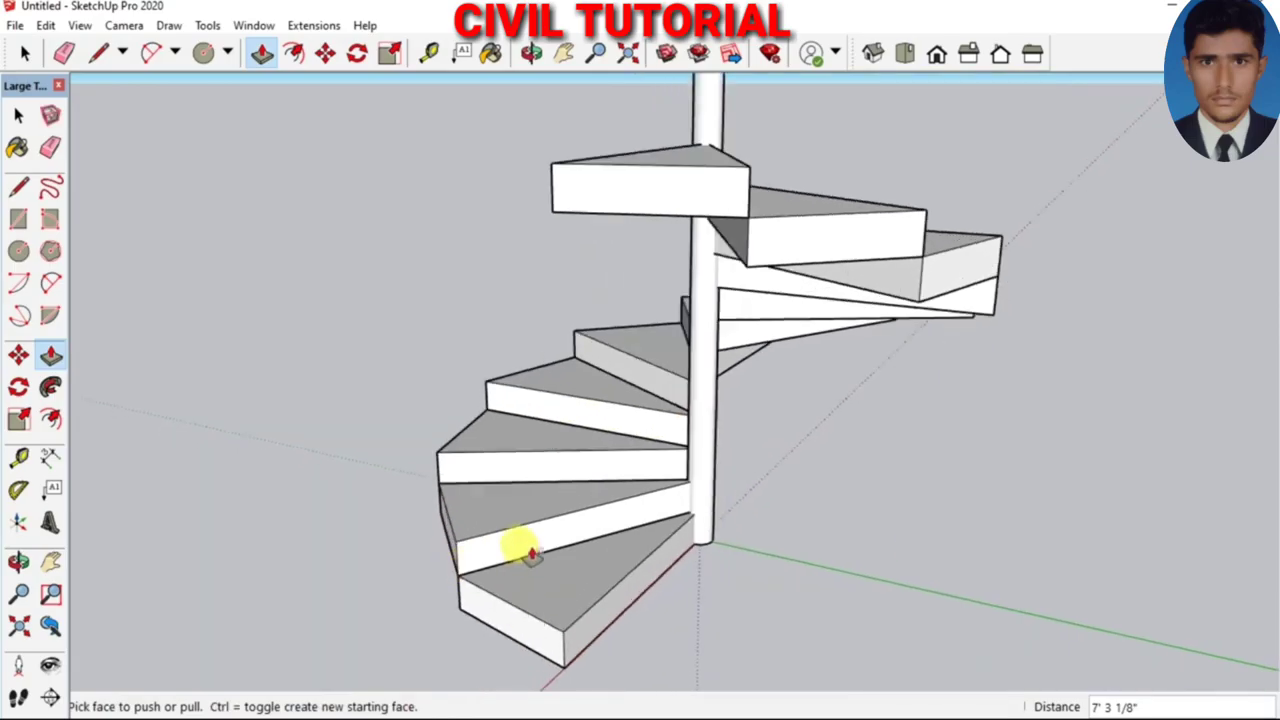
pyautogui.scroll(1, 530, 617)
pyautogui.scroll(1, 531, 618)
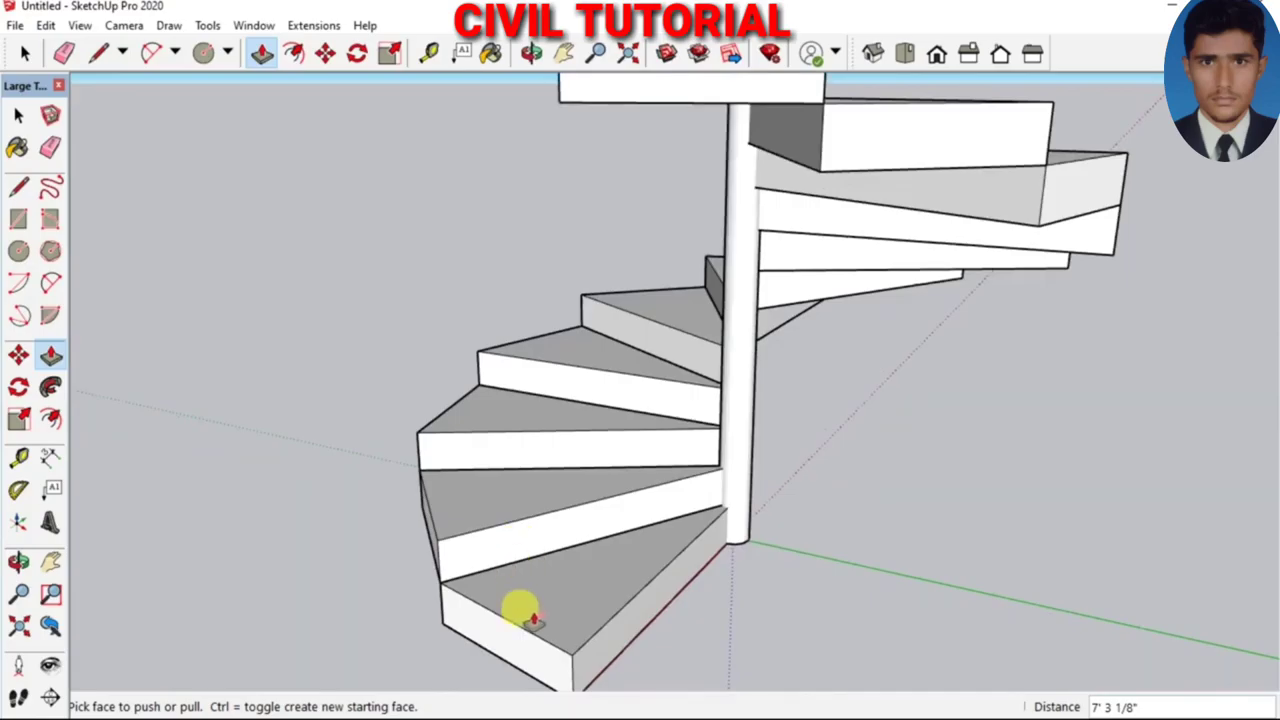
# Inside the bottom step, draw a 3' vertical railing post from the step's outer edge
pyautogui.press('l')
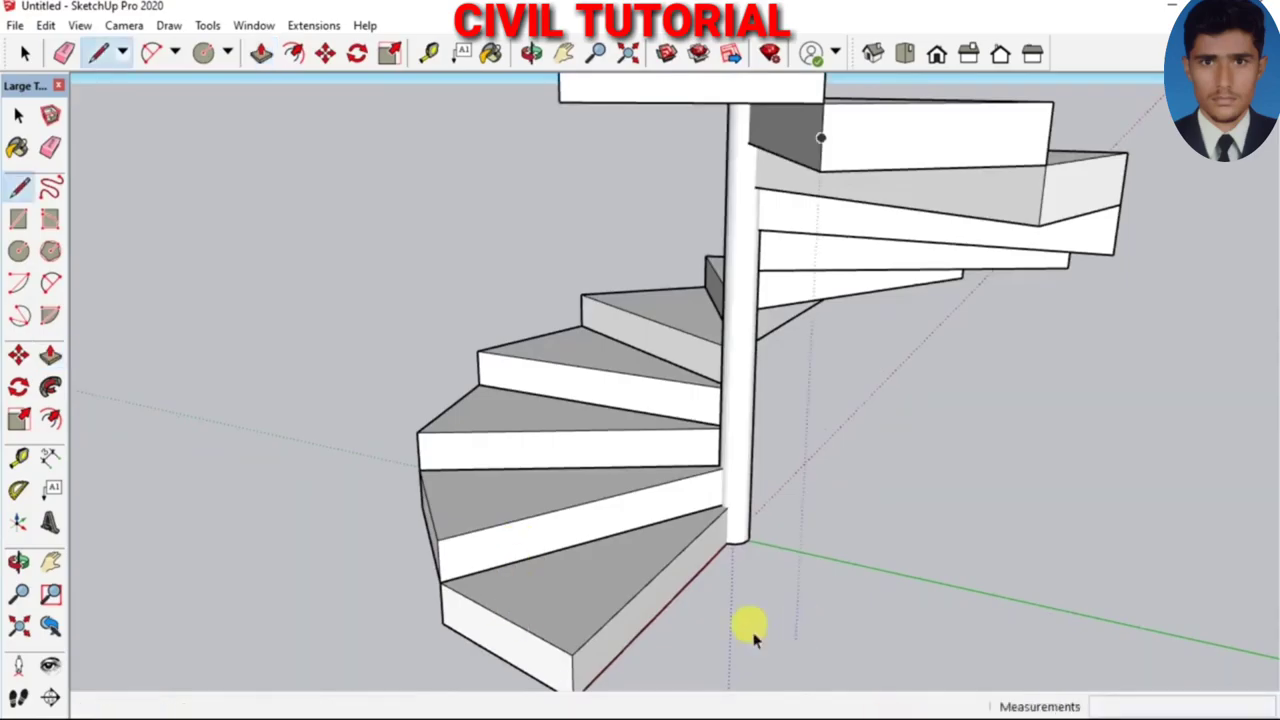
pyautogui.press('space')
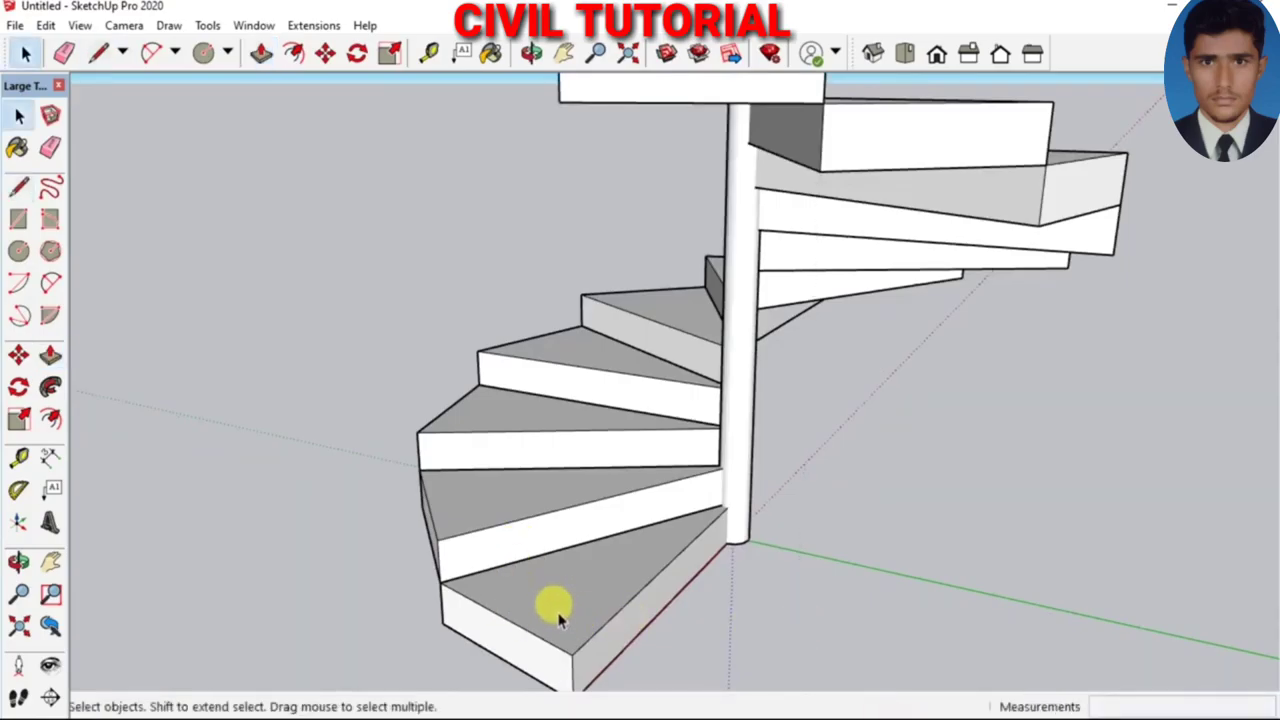
pyautogui.doubleClick(551, 605)
pyautogui.press('l')
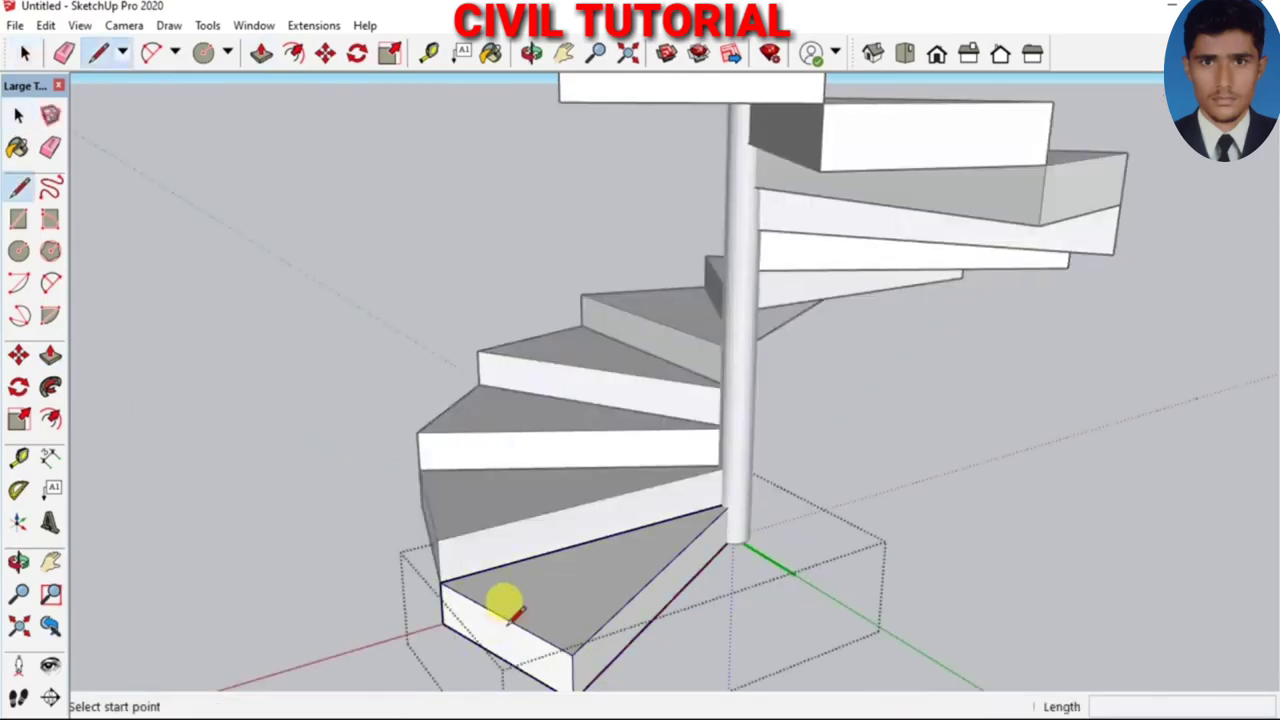
pyautogui.click(501, 612)
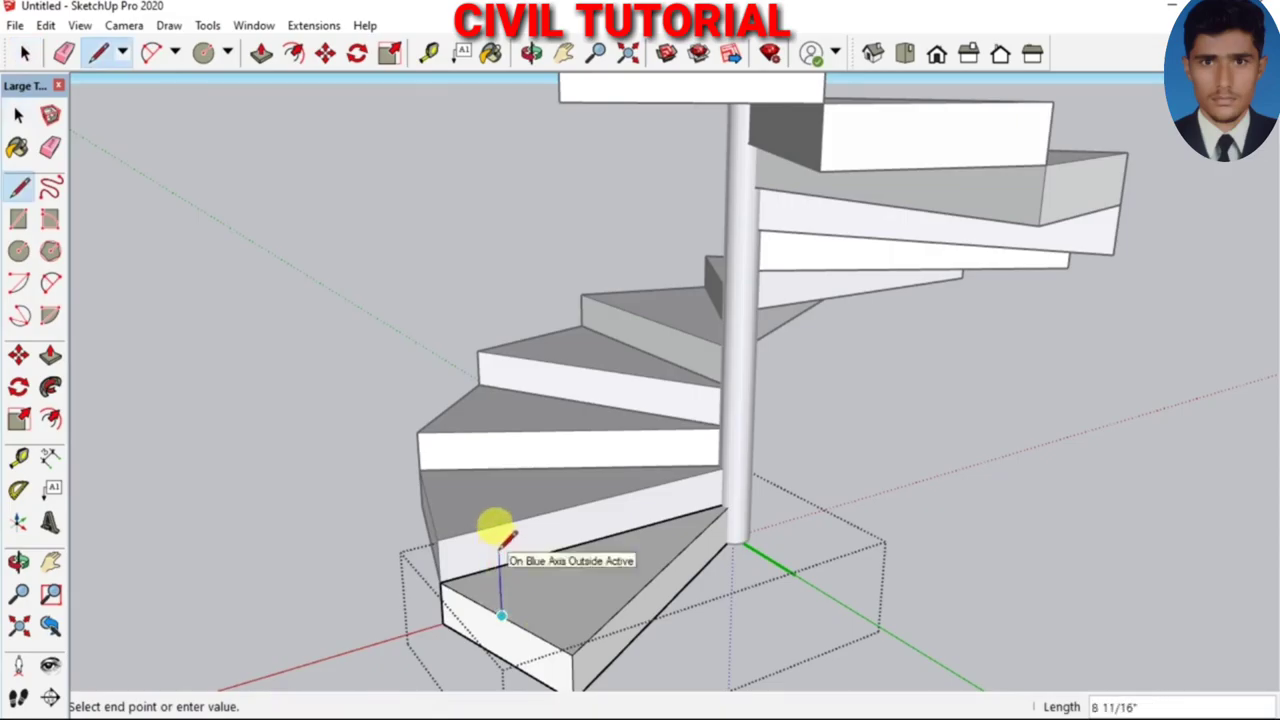
pyautogui.write("'")
pyautogui.press('Return')
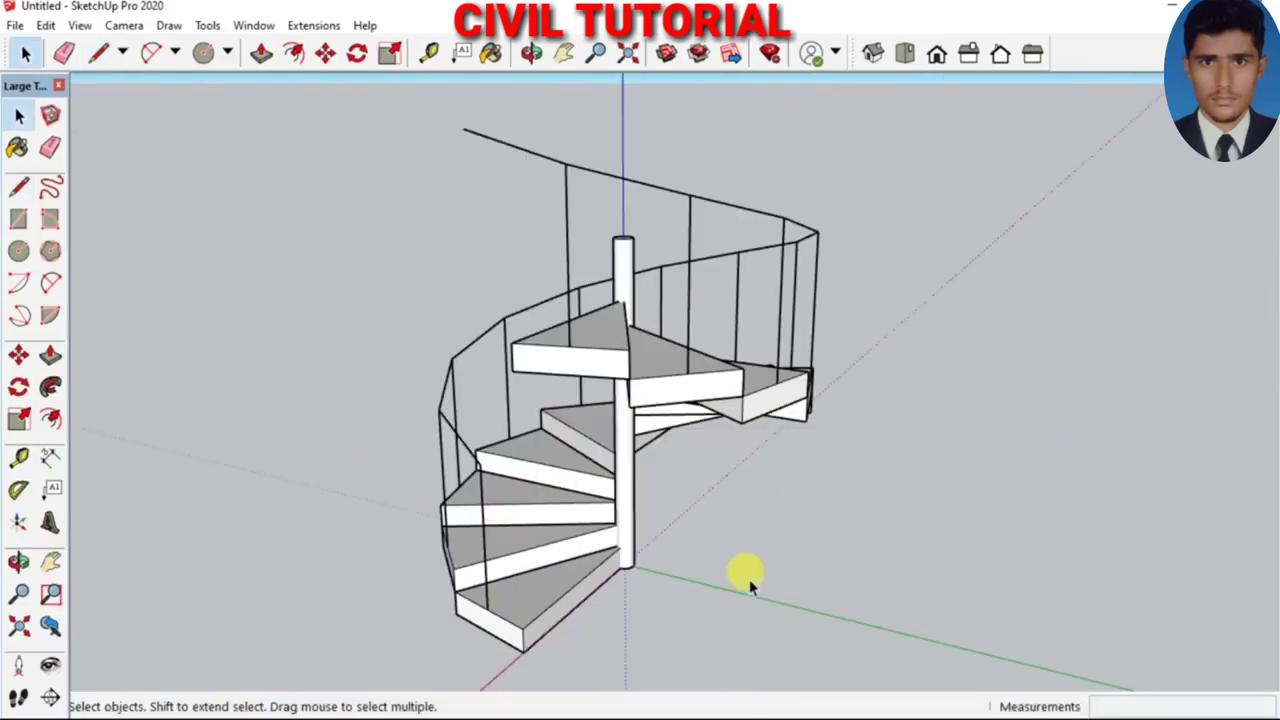
pyautogui.press('o')
pyautogui.moveTo(485, 413)
pyautogui.mouseDown()
pyautogui.moveTo(560, 449)
pyautogui.moveTo(777, 449)
pyautogui.moveTo(554, 449)
pyautogui.moveTo(906, 466)
pyautogui.moveTo(343, 491)
pyautogui.moveTo(966, 563)
pyautogui.moveTo(826, 490)
pyautogui.moveTo(766, 380)
pyautogui.moveTo(797, 371)
pyautogui.moveTo(857, 506)
pyautogui.moveTo(898, 561)
pyautogui.moveTo(697, 591)
pyautogui.moveTo(531, 574)
pyautogui.moveTo(1014, 537)
pyautogui.moveTo(699, 509)
pyautogui.mouseUp()
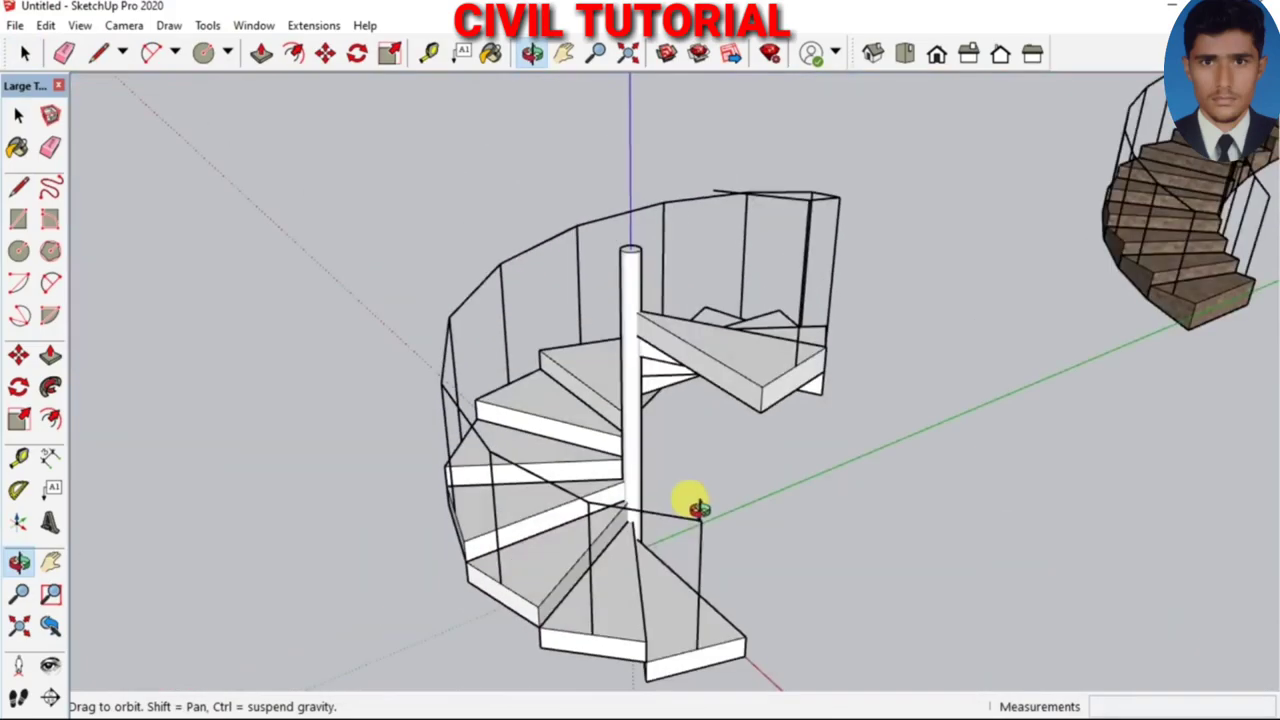
# Push/Pull the column's top face up to the handrail's top endpoint
pyautogui.press('p')
pyautogui.click(630, 250)
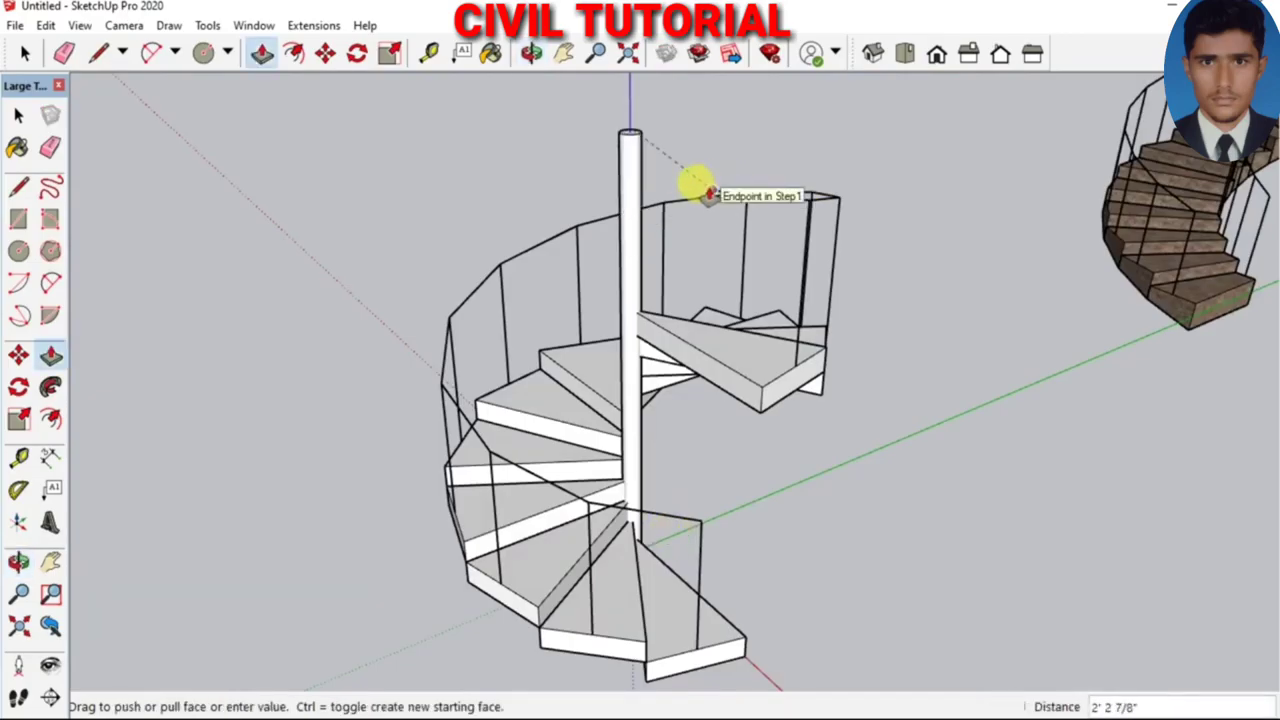
pyautogui.click(708, 192)
pyautogui.moveTo(700, 343)
pyautogui.mouseDown(button='middle')
pyautogui.moveTo(686, 271)
pyautogui.moveTo(737, 357)
pyautogui.moveTo(452, 480)
pyautogui.moveTo(222, 395)
pyautogui.mouseUp(button='middle')
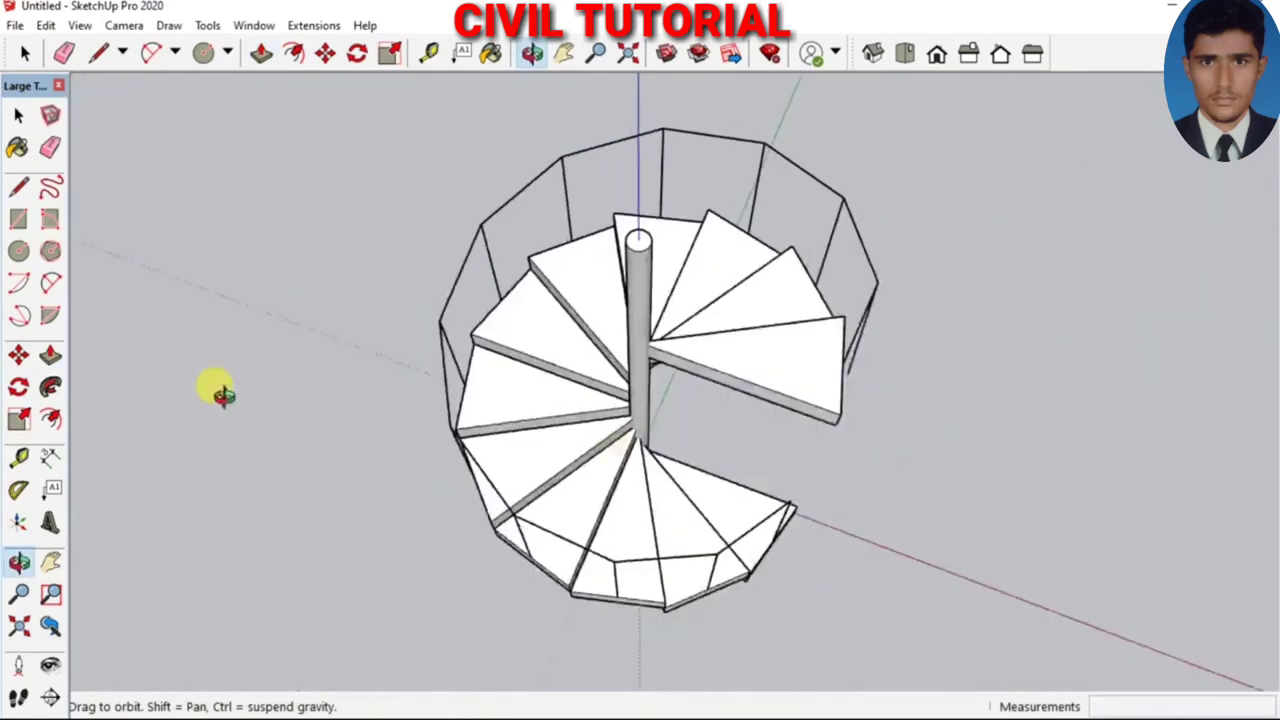
pyautogui.moveTo(222, 395); pyautogui.dragTo(183, 349)
pyautogui.moveTo(766, 366)
pyautogui.mouseDown()
pyautogui.moveTo(337, 346)
pyautogui.moveTo(590, 522)
pyautogui.moveTo(557, 573)
pyautogui.mouseUp()
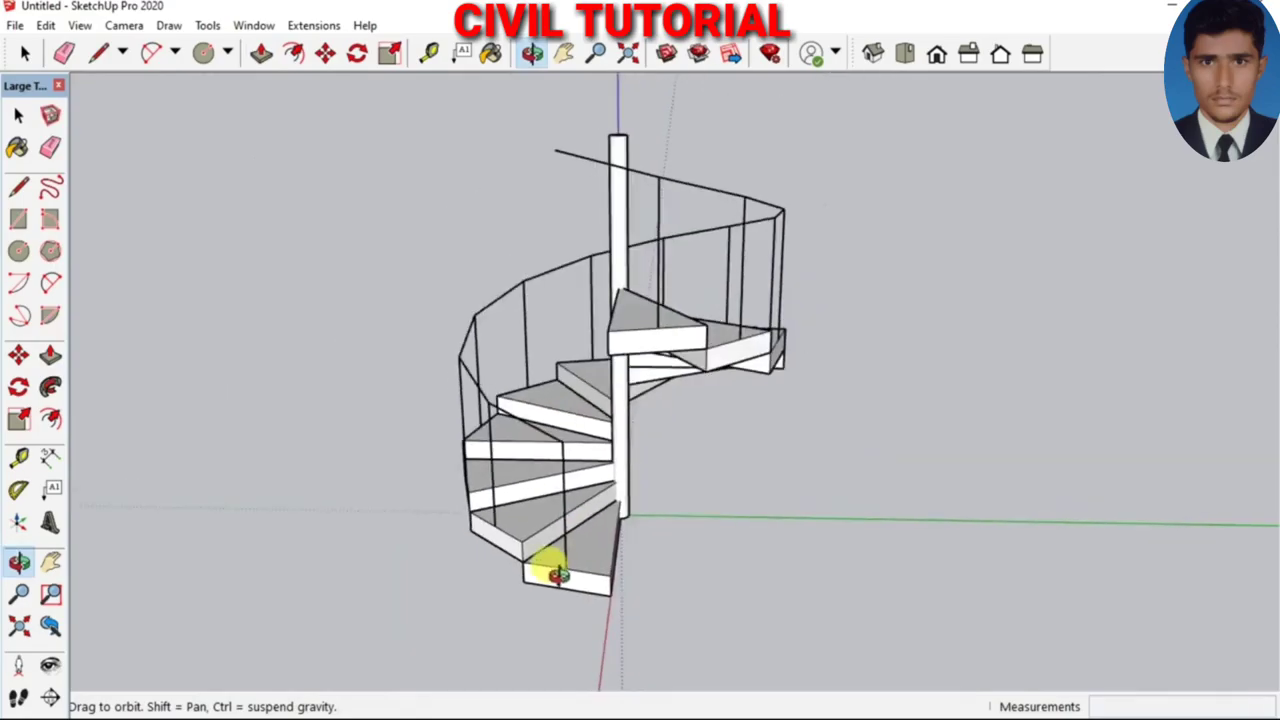
# Show the Default Tray with the Entity Info and Materials panels
pyautogui.press('space')
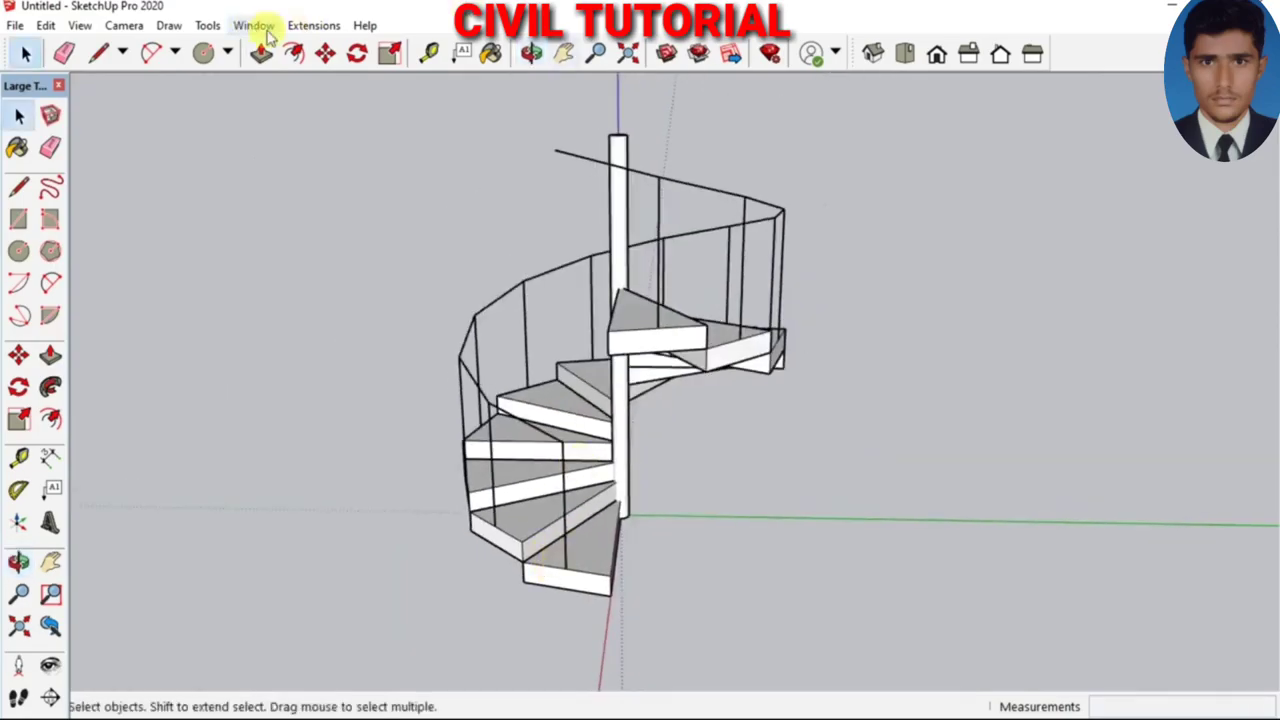
pyautogui.click(256, 32)
pyautogui.moveTo(289, 47)
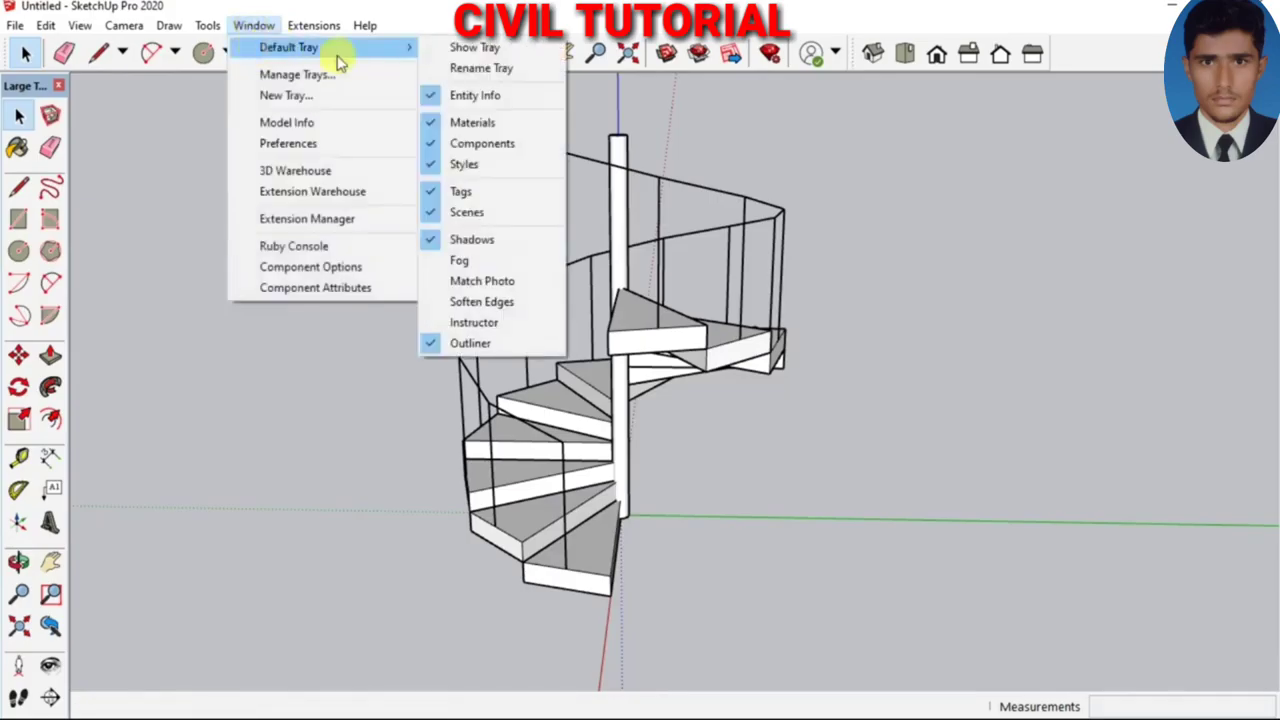
pyautogui.click(472, 50)
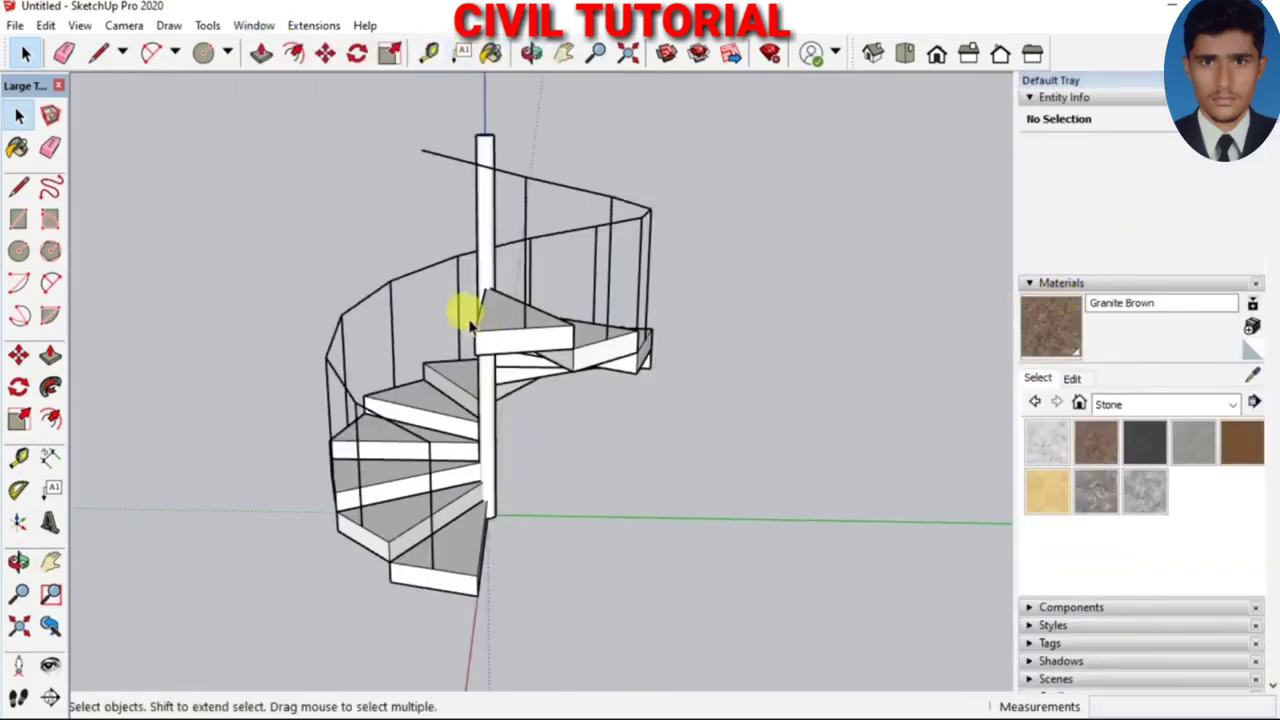
pyautogui.scroll(-1, 651, 459)
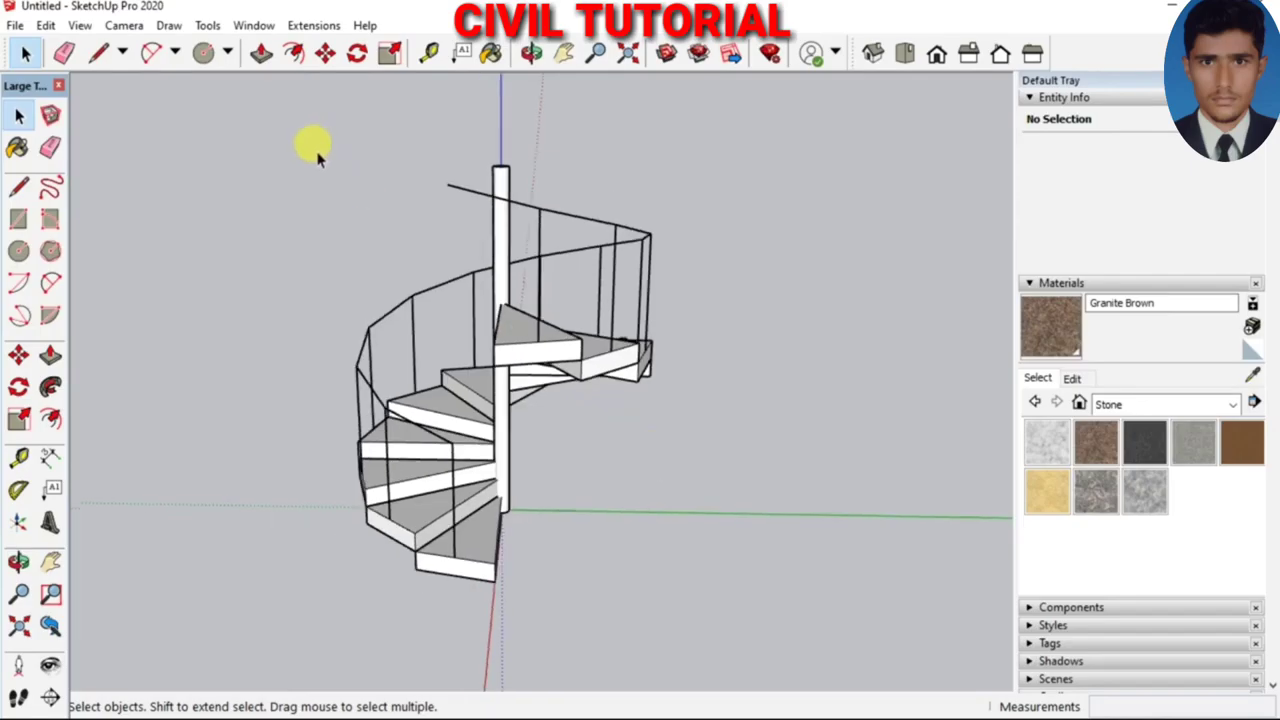
# Make the whole staircase one group, then choose Granite Brown in Materials
pyautogui.moveTo(255, 148); pyautogui.dragTo(728, 617)
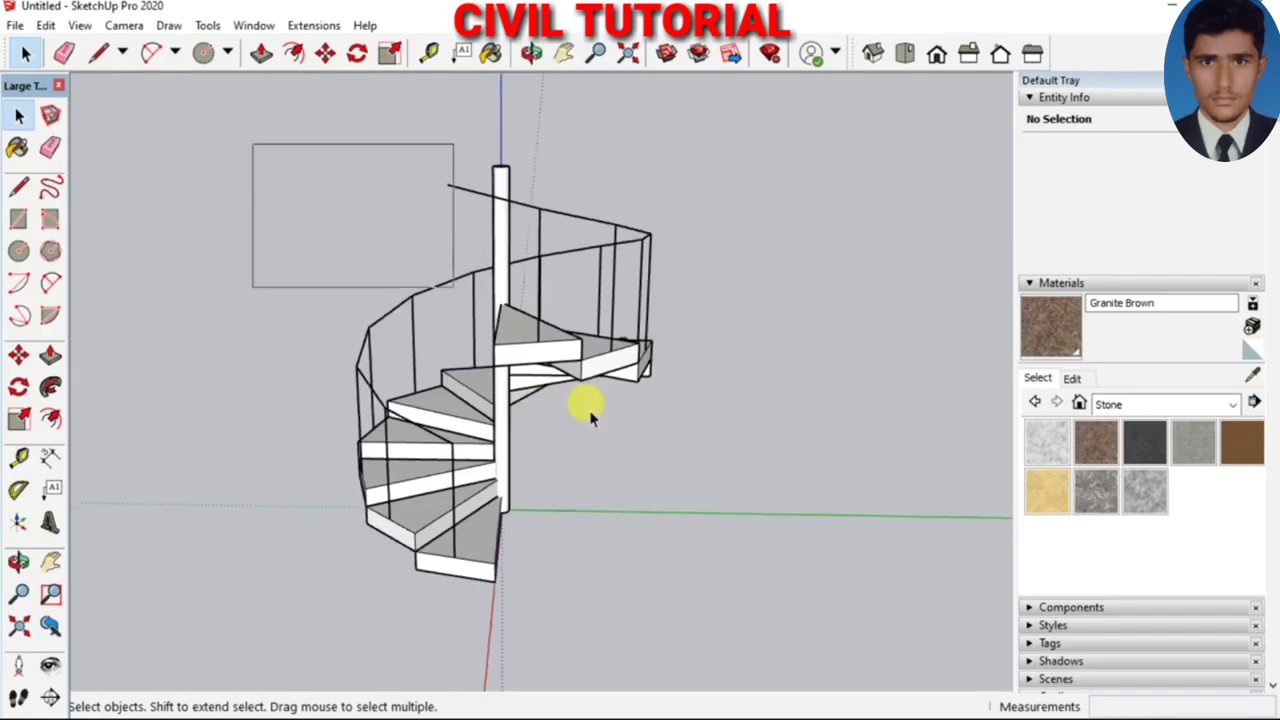
pyautogui.rightClick(458, 562)
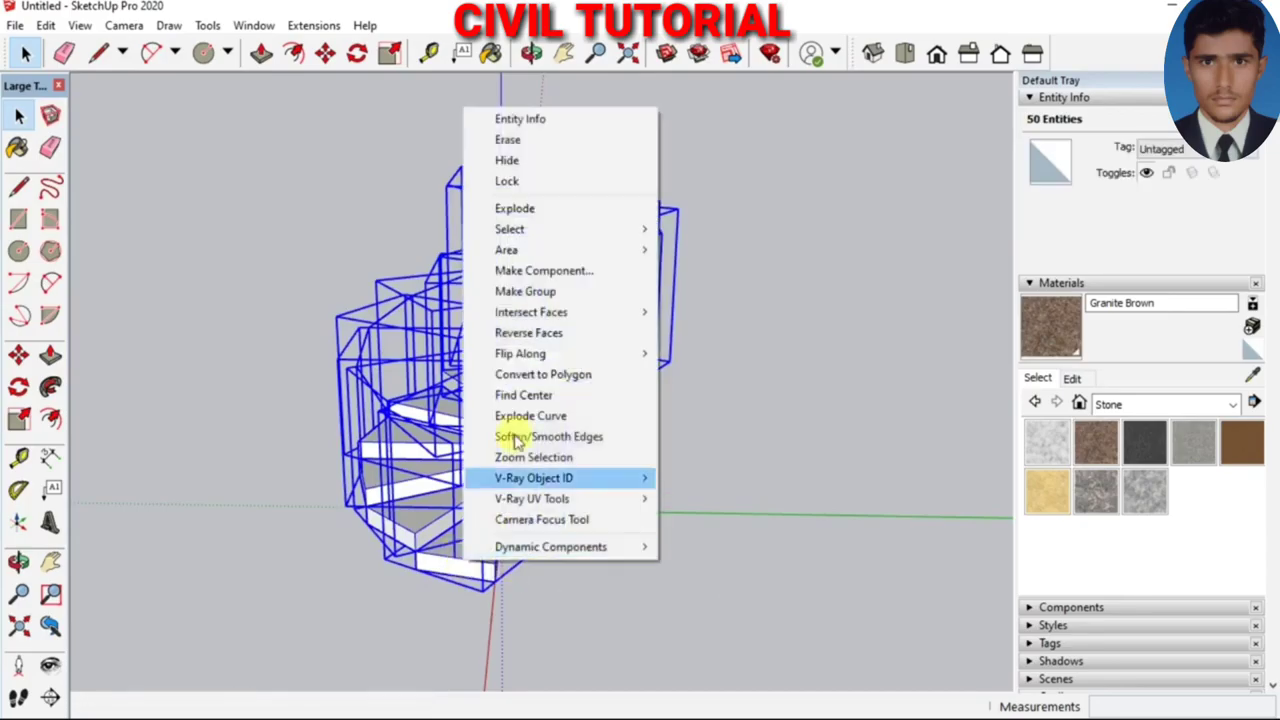
pyautogui.click(527, 291)
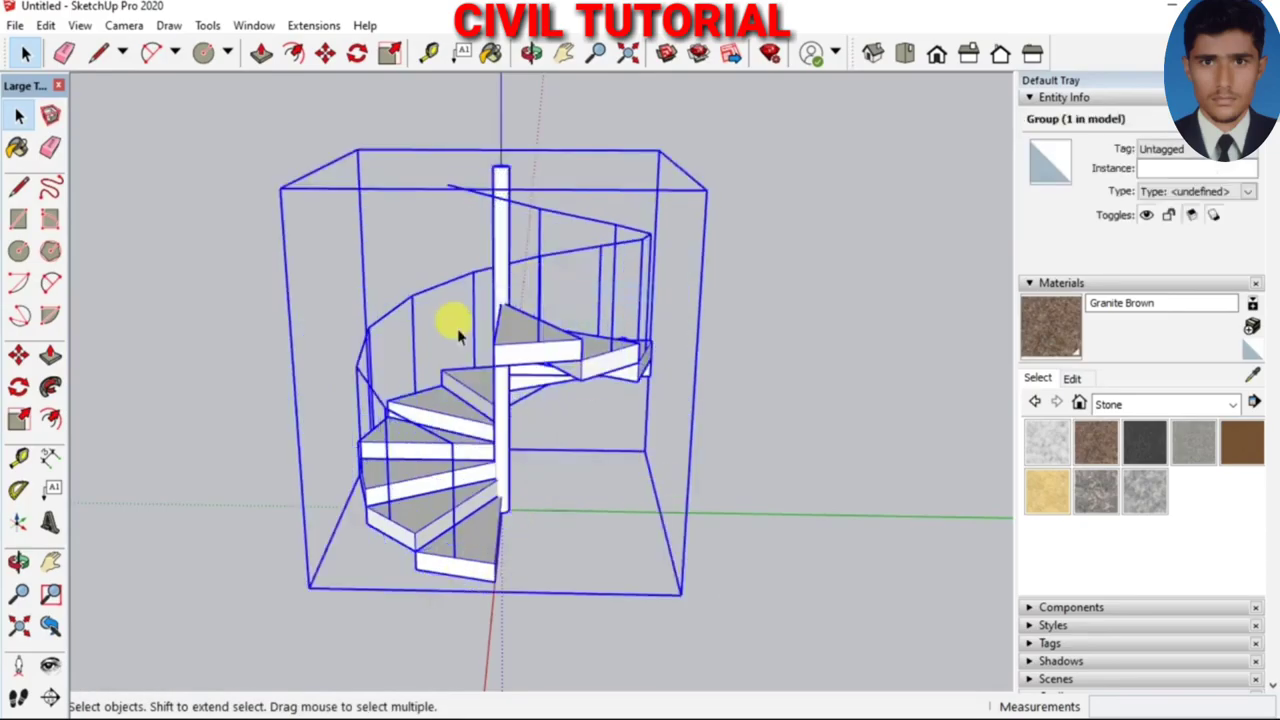
pyautogui.click(779, 545)
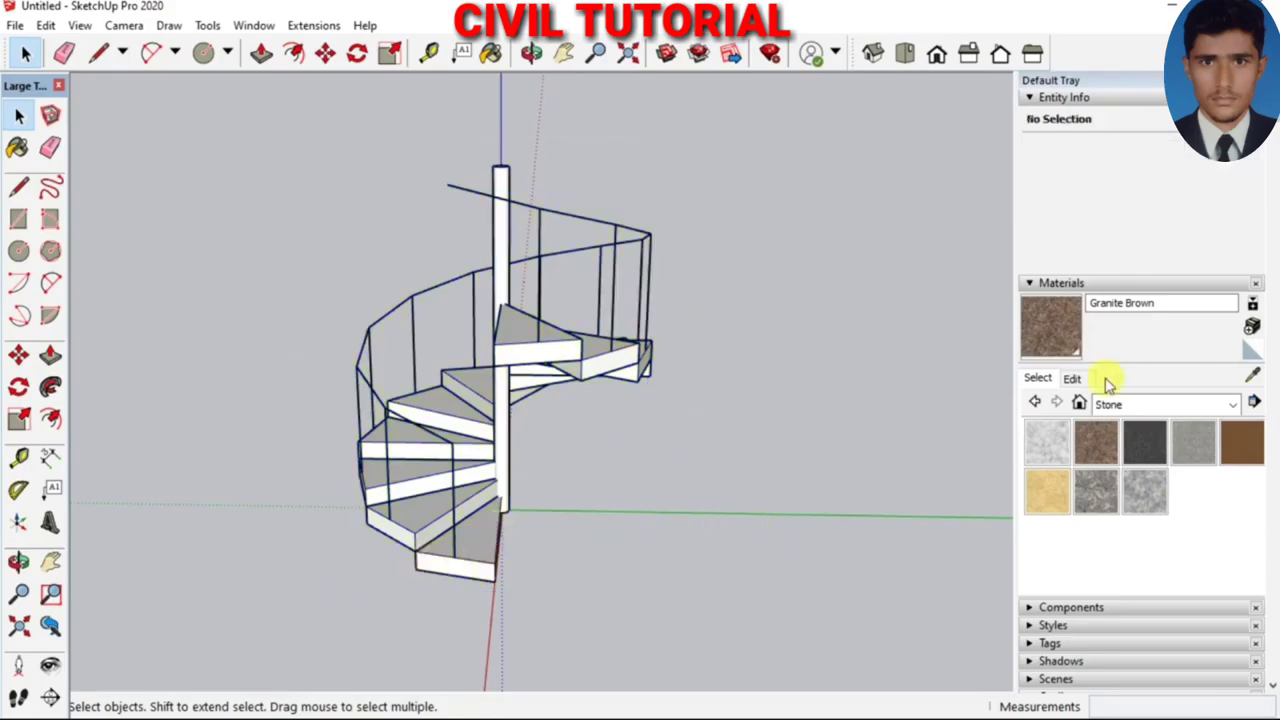
pyautogui.click(1042, 327)
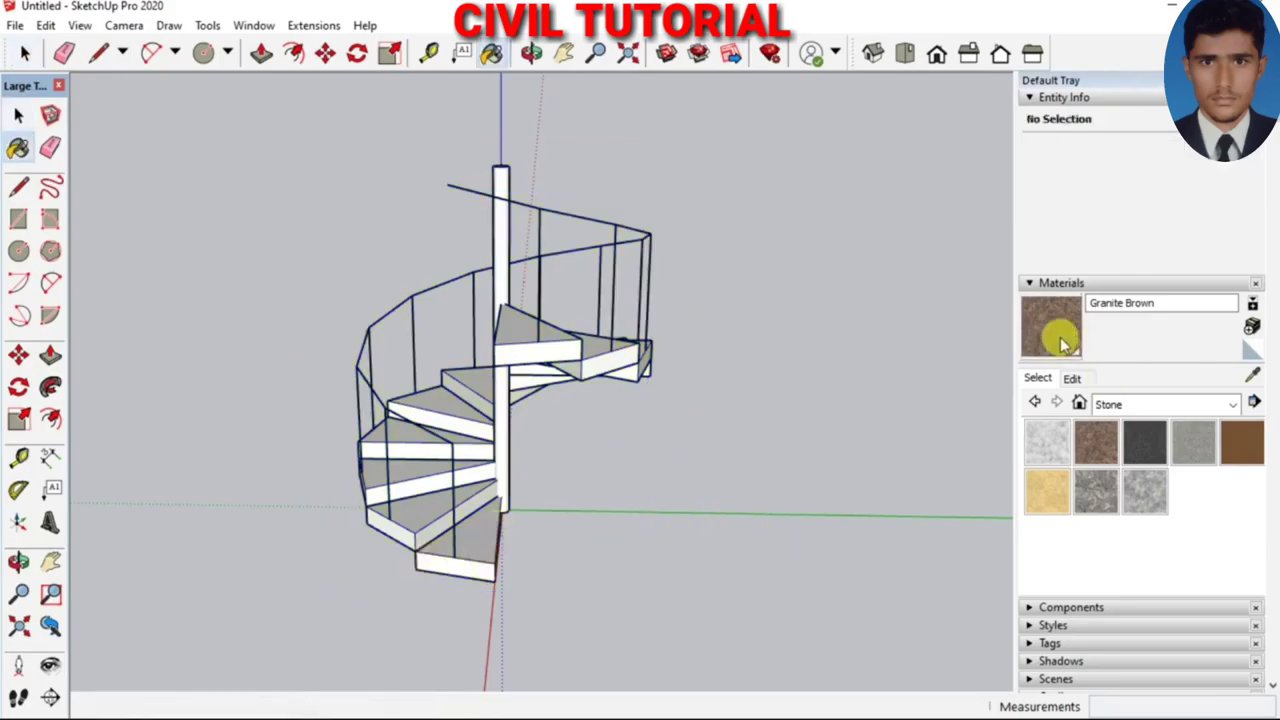
# Paint the staircase group Granite Brown and check it from another angle
pyautogui.click(468, 532)
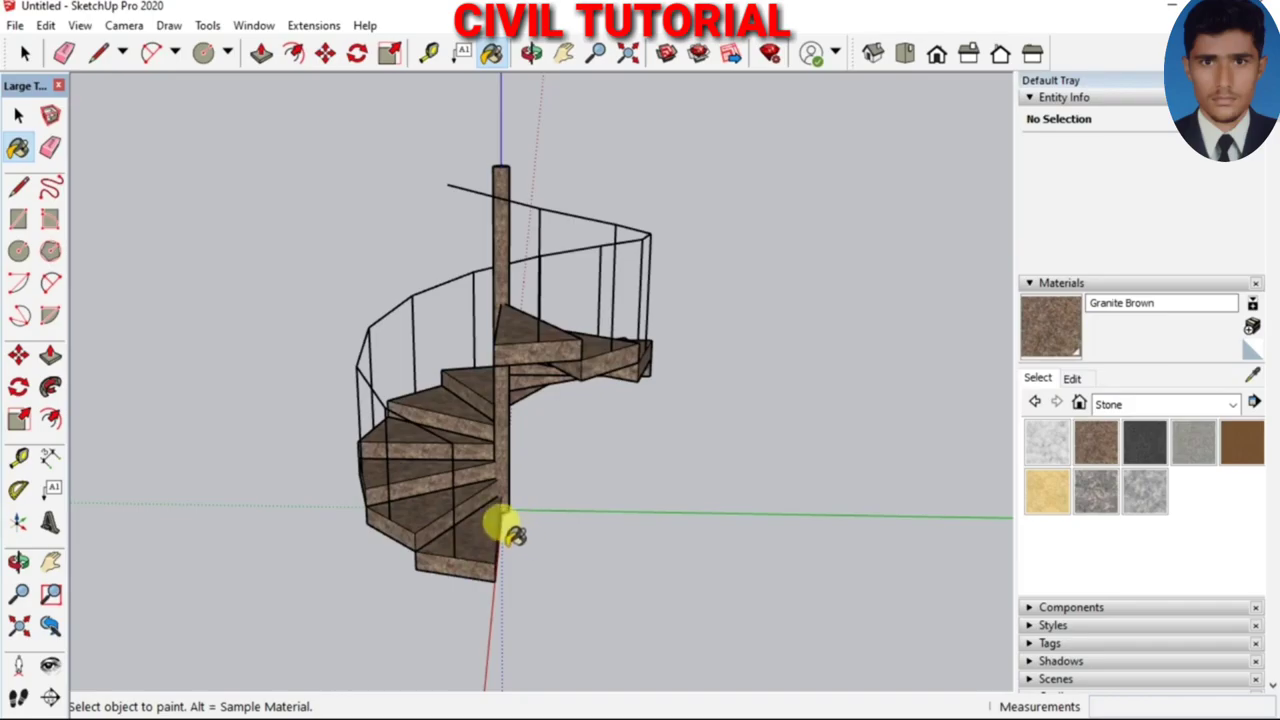
pyautogui.press('o')
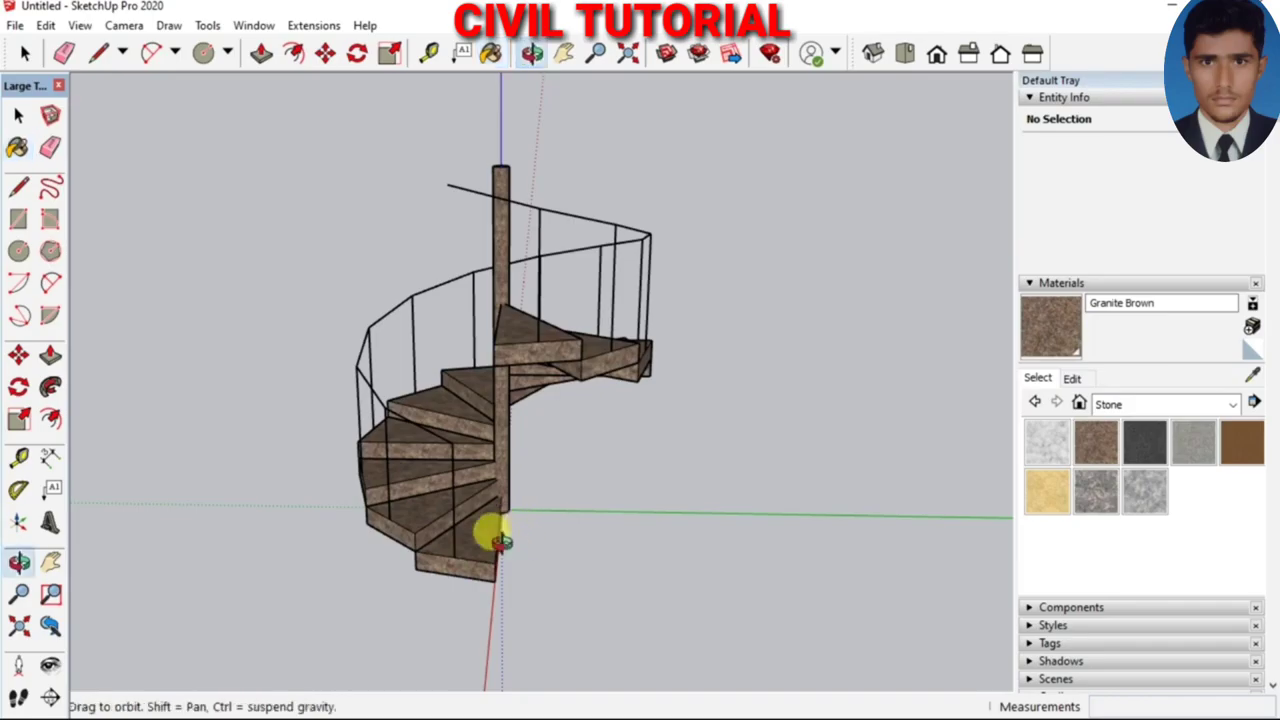
pyautogui.moveTo(337, 428)
pyautogui.mouseDown()
pyautogui.moveTo(280, 371)
pyautogui.moveTo(290, 362)
pyautogui.moveTo(306, 406)
pyautogui.moveTo(363, 400)
pyautogui.moveTo(665, 436)
pyautogui.moveTo(543, 429)
pyautogui.mouseUp()
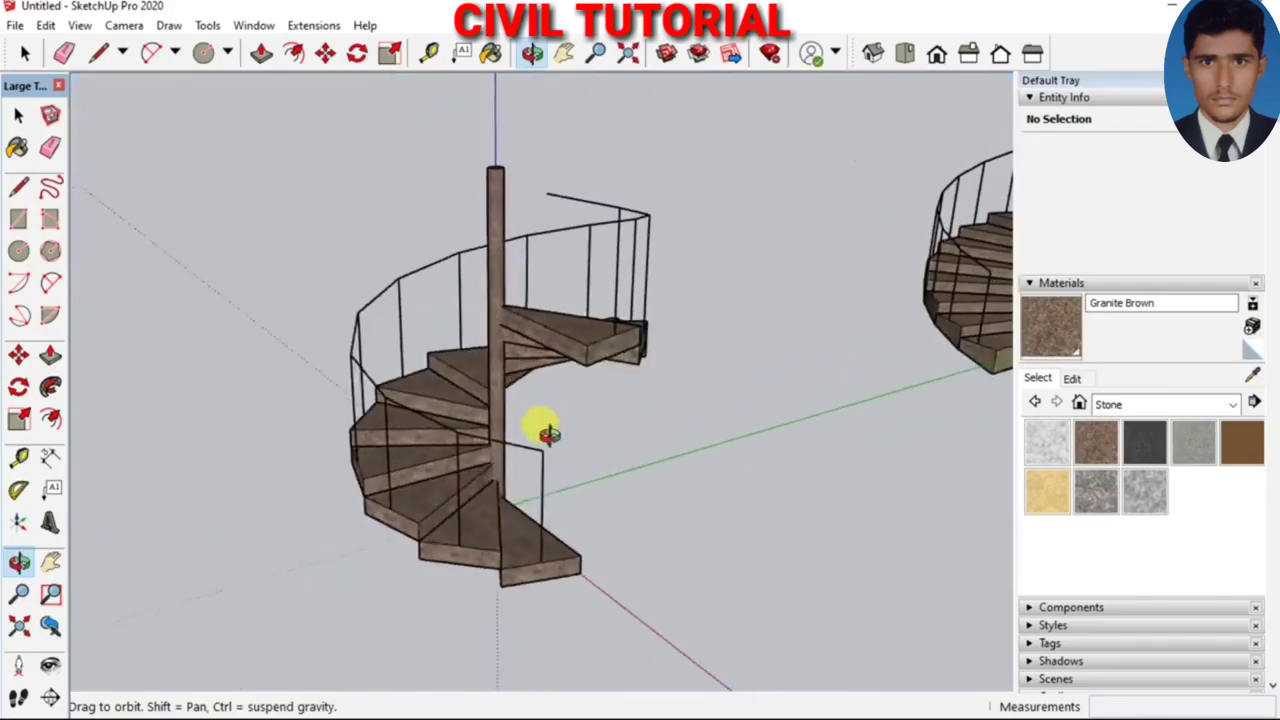
# Select the staircase group and start moving it from a base point
pyautogui.press('space')
pyautogui.click(530, 525)
pyautogui.press('m')
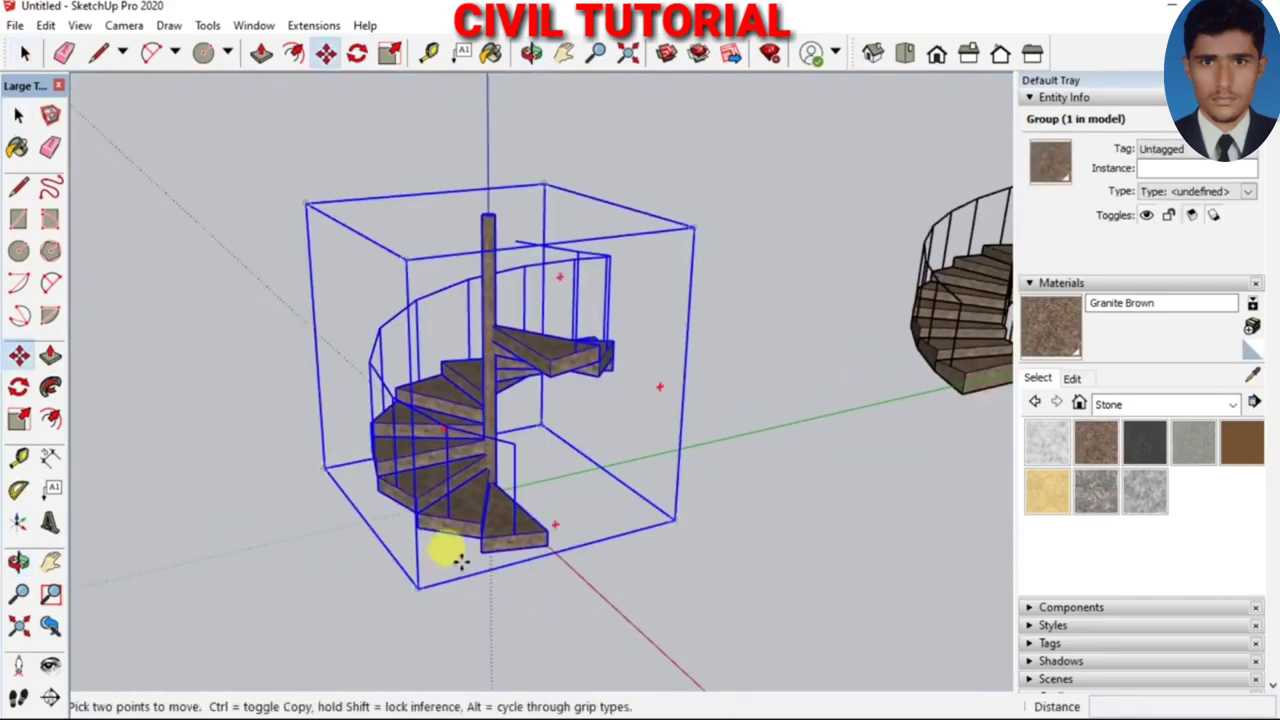
pyautogui.click(478, 548)
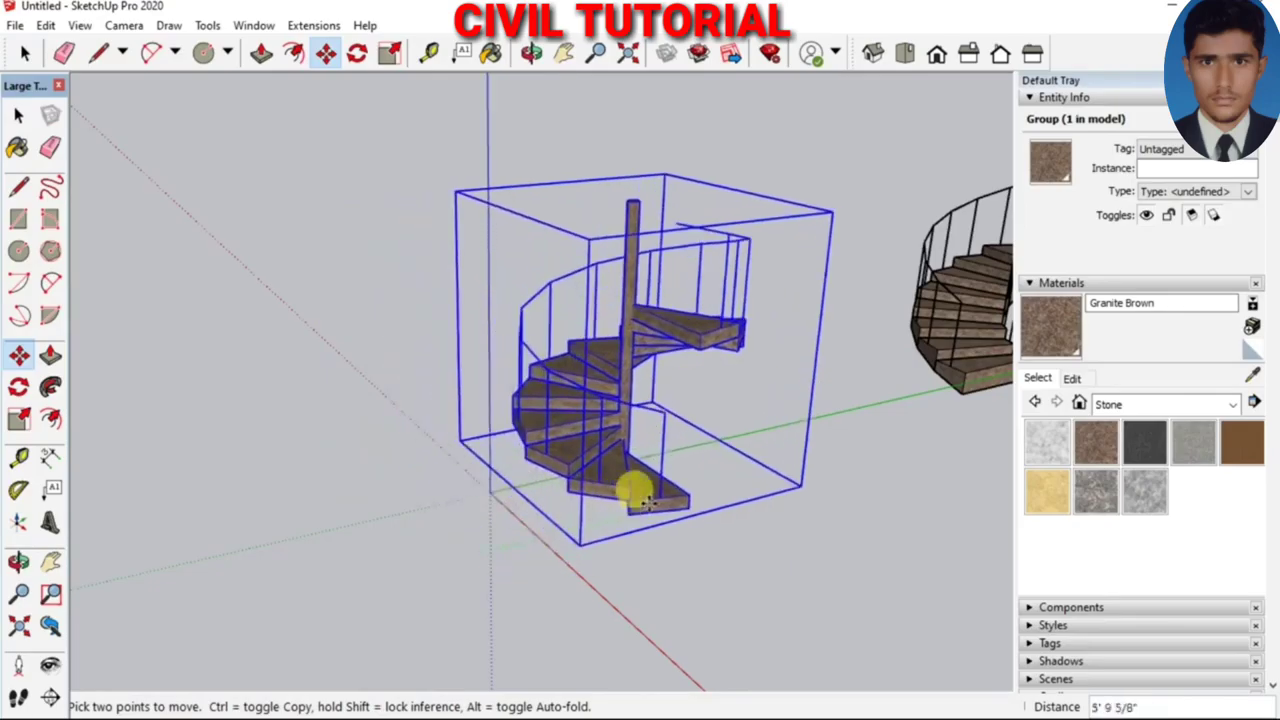